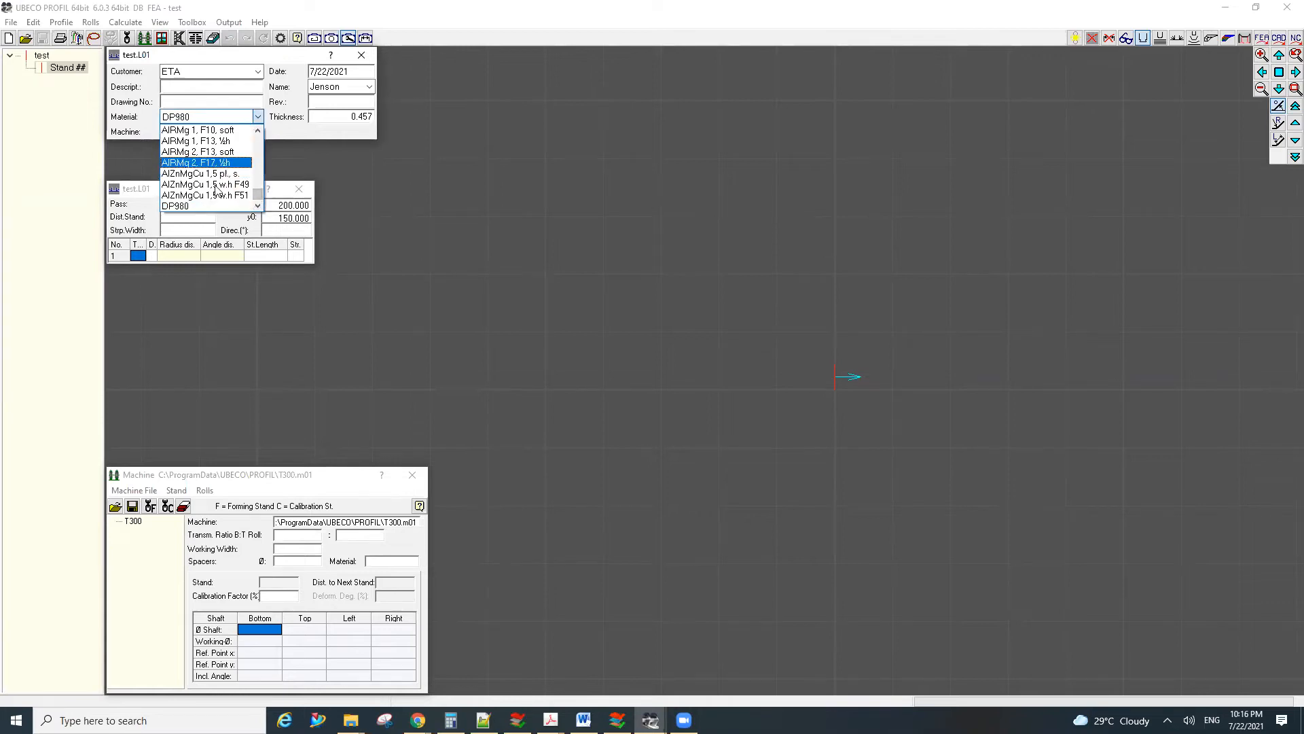
# Step: Set the profile's material to DP980 and the sheet thickness to 1.5 mm
pyautogui.click(213, 206)
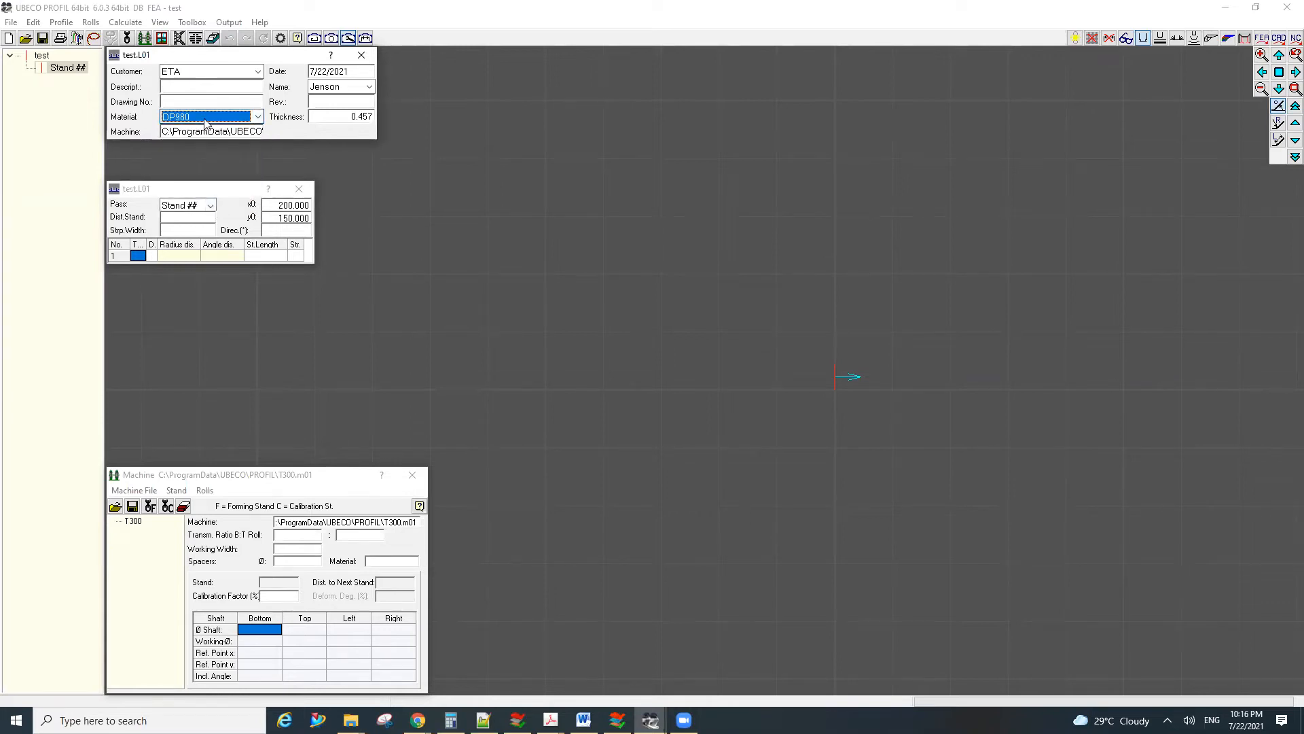
pyautogui.press('Tab')
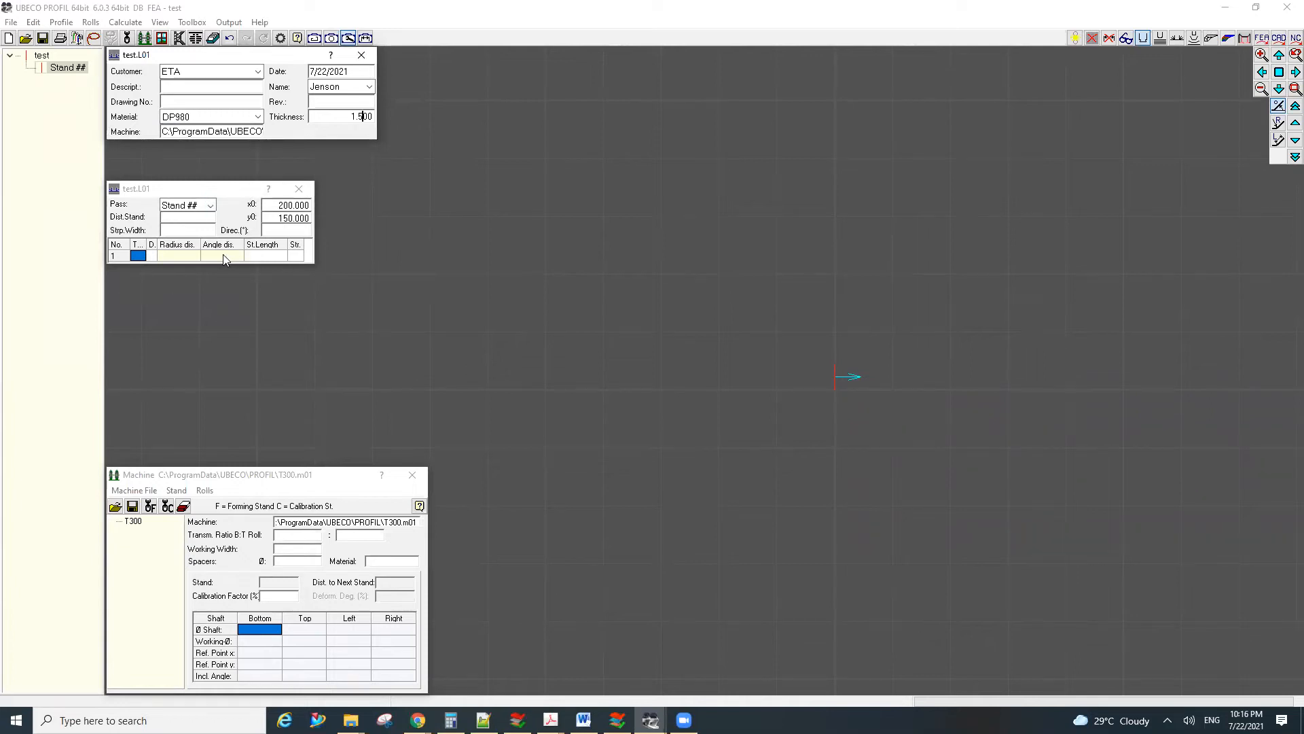
pyautogui.press('Return')
# Step: Add a straight line element (L) 14 mm long as the first element of the profile
pyautogui.click(140, 256)
pyautogui.write('4')
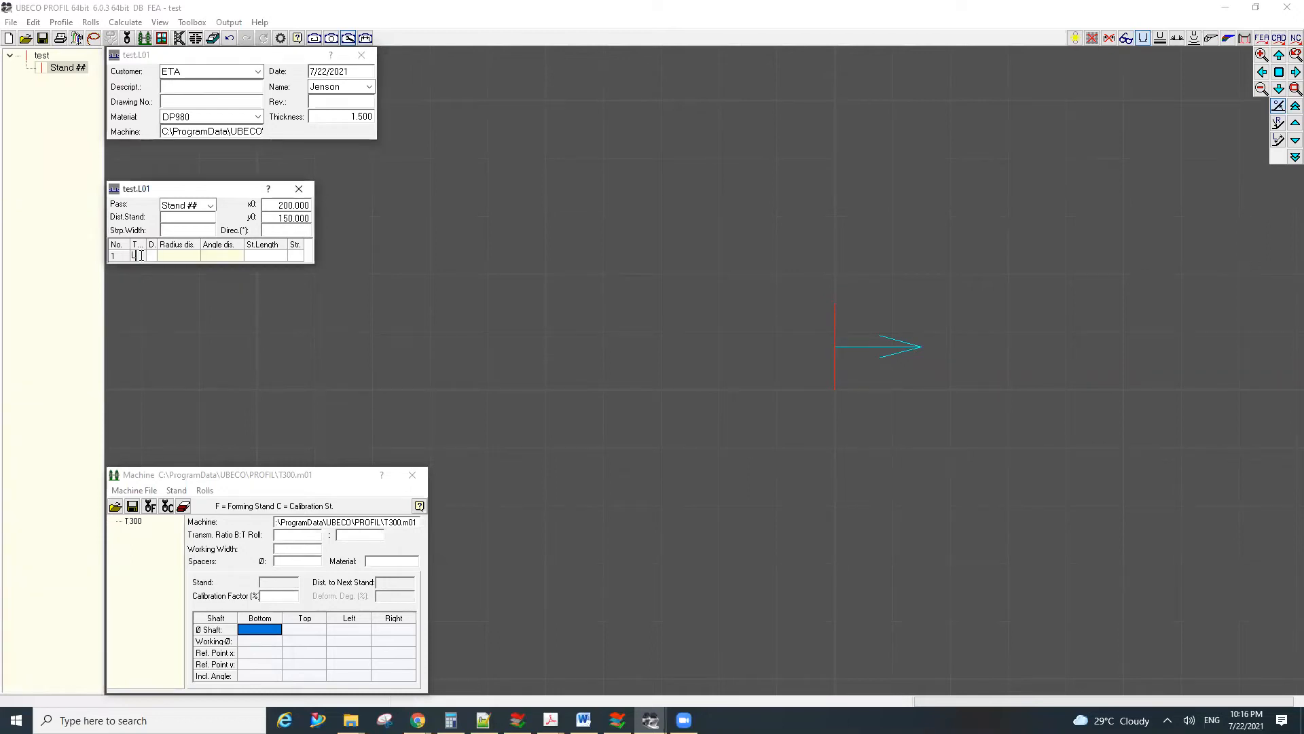
pyautogui.press('Return')
pyautogui.write('14')
pyautogui.press('Return')
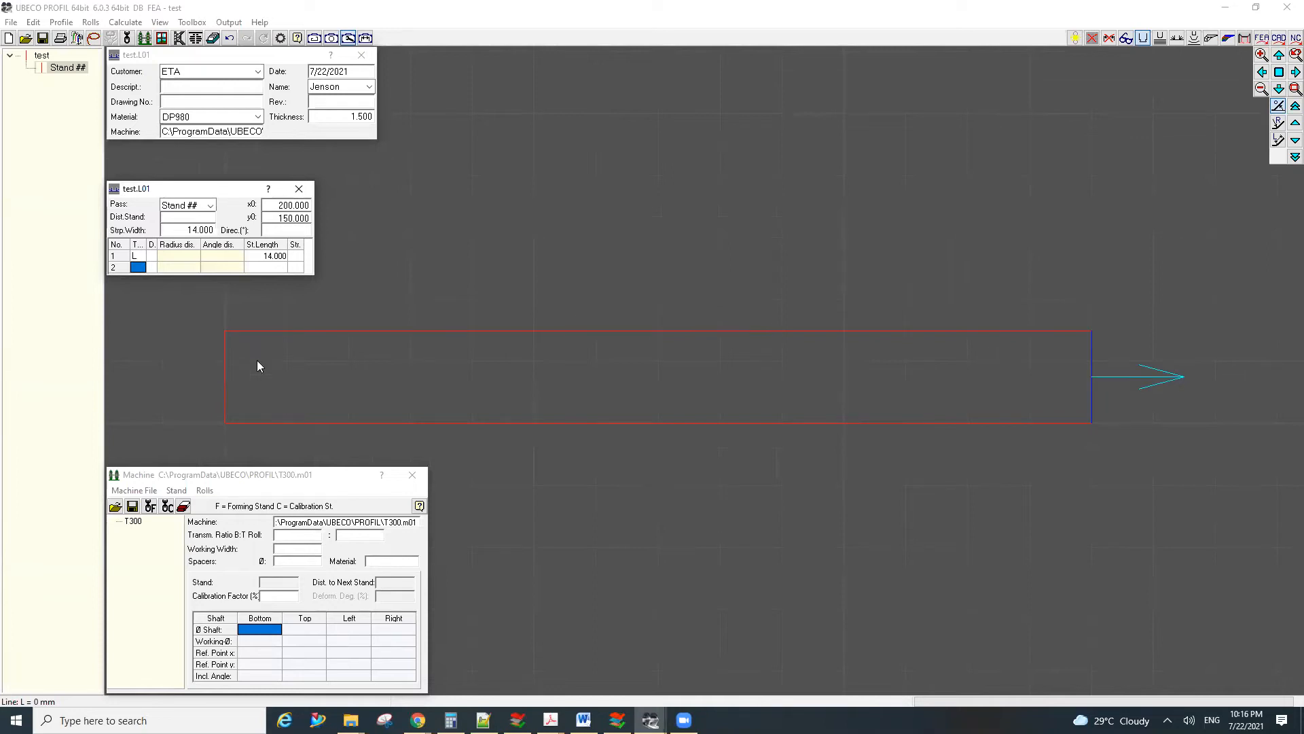
# Step: Add an A1 arc bending left as the second profile element, with a 3 mm radius and a 60° angle
pyautogui.scroll(-5, 1007, 387)
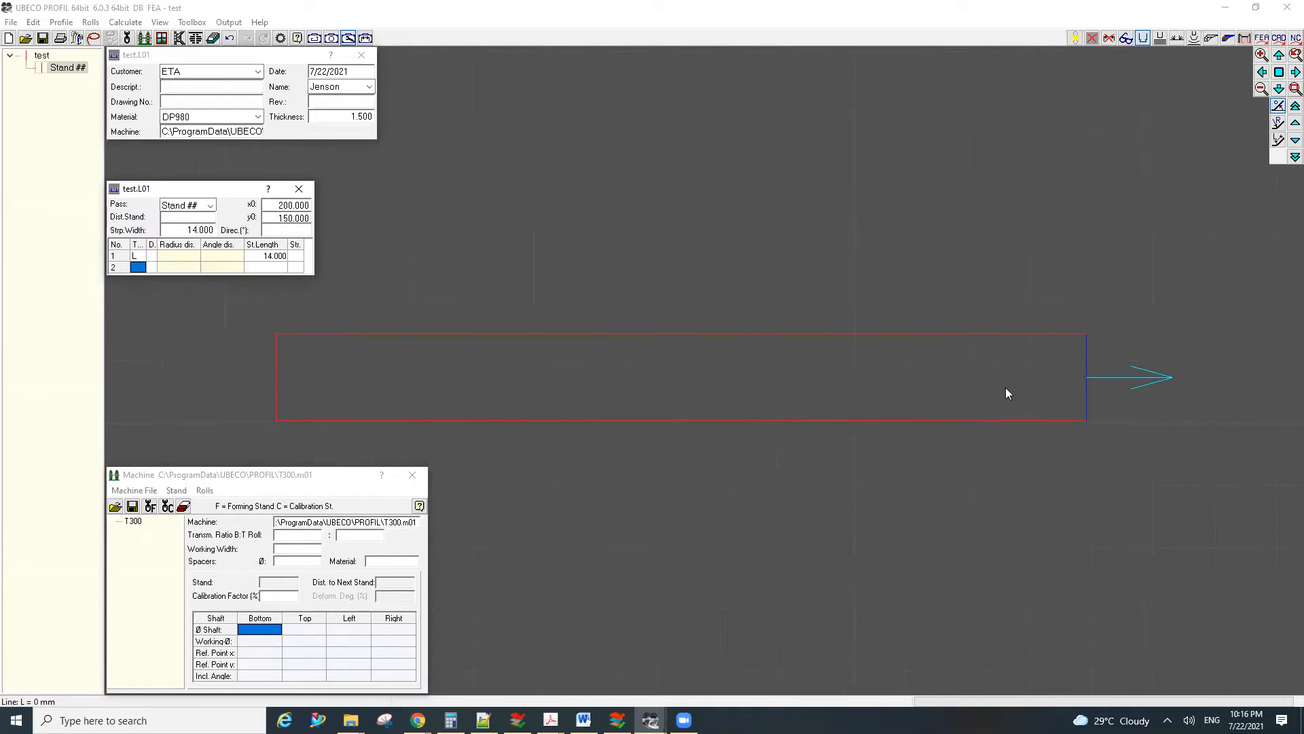
pyautogui.moveTo(1004, 386); pyautogui.dragTo(926, 398, button='middle')
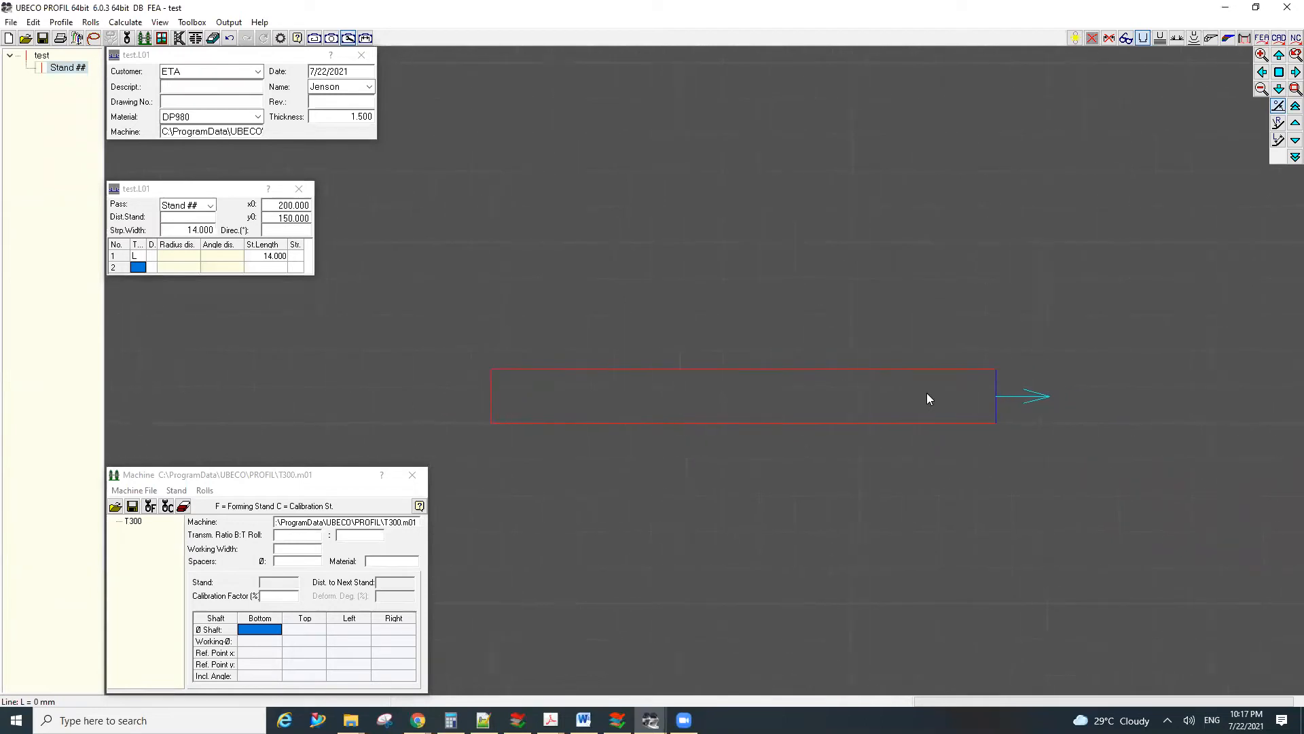
pyautogui.click(137, 267)
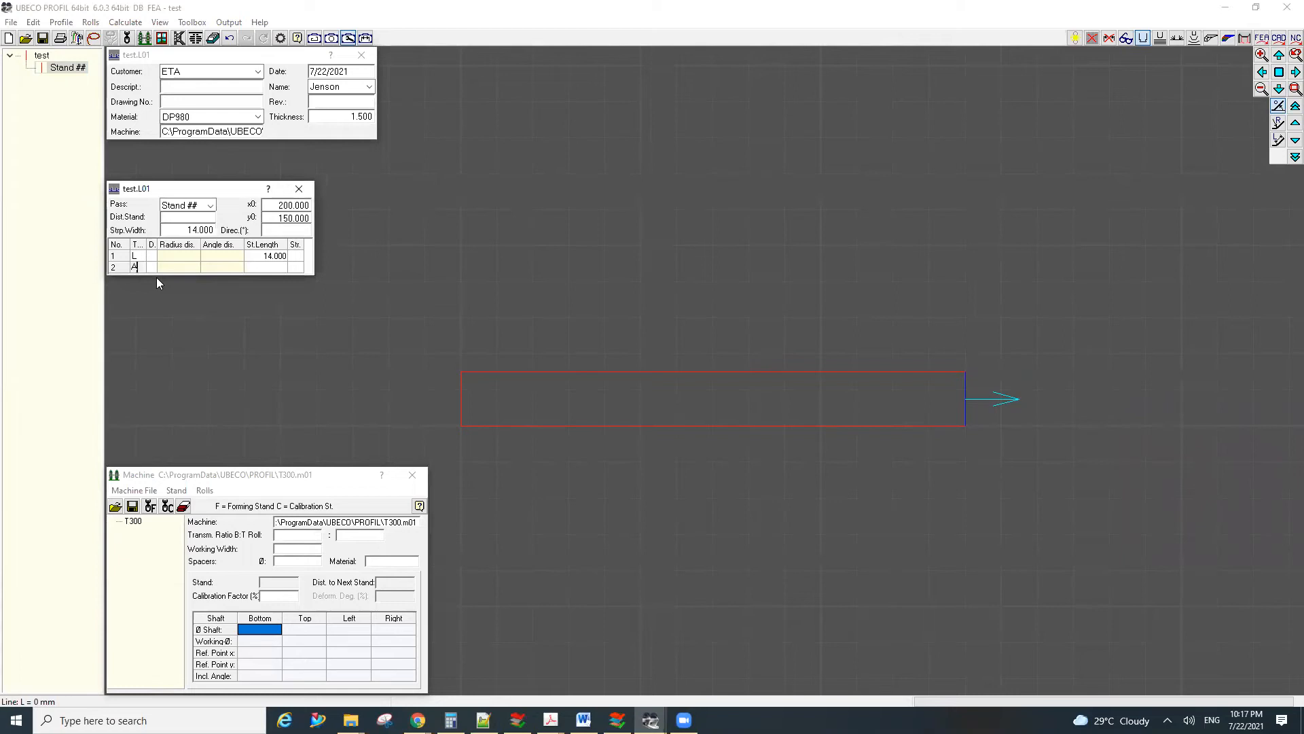
pyautogui.press('Tab')
pyautogui.press('Tab')
pyautogui.write('3')
pyautogui.press('Tab')
pyautogui.press('Tab')
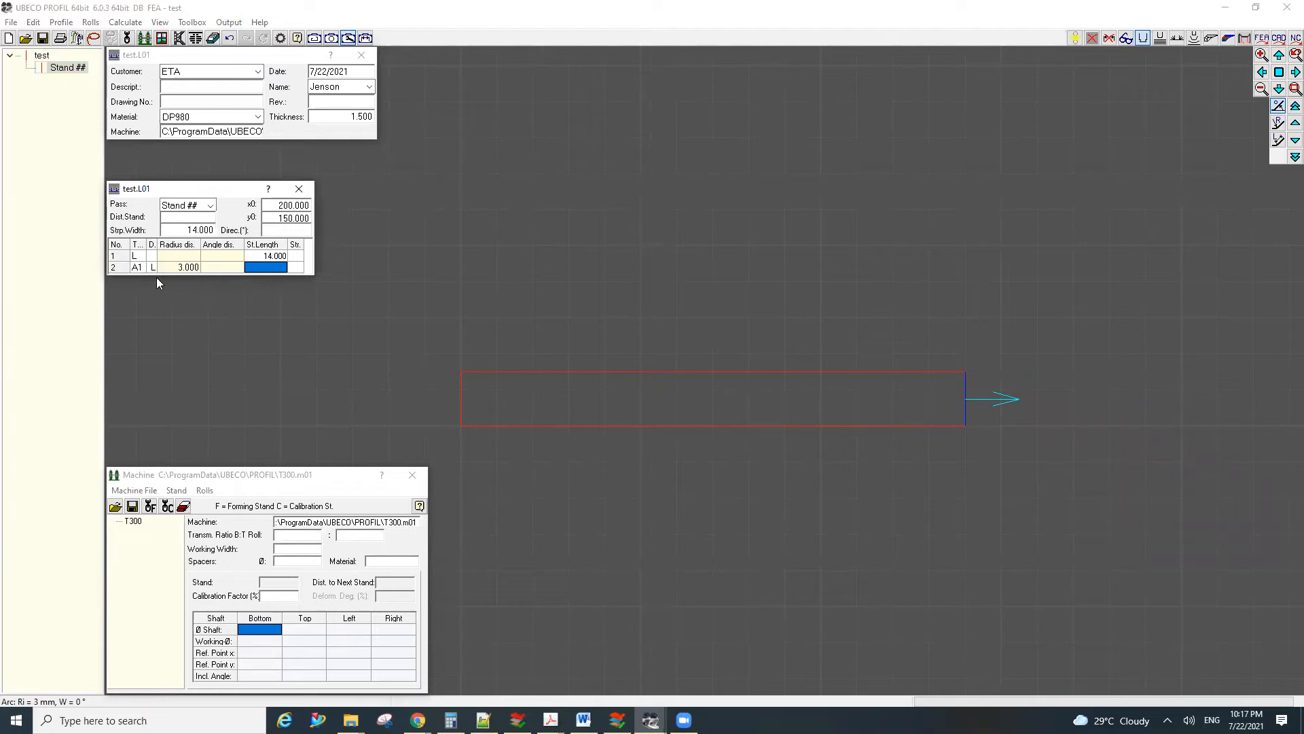
pyautogui.hotkey('shift', 'Tab')
pyautogui.write('60')
pyautogui.press('Tab')
pyautogui.press('Tab')
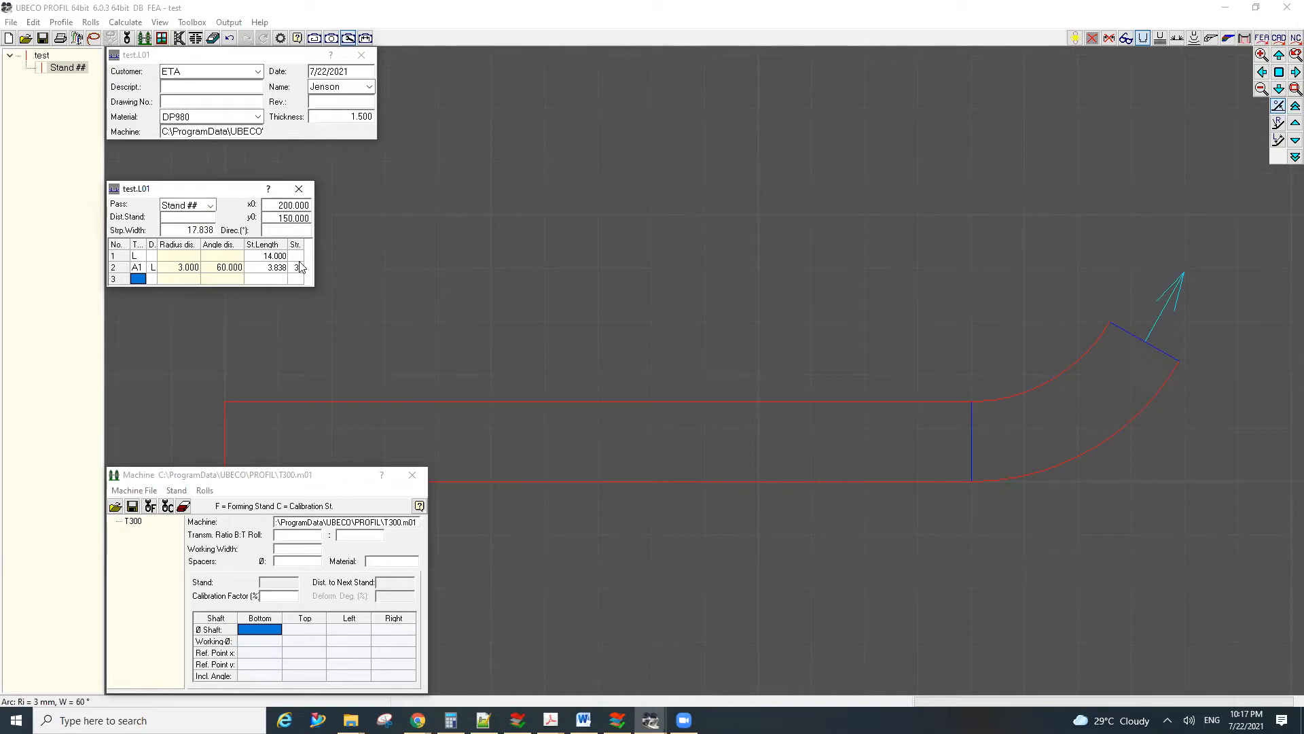
# Step: Switch to the other UBECO PROFIL window with the empty test project and import bumper_demo.dxf from the PROFIL_Webinar folder
pyautogui.click(684, 720)
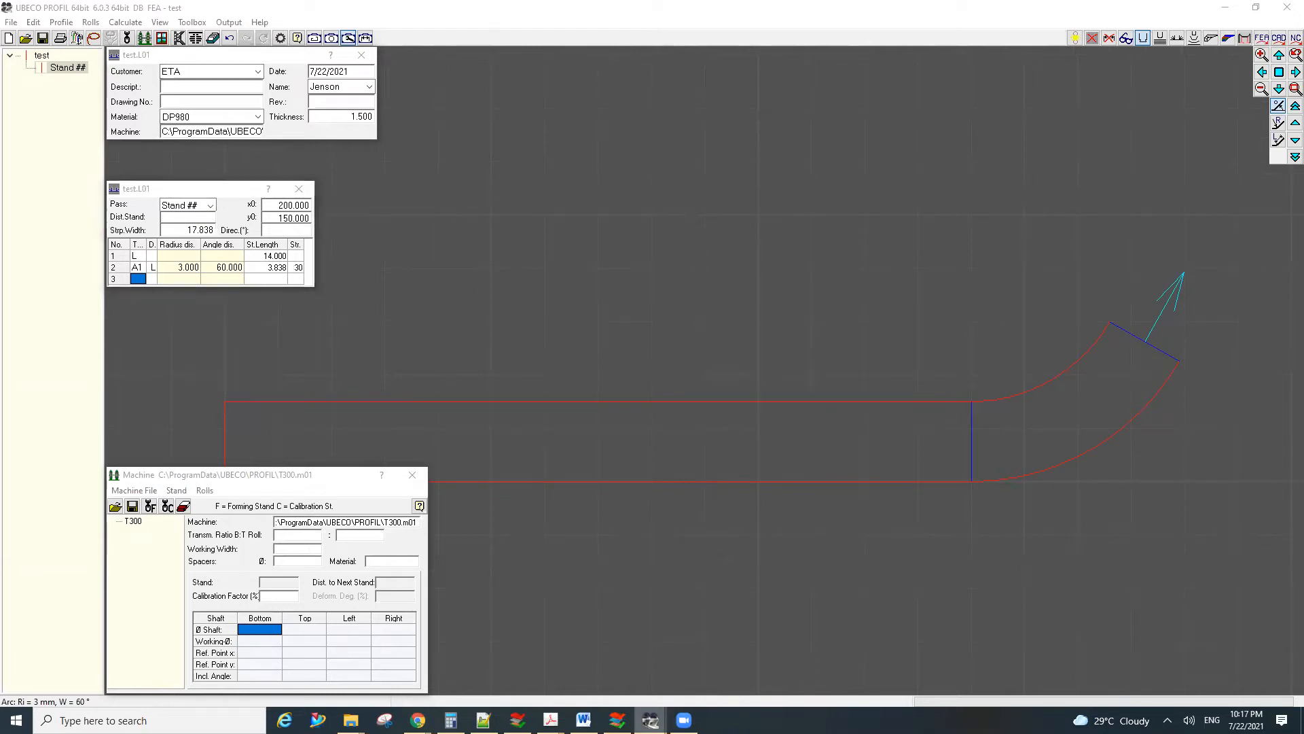
pyautogui.moveTo(650, 720)
pyautogui.click(603, 657)
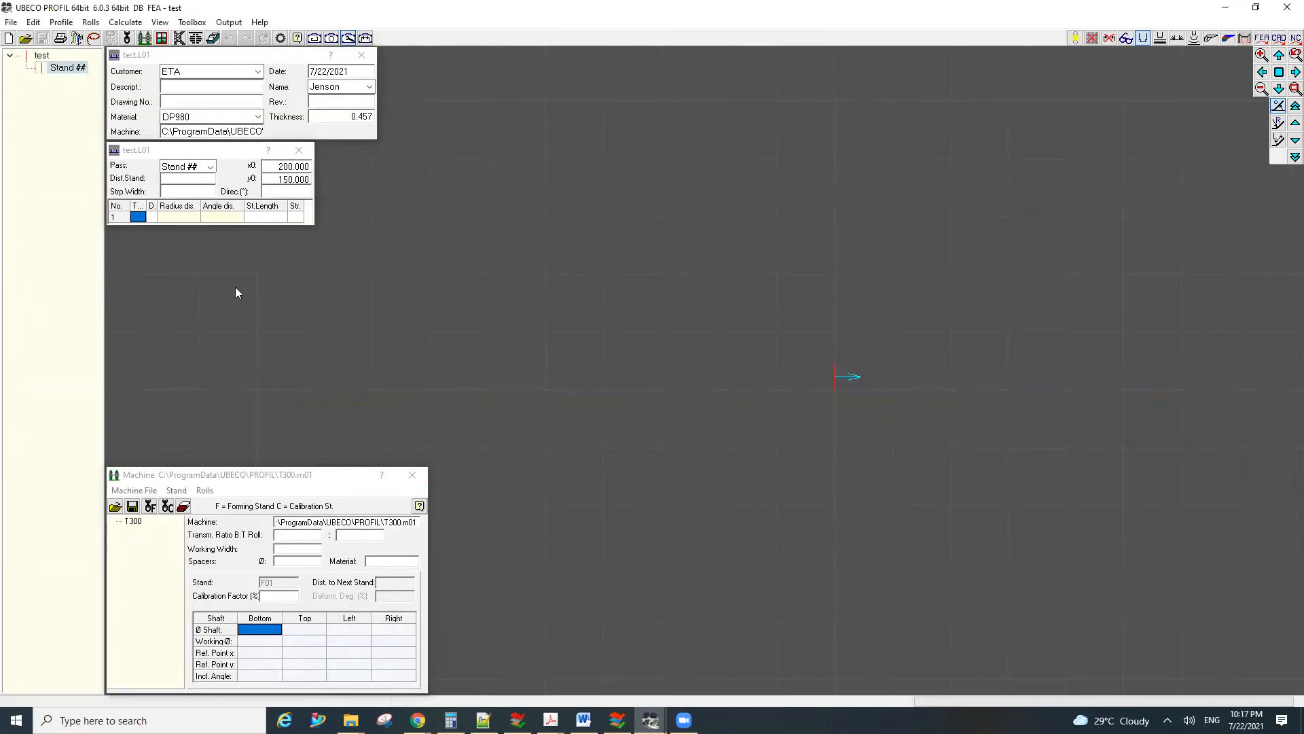
pyautogui.click(11, 22)
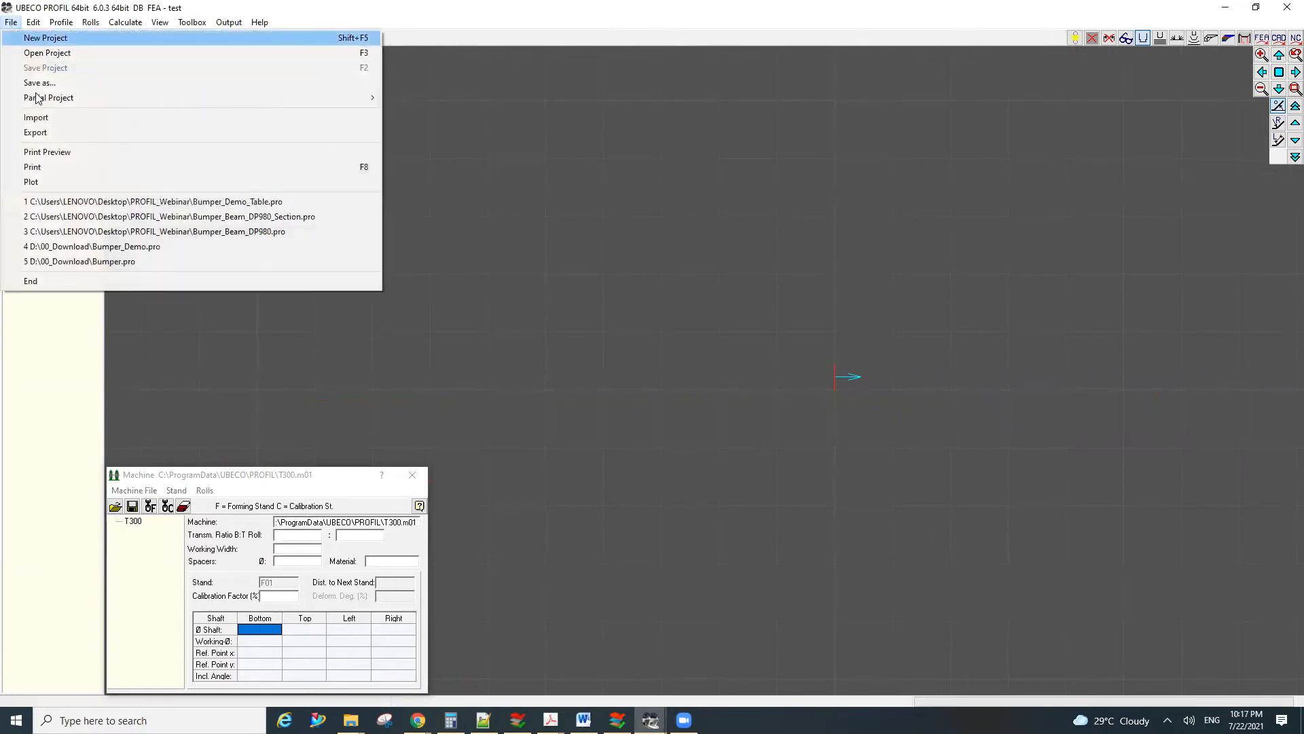
pyautogui.click(36, 118)
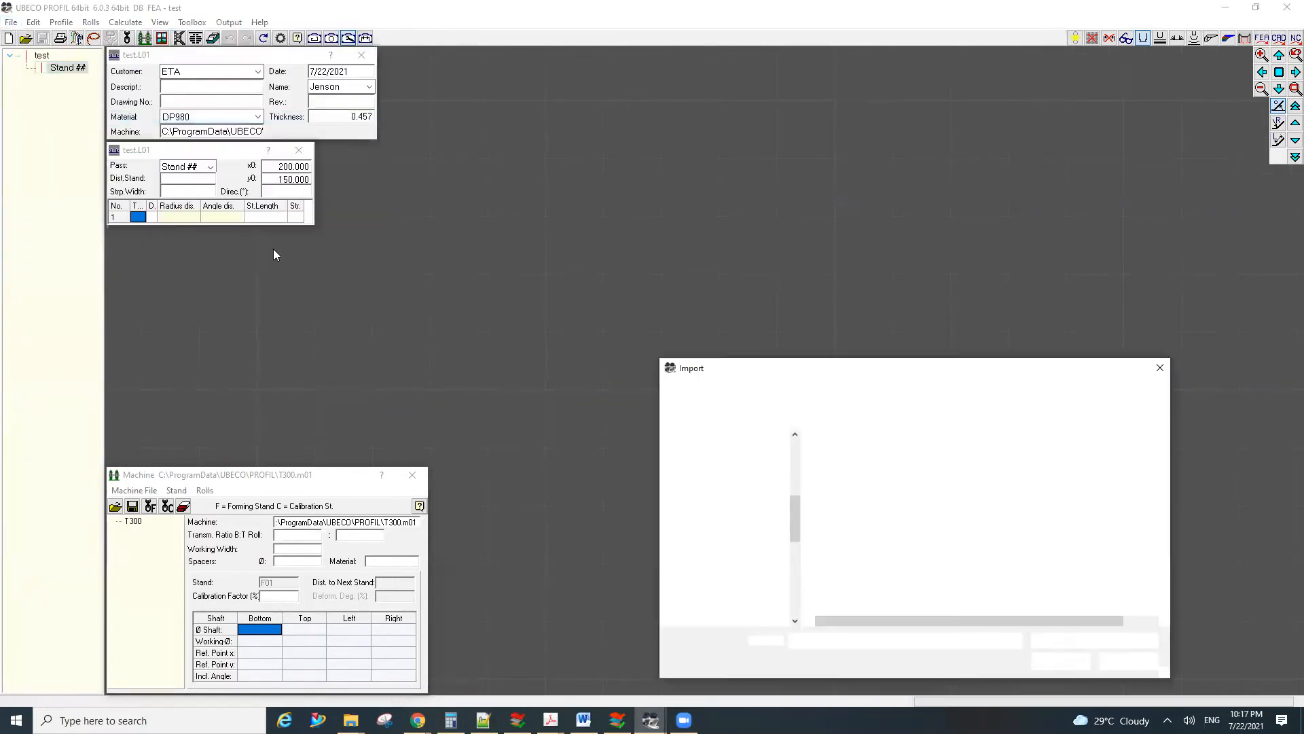
pyautogui.click(827, 459)
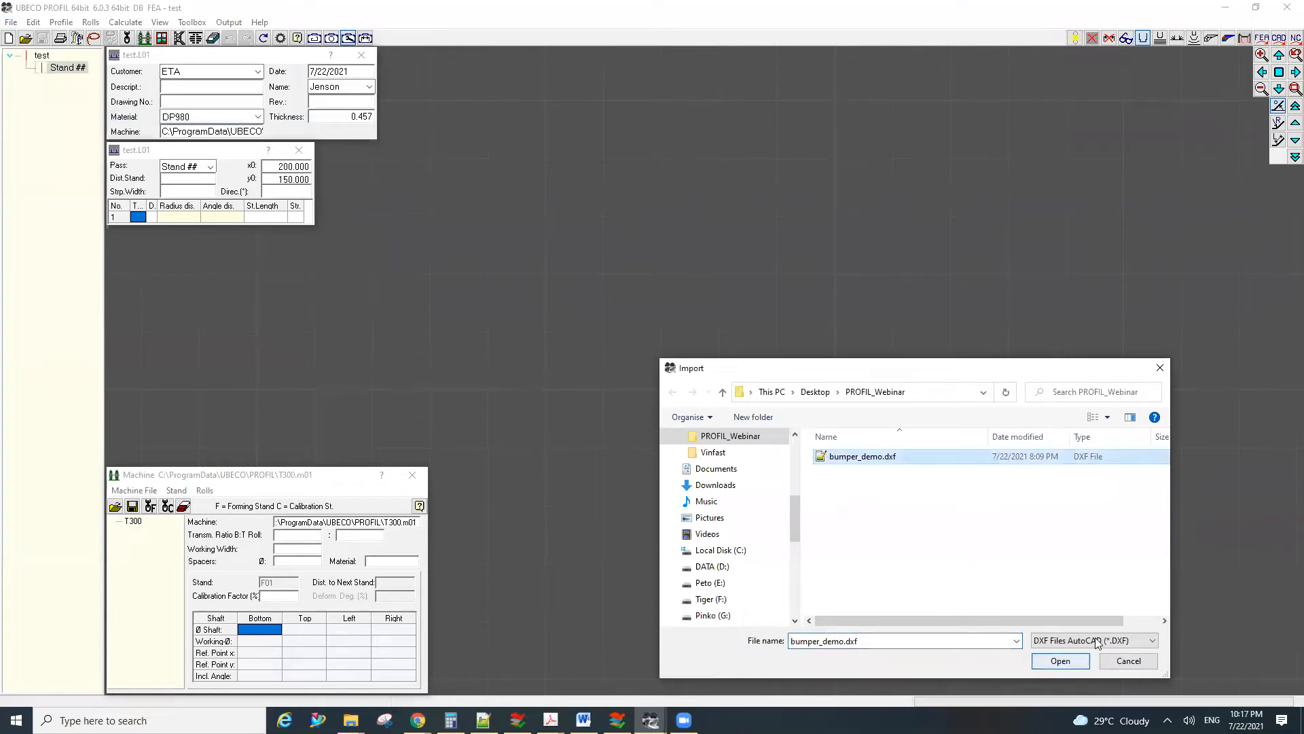
pyautogui.click(1061, 661)
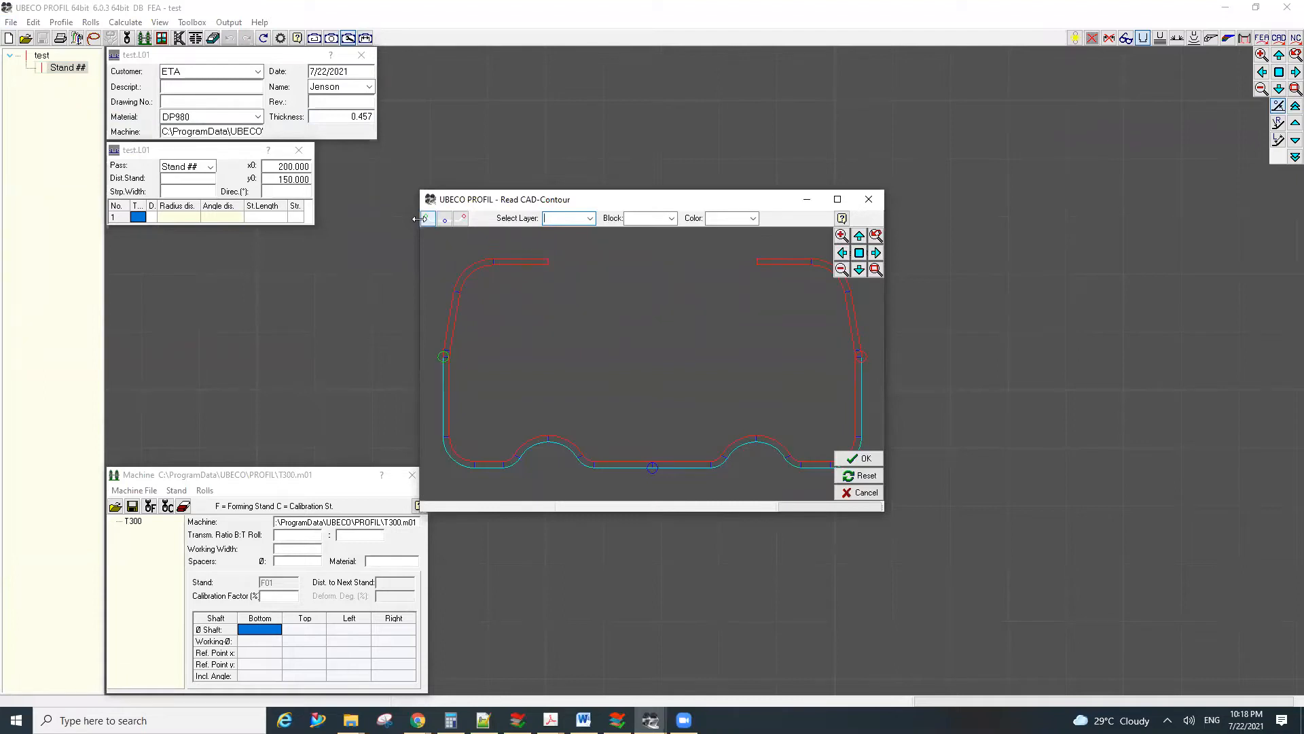
# Step: Set the outer contour's start and end points at the two open flange tips and create the profile list as top profile side
pyautogui.click(546, 260)
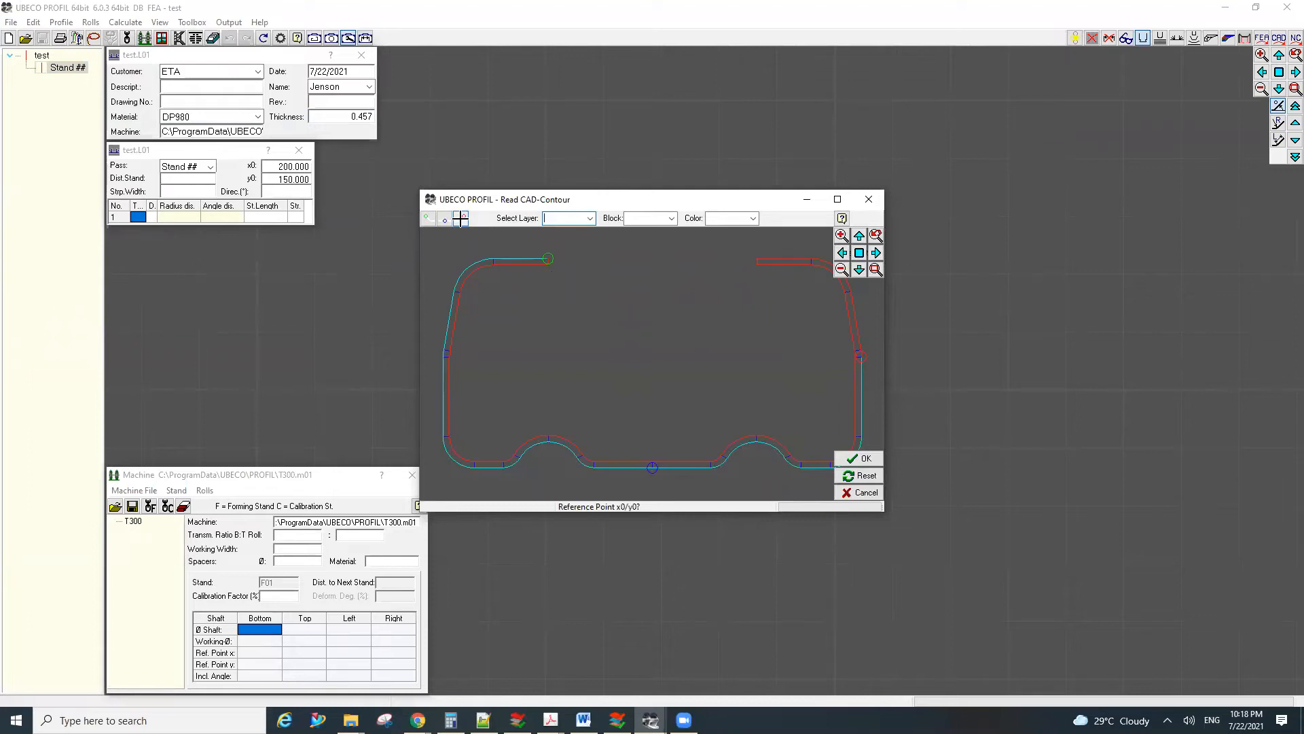
pyautogui.click(757, 258)
pyautogui.click(864, 460)
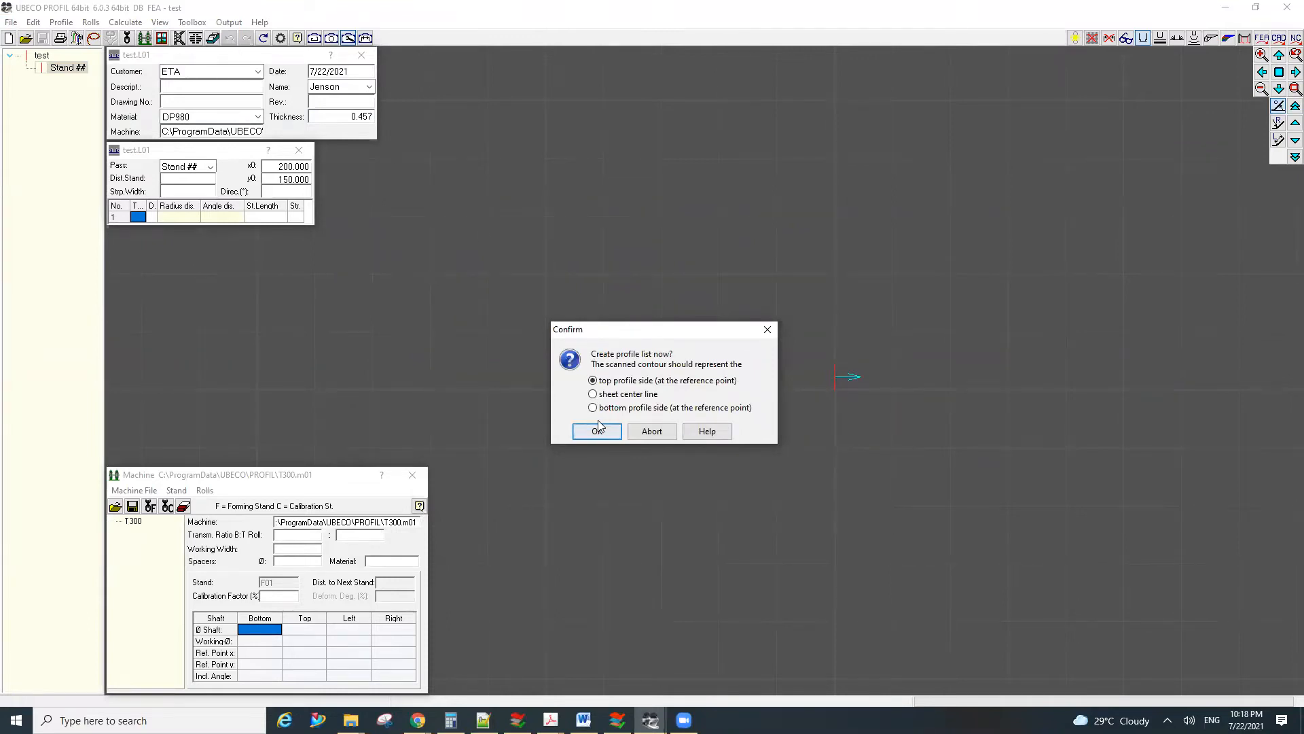
pyautogui.click(598, 432)
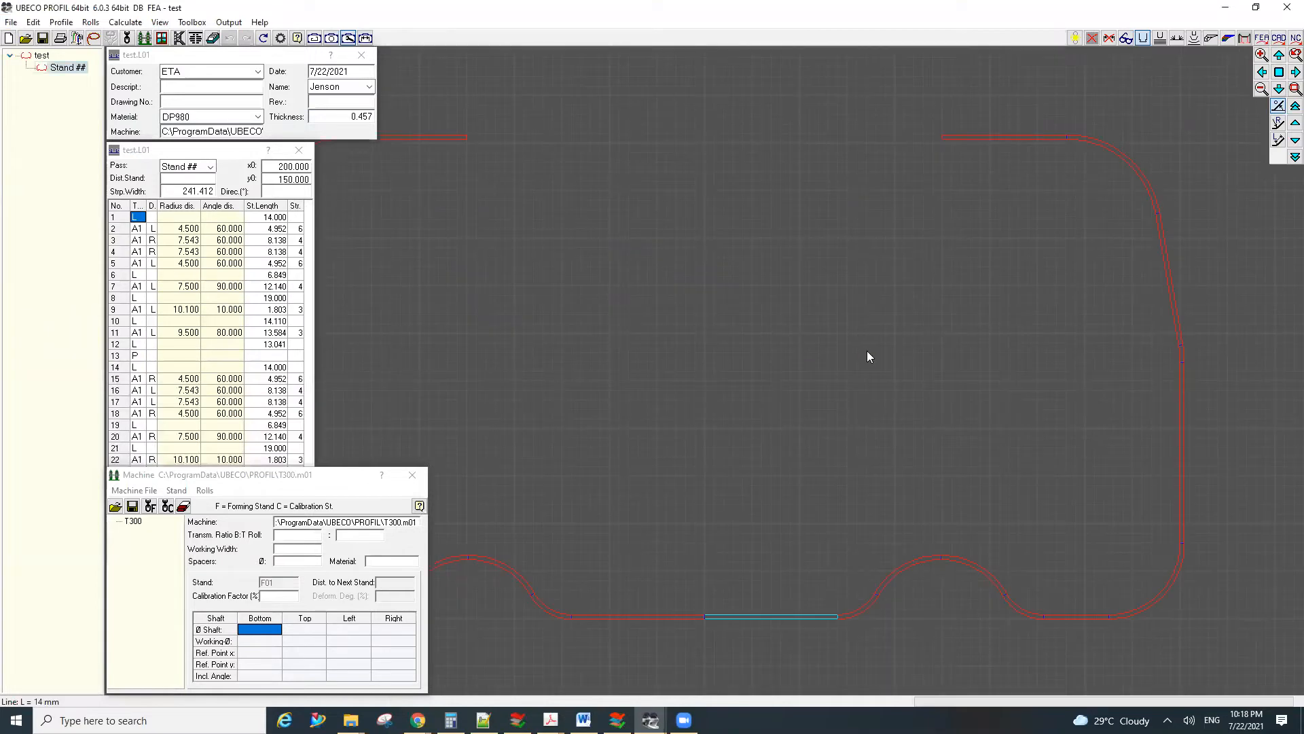
# Step: Set the sheet thickness to 1.5 mm for all passes, keeping the inner radii constant with no rolls existing
pyautogui.scroll(3, 890, 354)
pyautogui.scroll(-6, 890, 354)
pyautogui.doubleClick(364, 117)
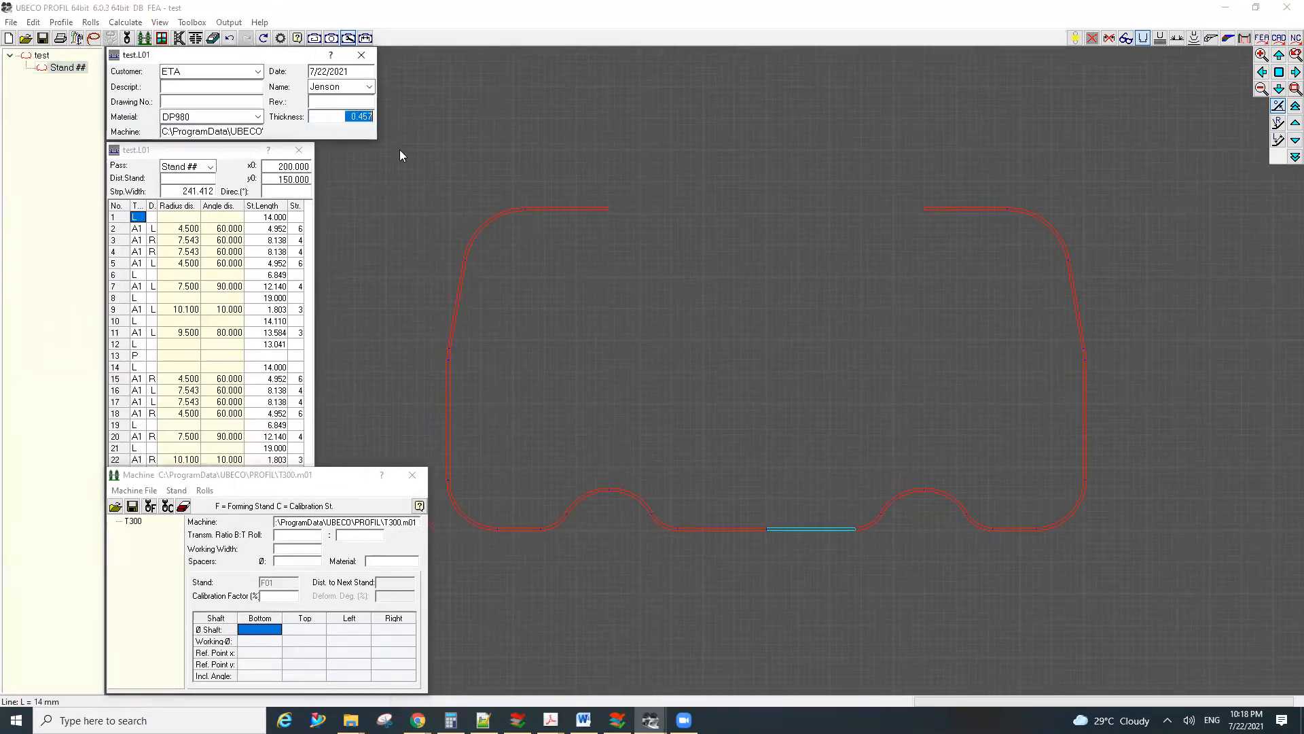
pyautogui.write('1.500')
pyautogui.press('Return')
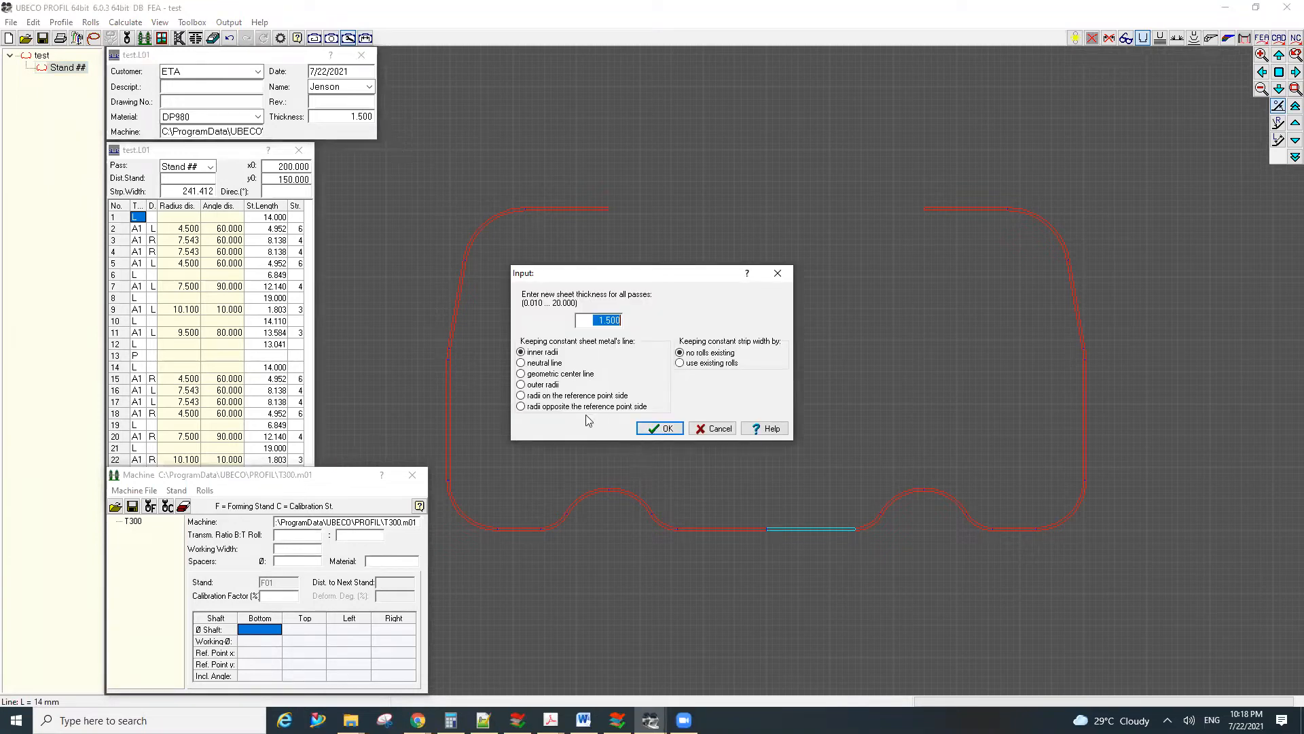
pyautogui.click(659, 429)
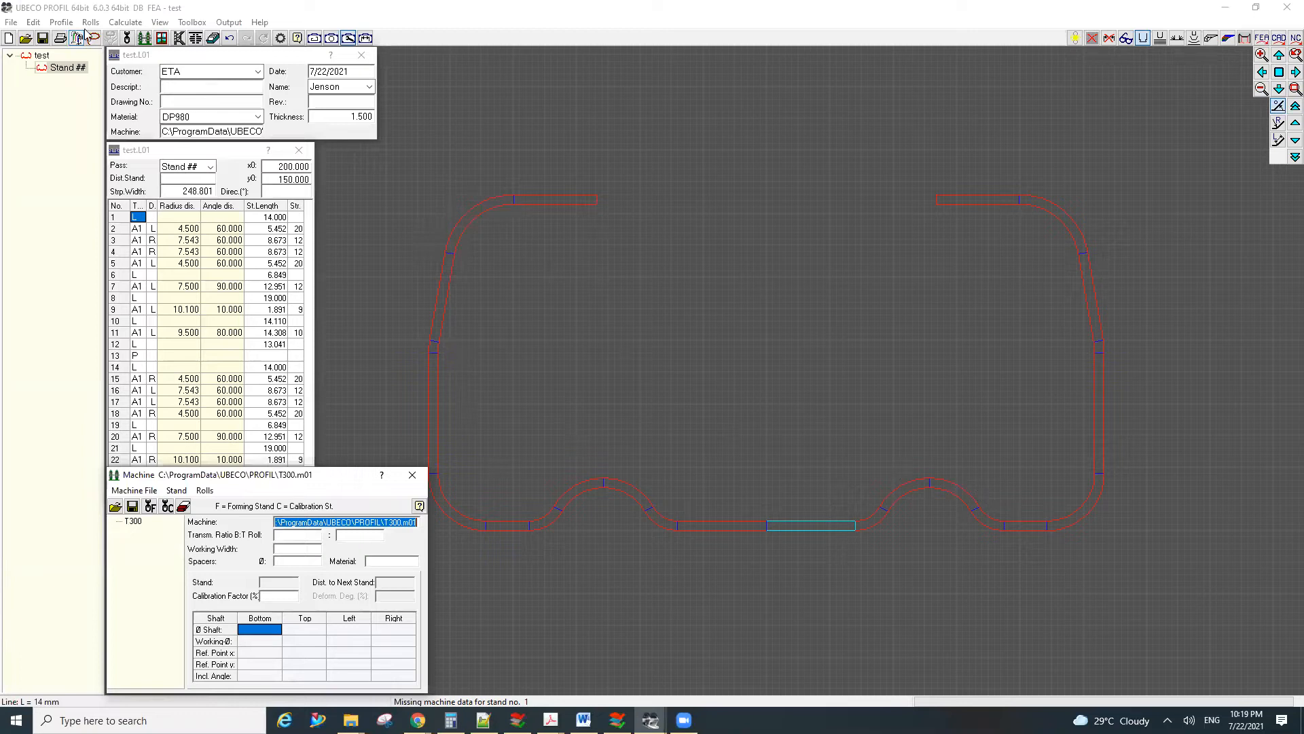
# Step: Calculate the required count of stands for roll forming the bumper profile
pyautogui.click(122, 22)
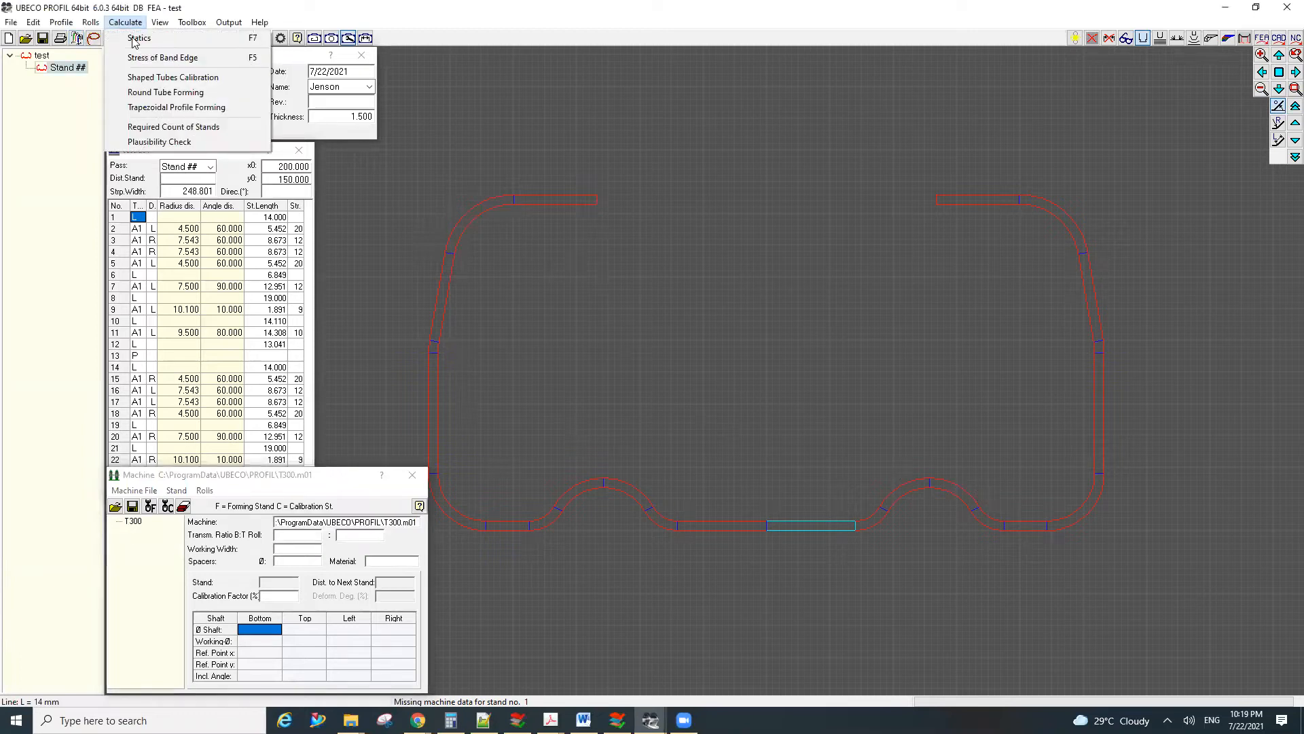
pyautogui.click(175, 127)
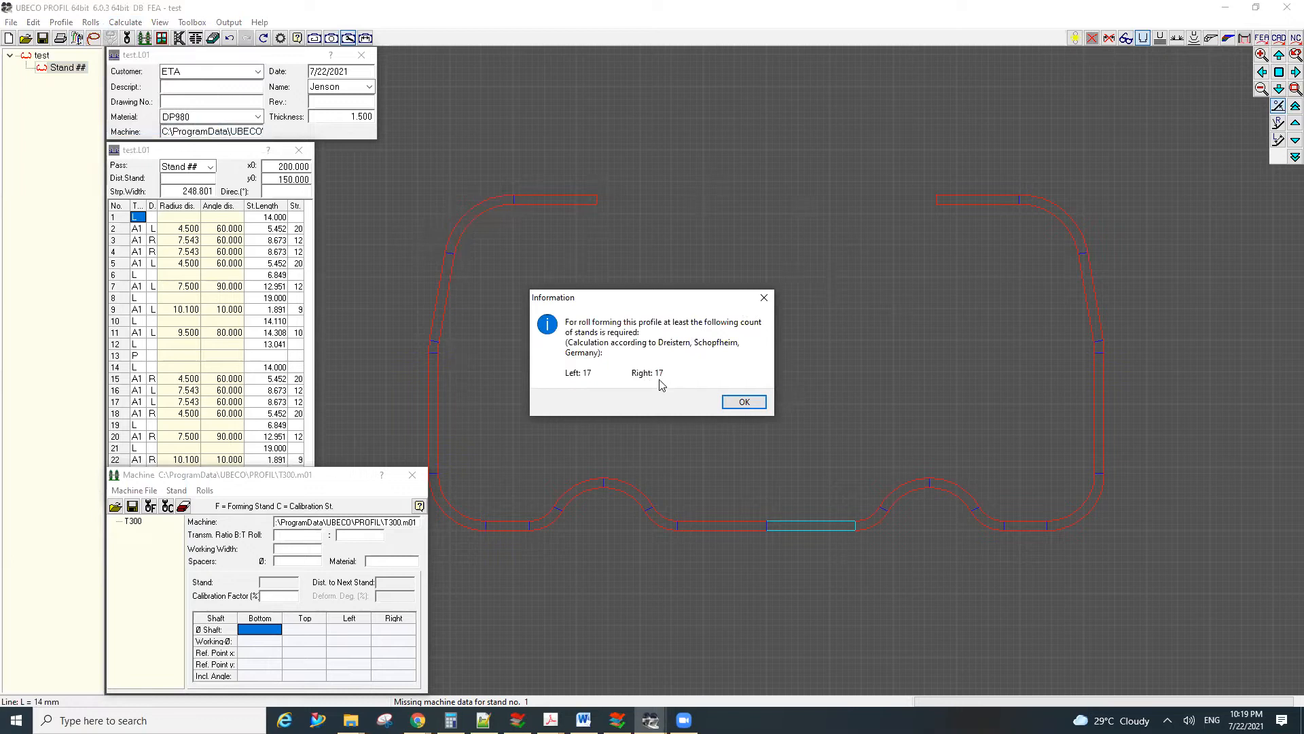
pyautogui.click(745, 402)
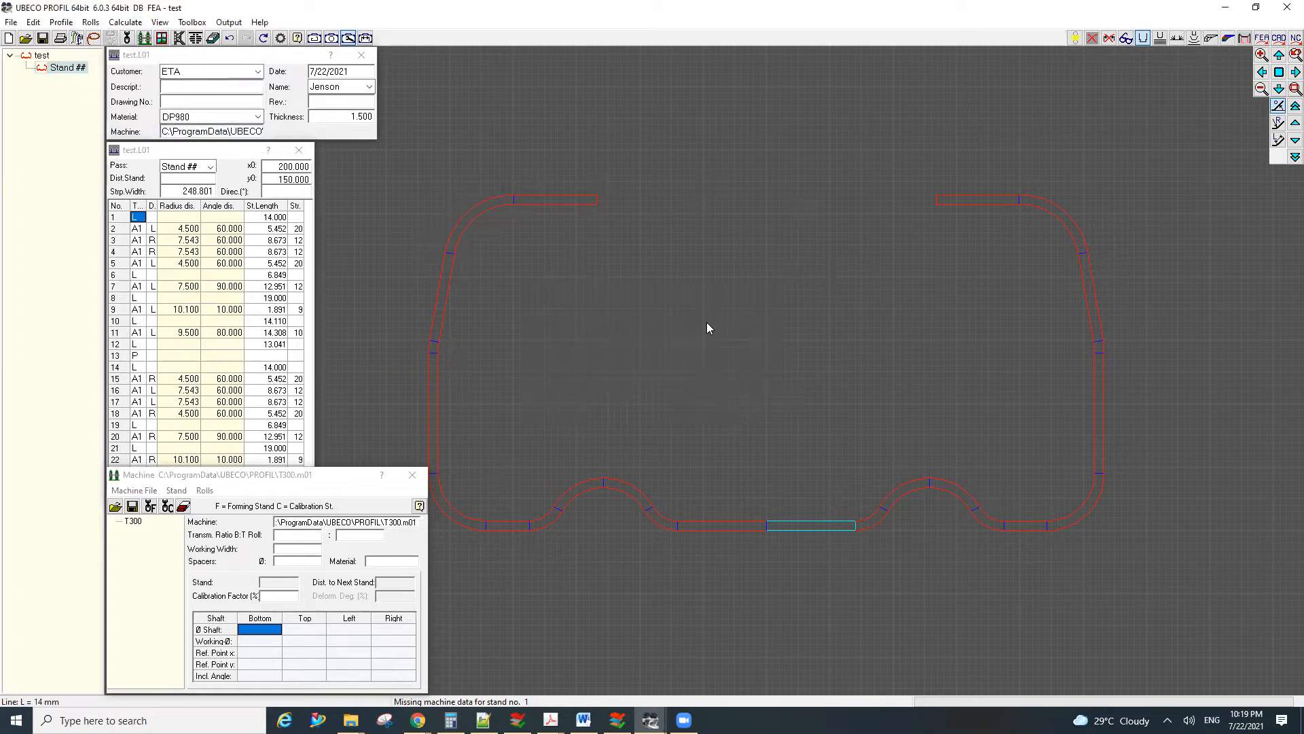
# Step: Append a new pass to the project, copying its machine stand data from the next stand
pyautogui.scroll(-3, 706, 322)
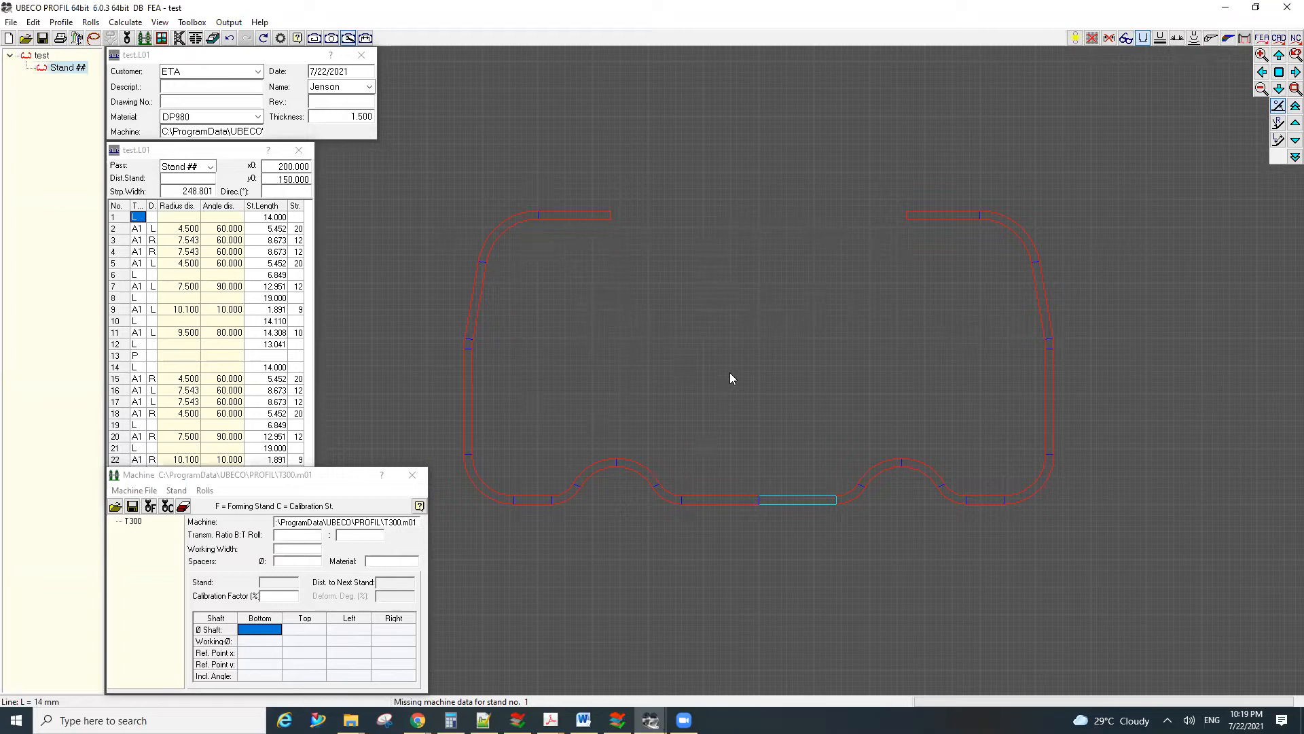
pyautogui.click(59, 22)
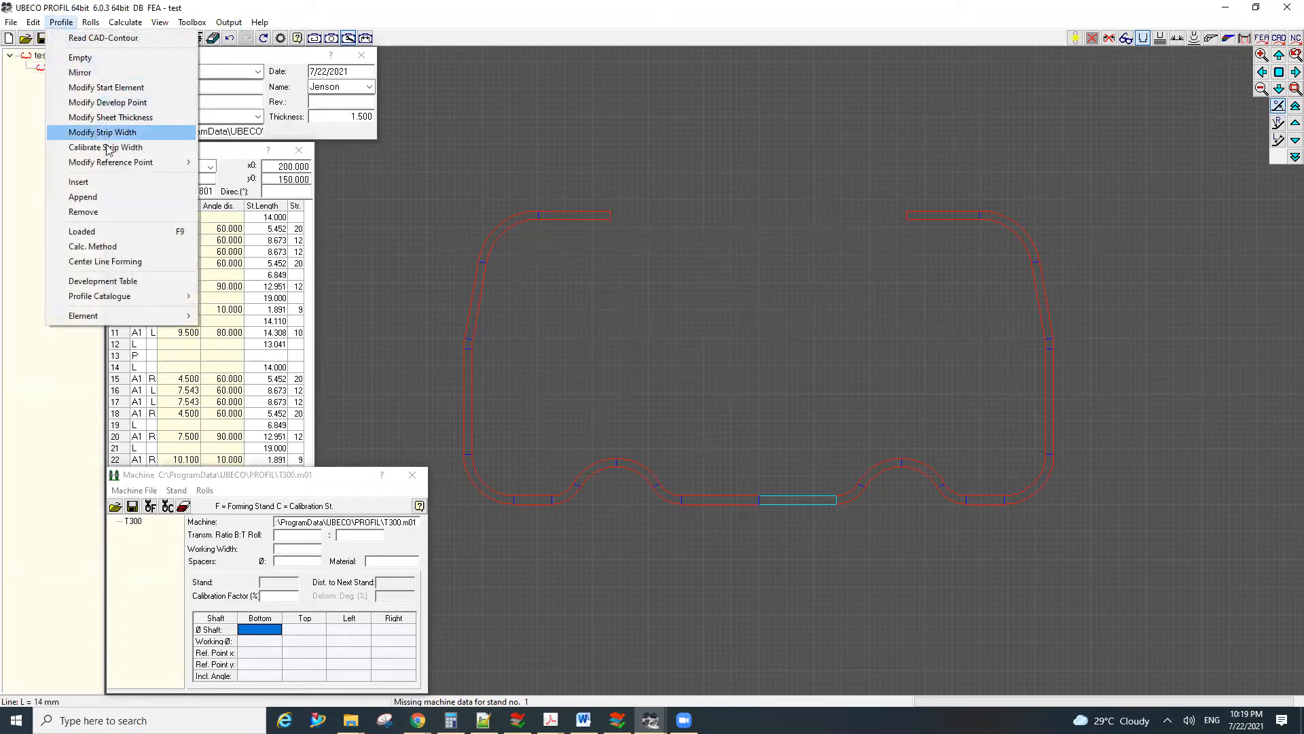
pyautogui.click(114, 201)
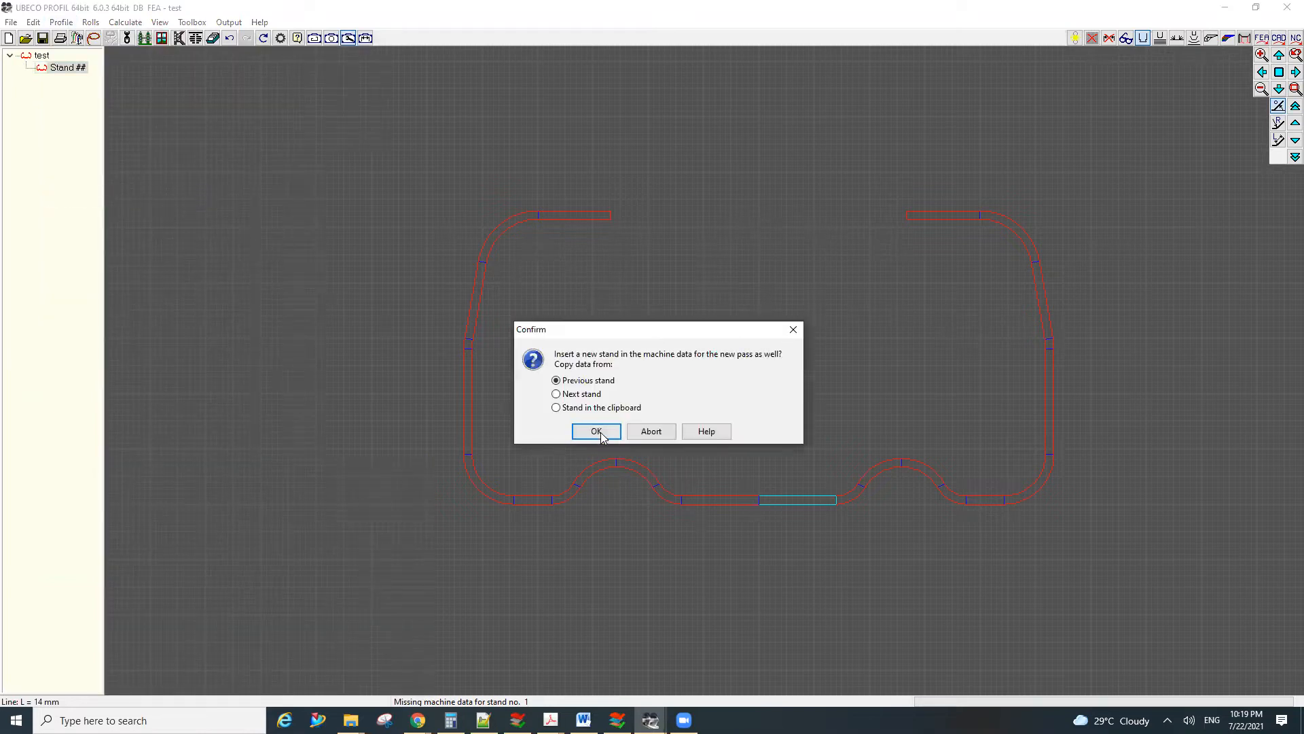
pyautogui.click(563, 394)
pyautogui.click(595, 433)
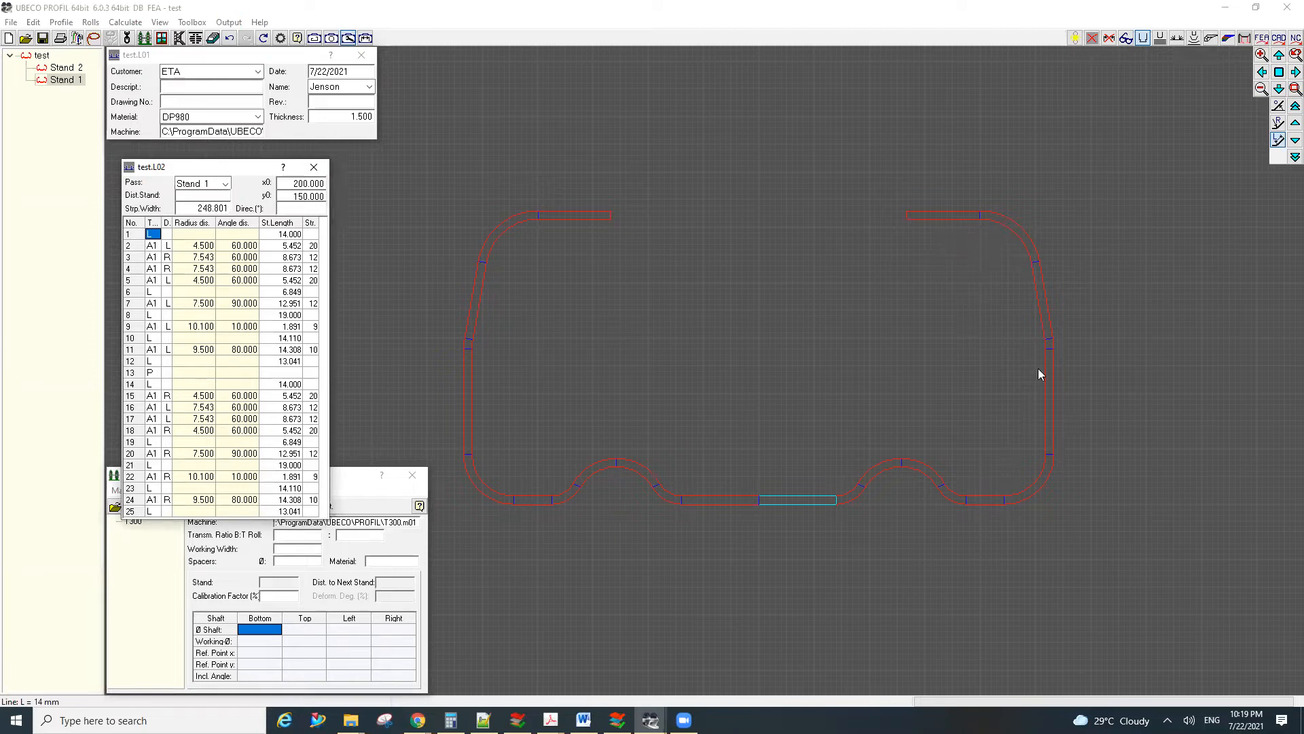
# Step: Set the angle of both 90° lower corner arcs in Stand 1, elements 7 and 20, to 60°
pyautogui.click(1043, 483)
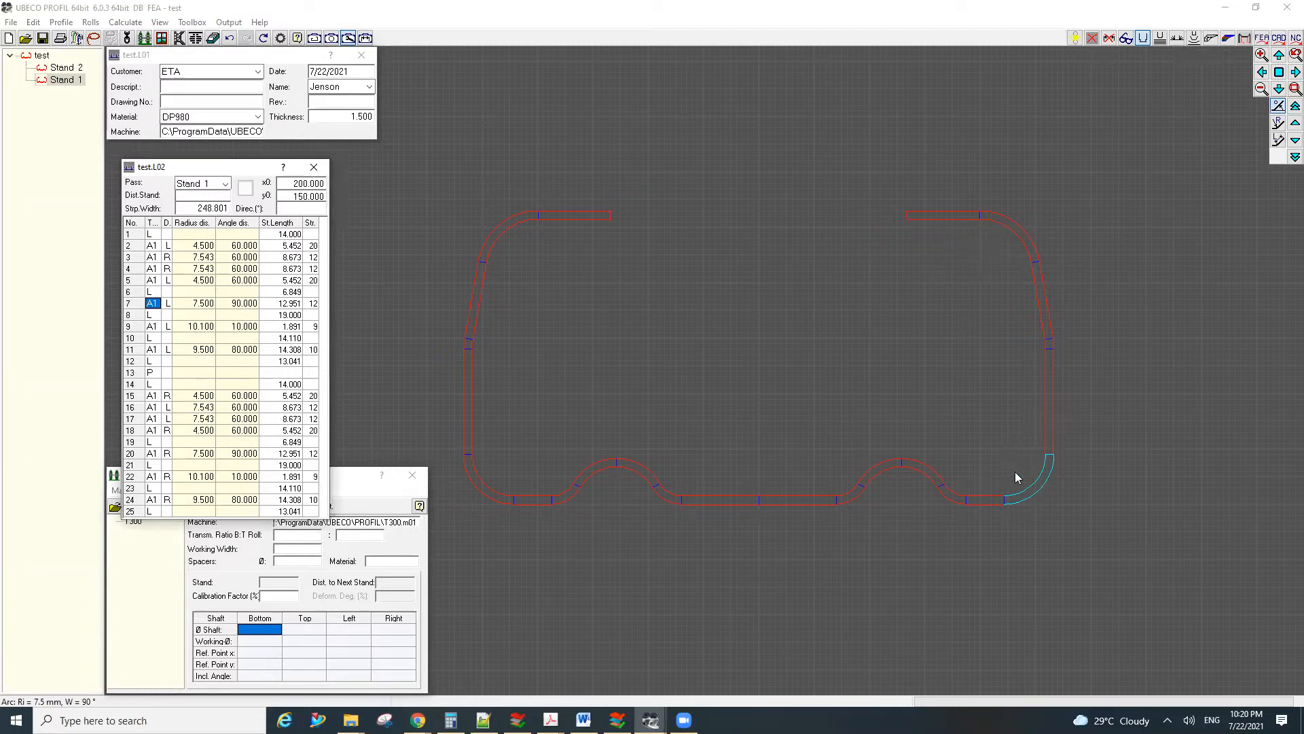
pyautogui.click(243, 304)
pyautogui.write('60')
pyautogui.press('Tab')
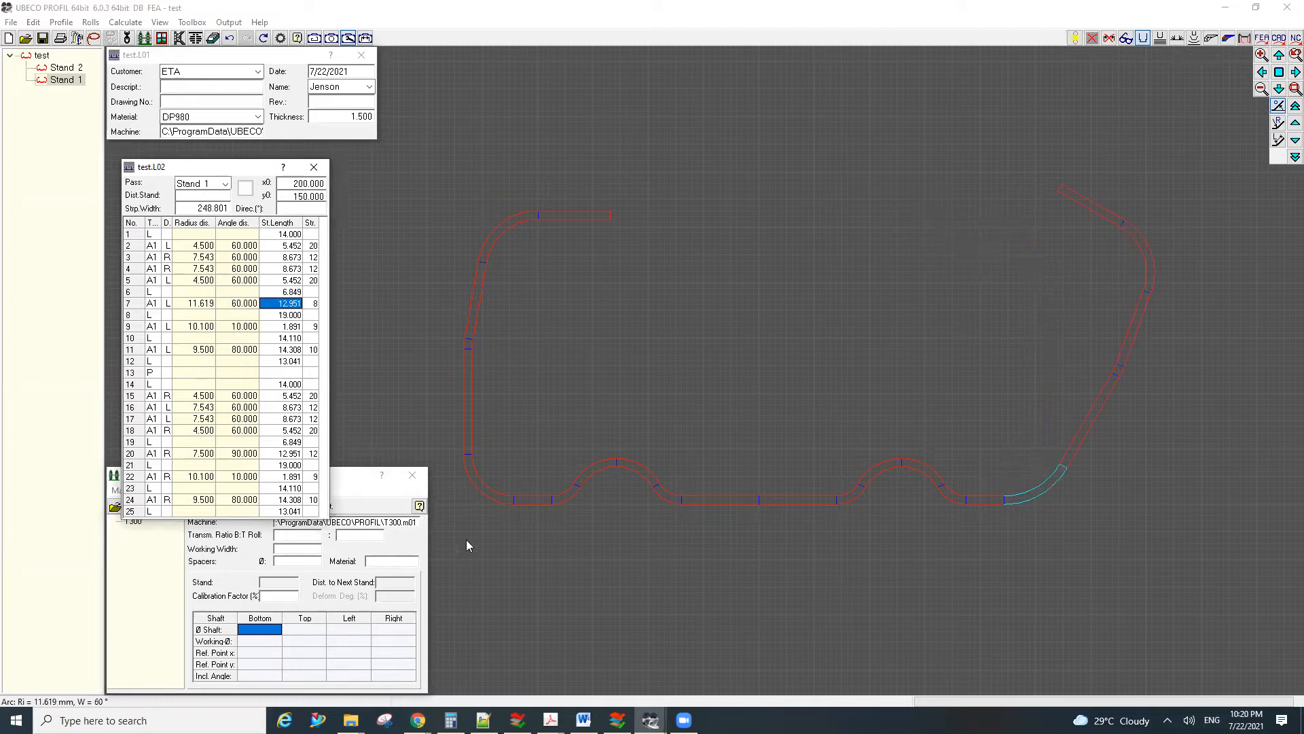
pyautogui.click(479, 490)
pyautogui.click(232, 453)
pyautogui.write('60')
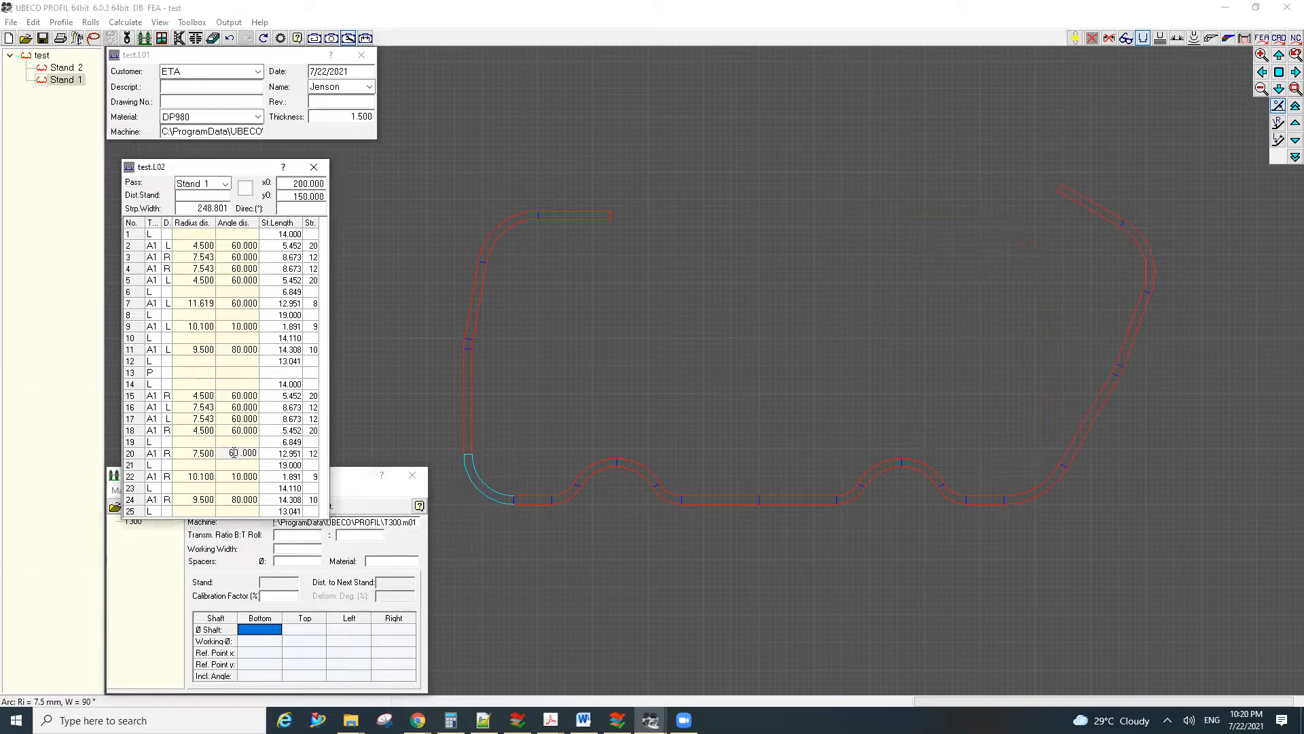
pyautogui.press('Return')
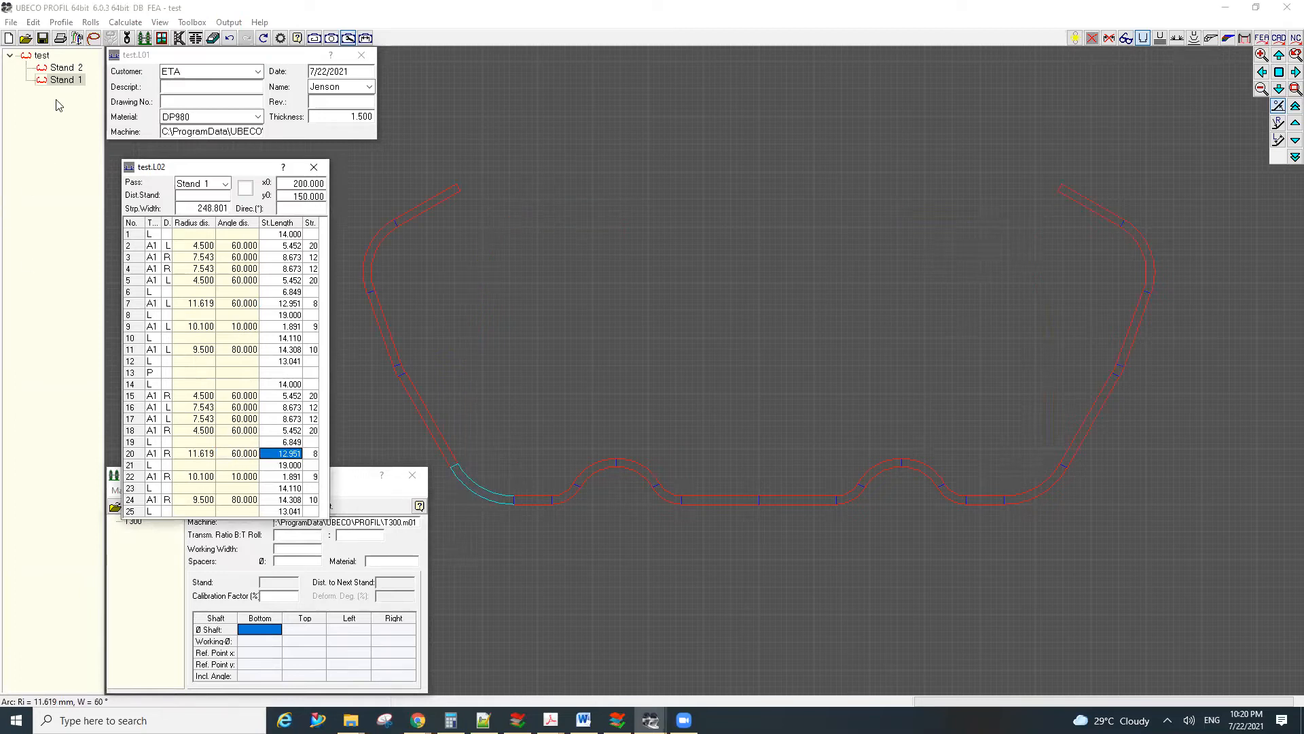
# Step: Append another pass based on the Stand 1 profile, with machine data copied from the next stand
pyautogui.click(61, 22)
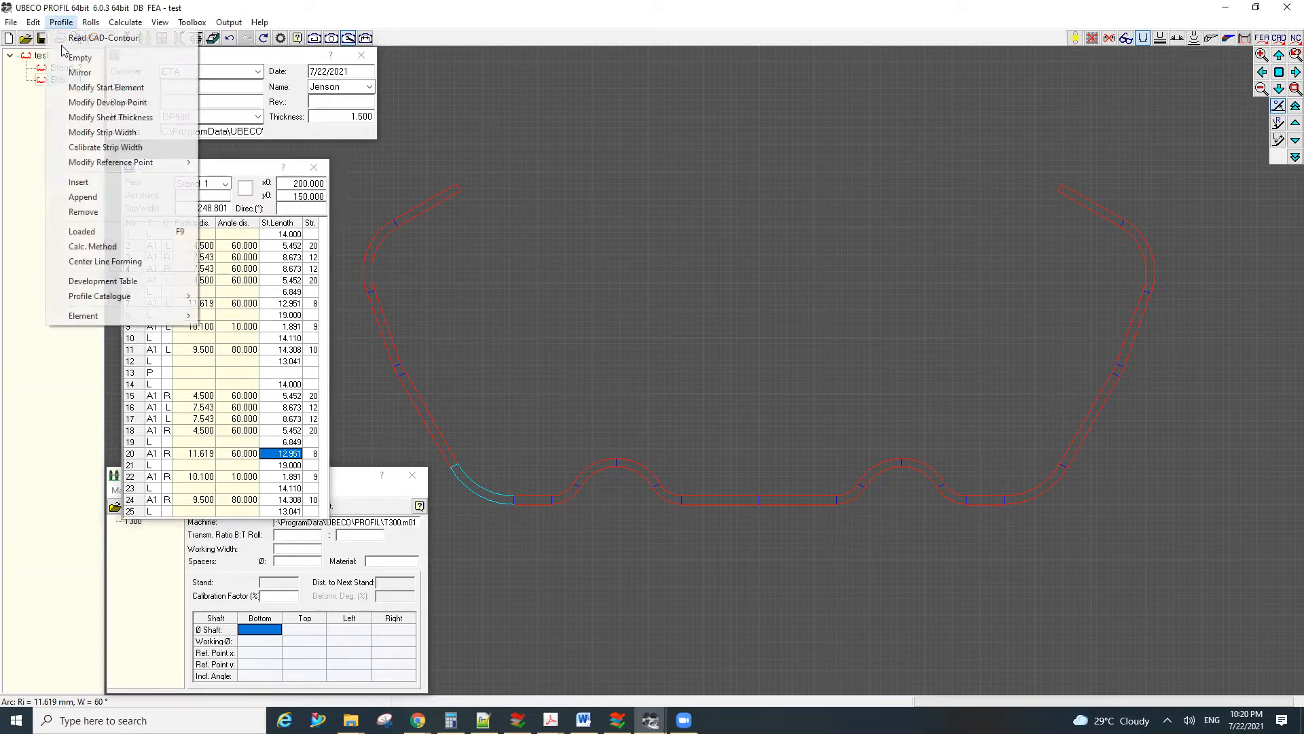
pyautogui.click(117, 197)
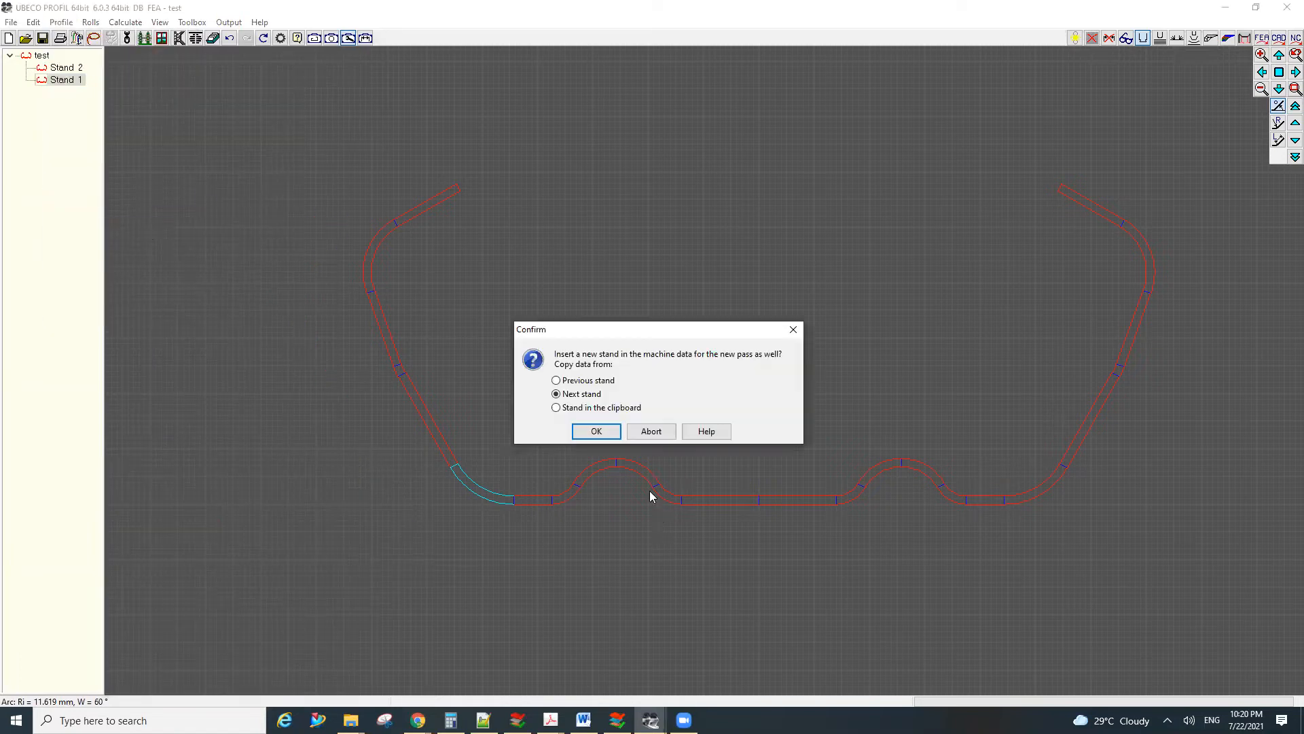
pyautogui.click(597, 433)
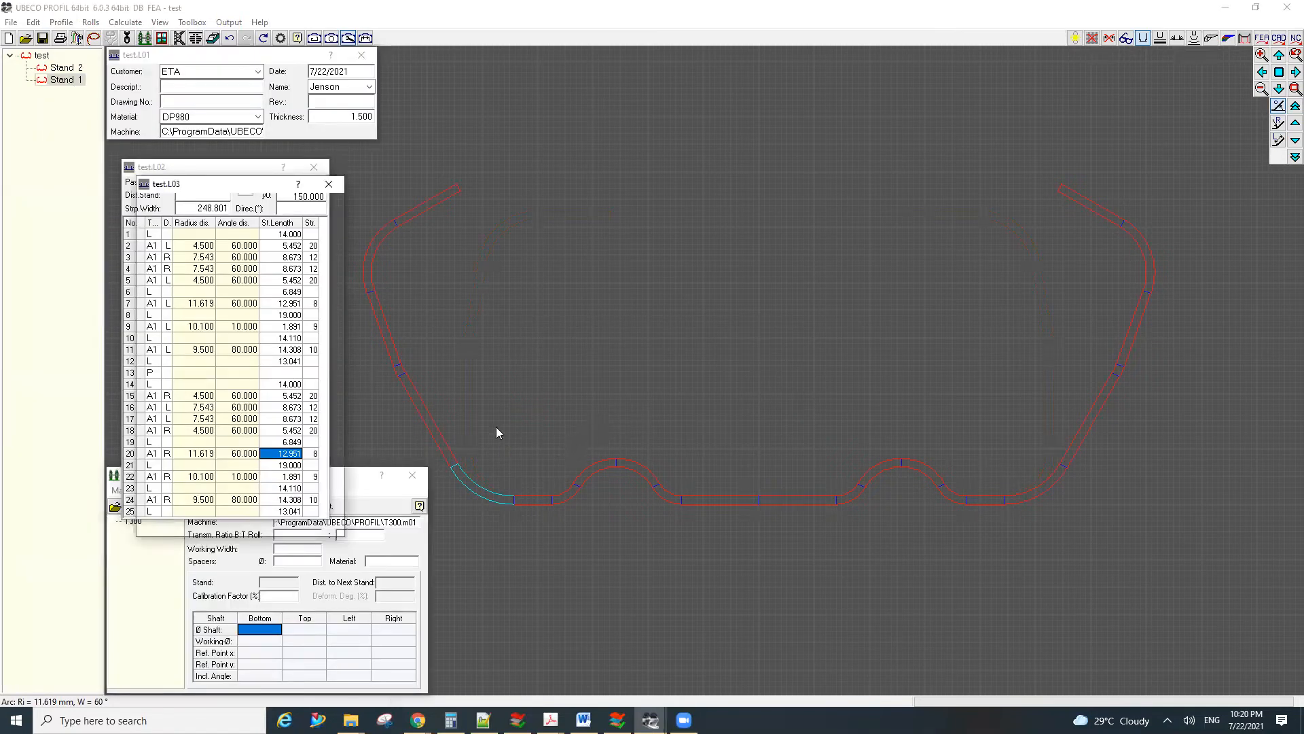
# Step: Set the angle of both lower corner arcs in Stand 1, elements 7 and 20, to 30°
pyautogui.click(1050, 490)
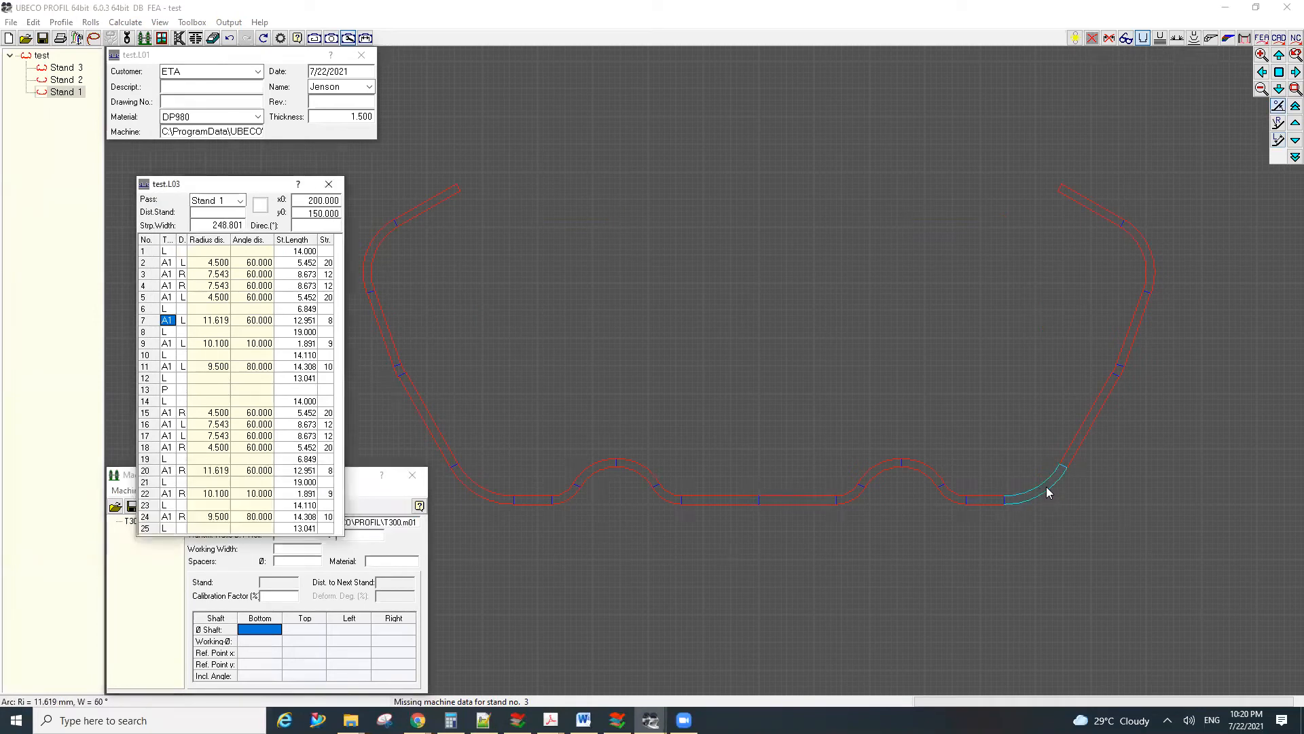
pyautogui.doubleClick(254, 321)
pyautogui.write('30')
pyautogui.press('Tab')
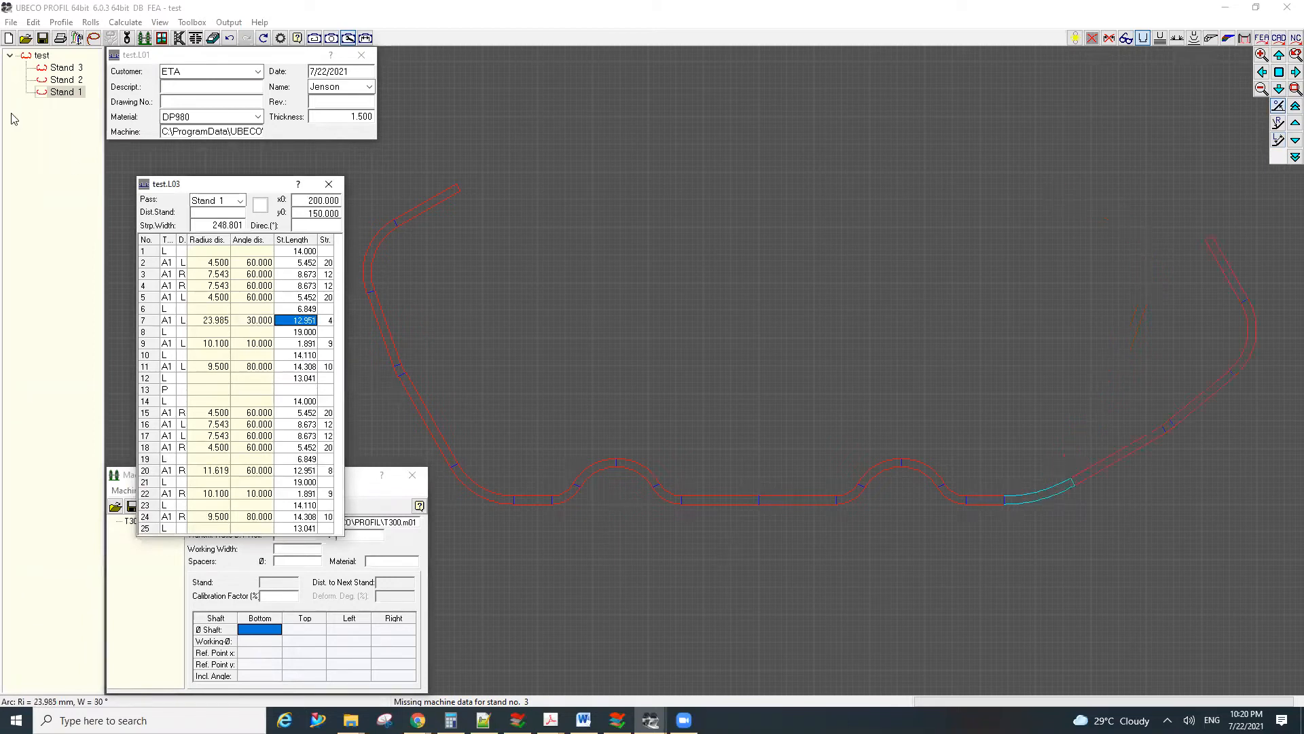
pyautogui.click(468, 488)
pyautogui.click(259, 470)
pyautogui.write('30')
pyautogui.press('Tab')
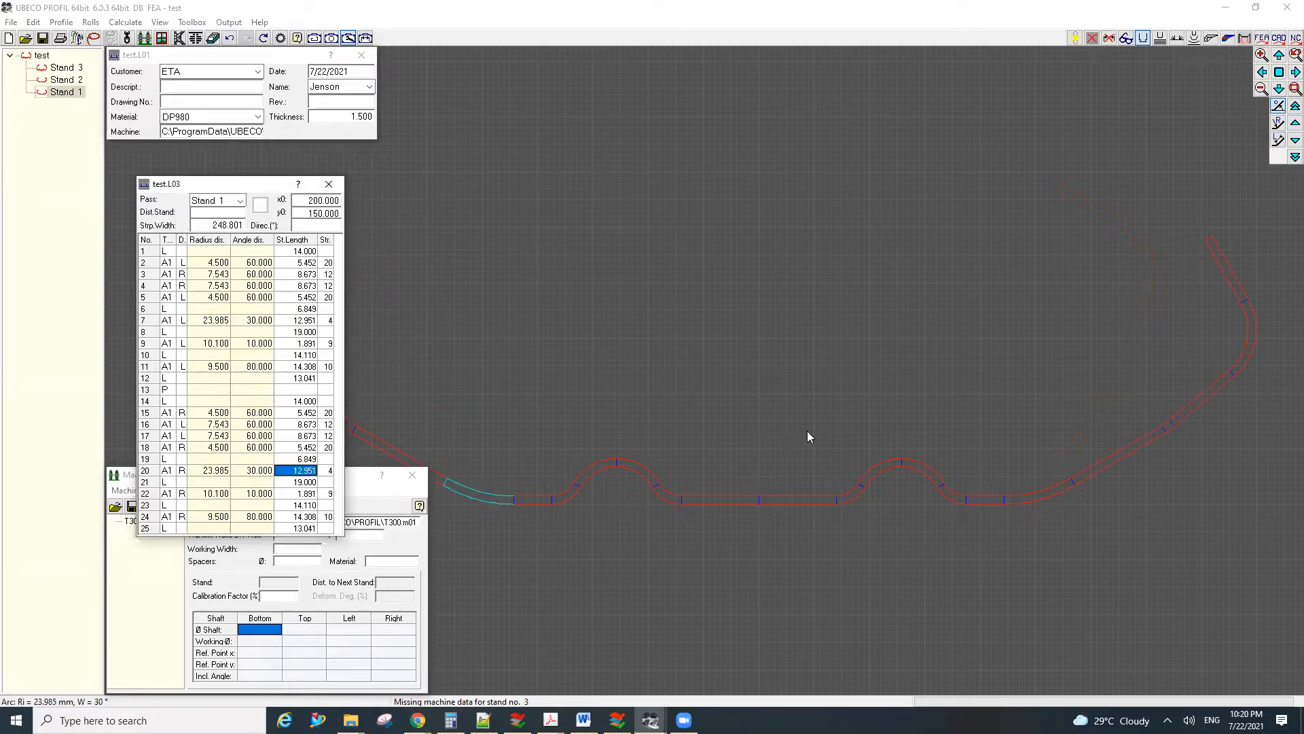
# Step: Append a further pass after the 30° corner stage, copying its machine data from the next stand
pyautogui.click(60, 22)
pyautogui.click(110, 195)
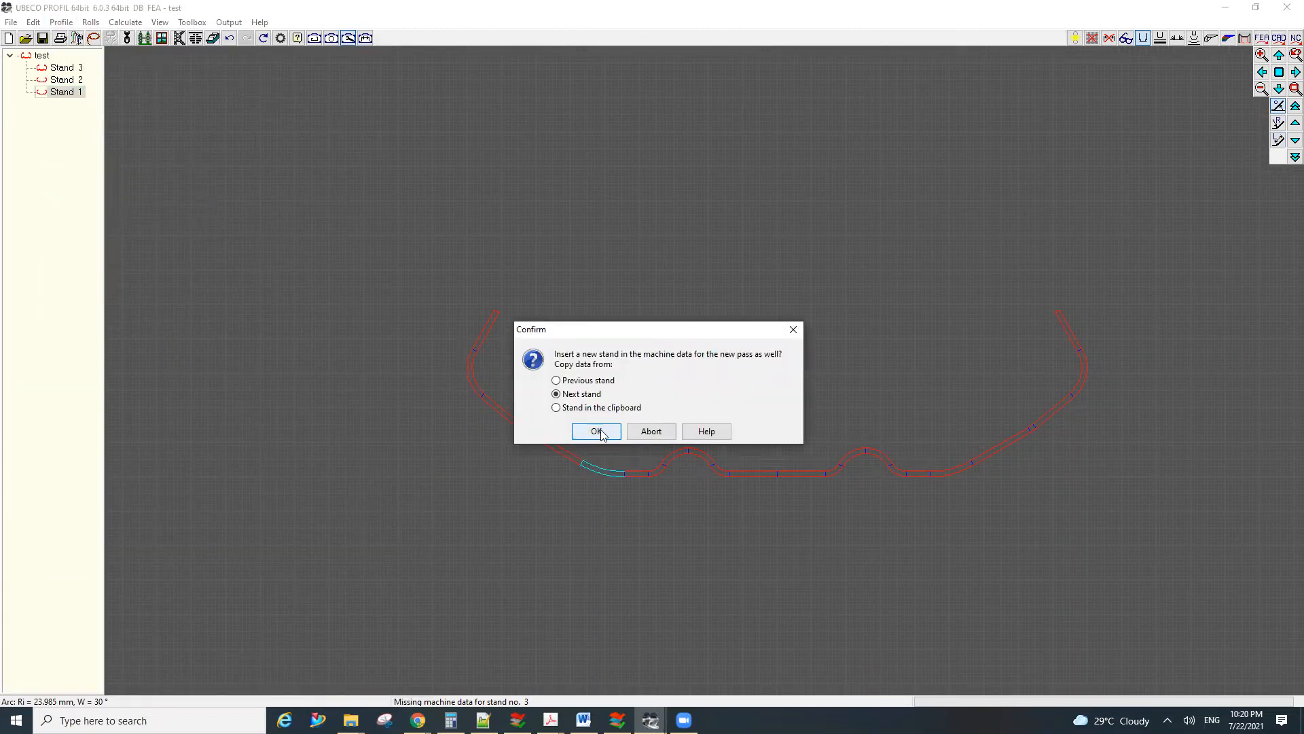
pyautogui.click(596, 431)
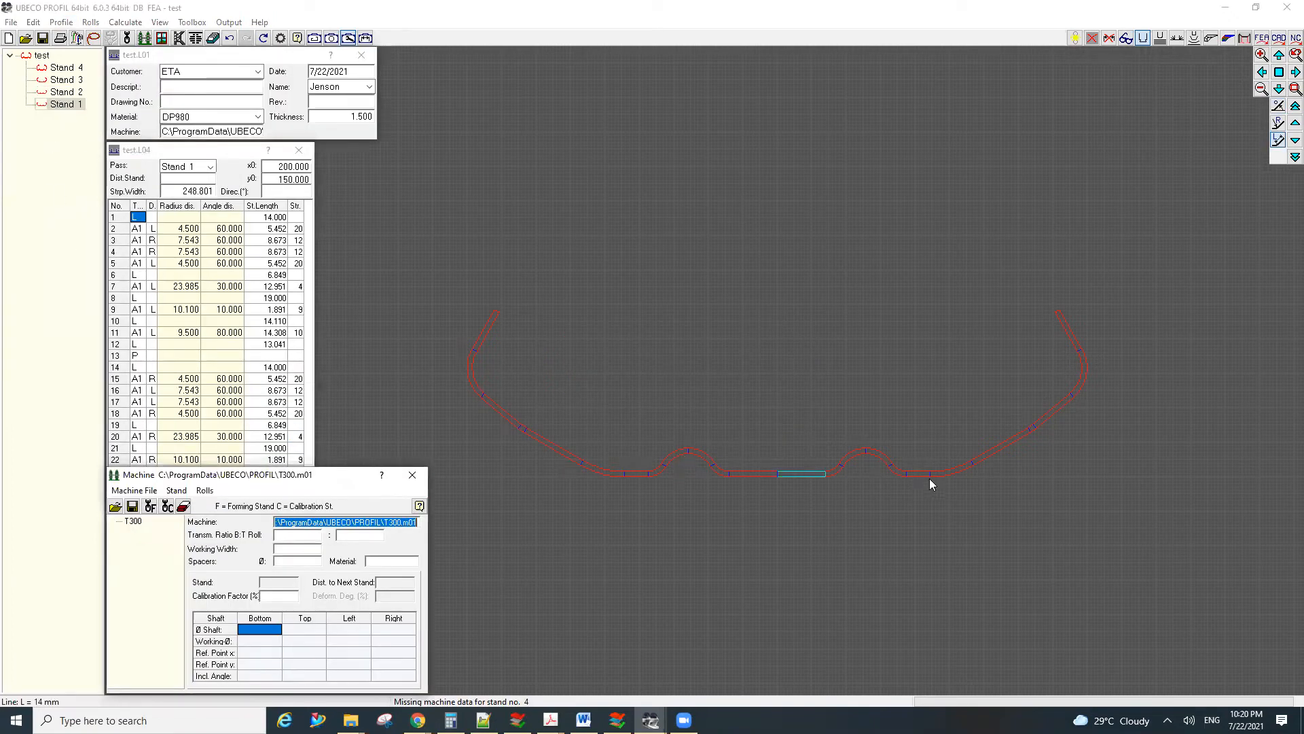
# Step: Flatten both lower corner arcs in the new Stand 1, elements 7 and 20, by setting their angles to 0°
pyautogui.click(954, 472)
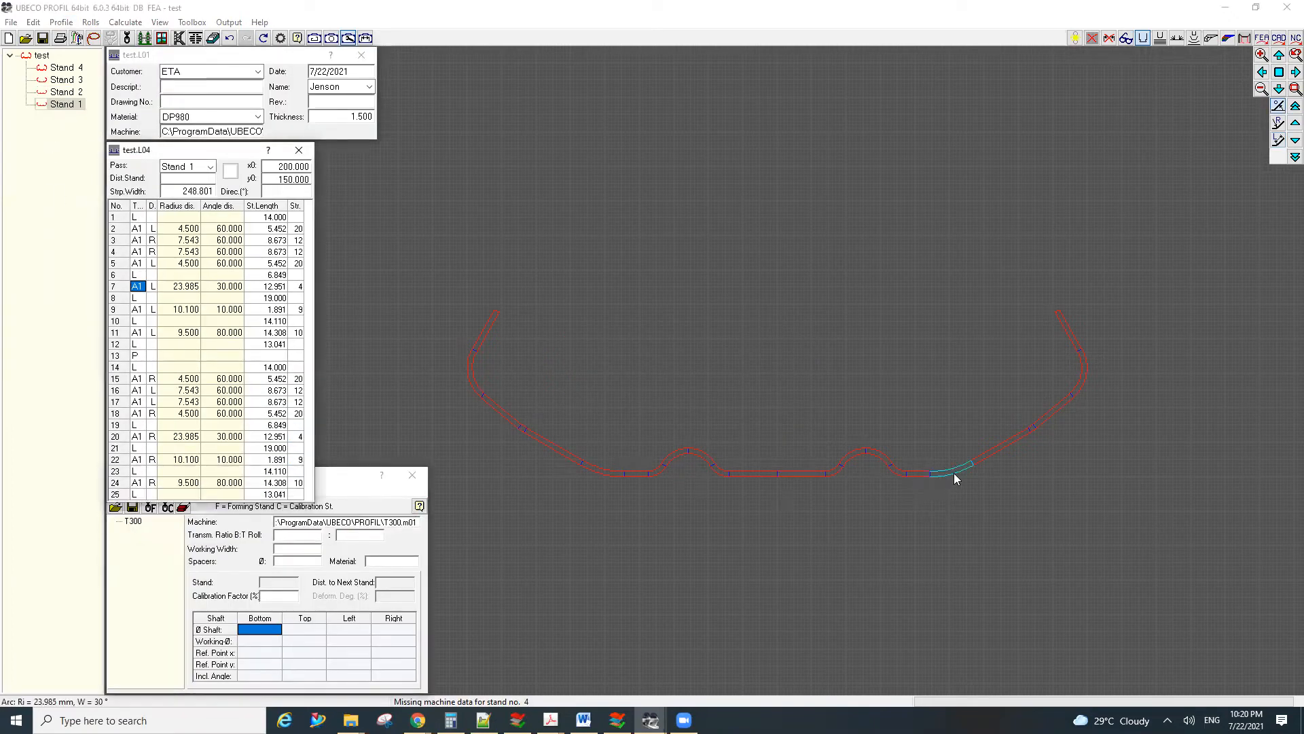
pyautogui.click(225, 288)
pyautogui.write('0')
pyautogui.press('Return')
pyautogui.click(610, 473)
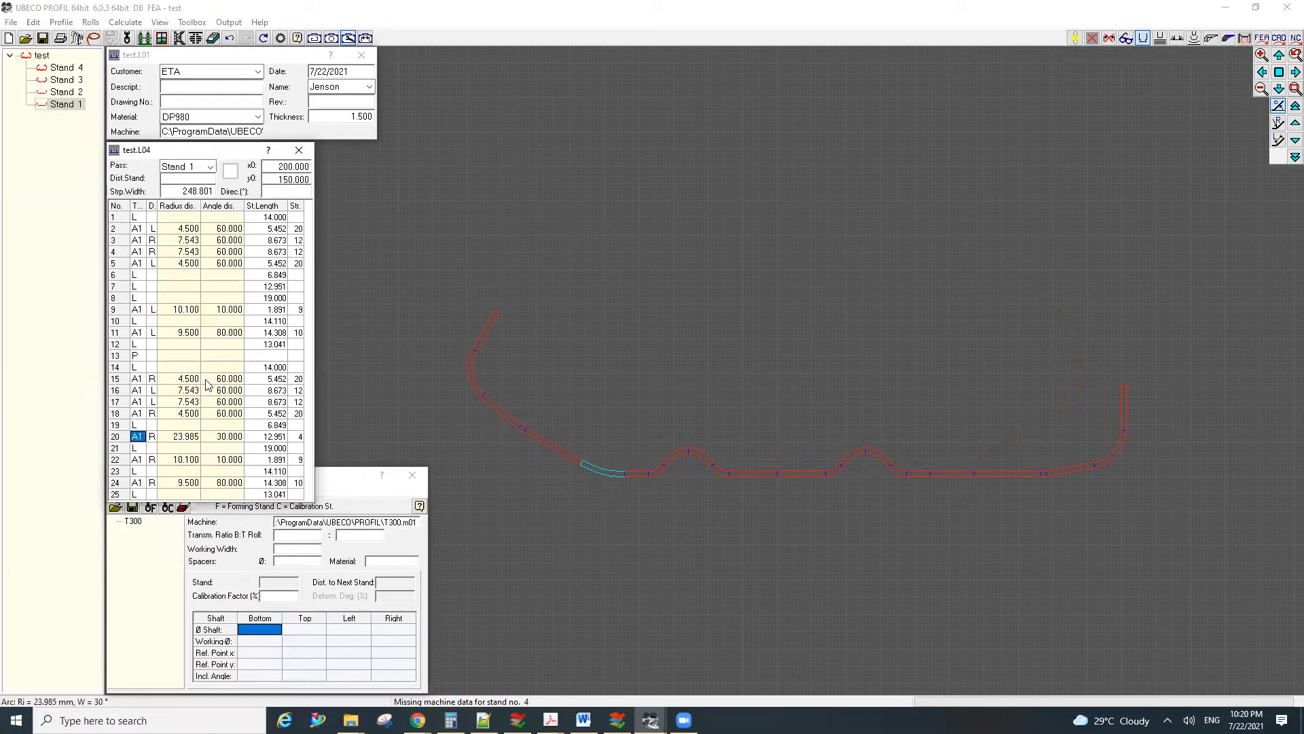
pyautogui.click(236, 438)
pyautogui.write('0')
pyautogui.press('Return')
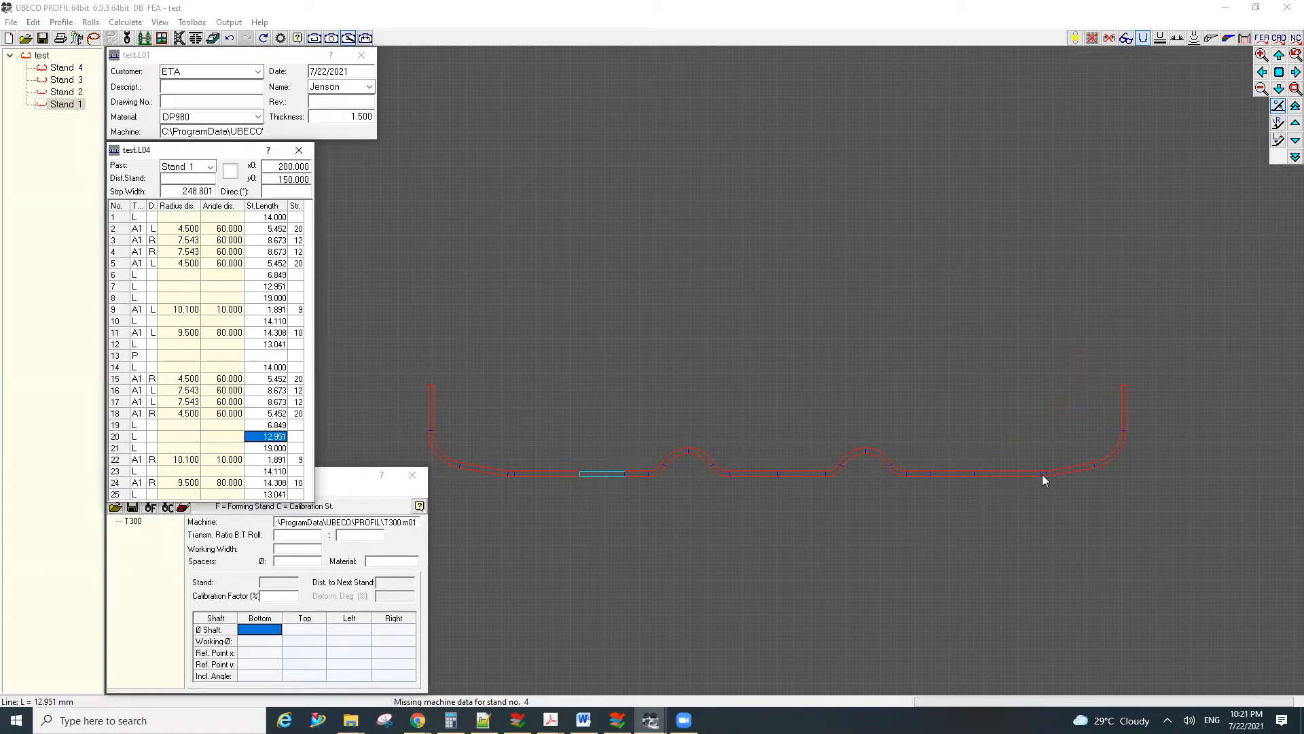
# Step: Append a pass based on the profile with flattened lower corners, copying machine data from the next stand
pyautogui.click(68, 23)
pyautogui.click(82, 197)
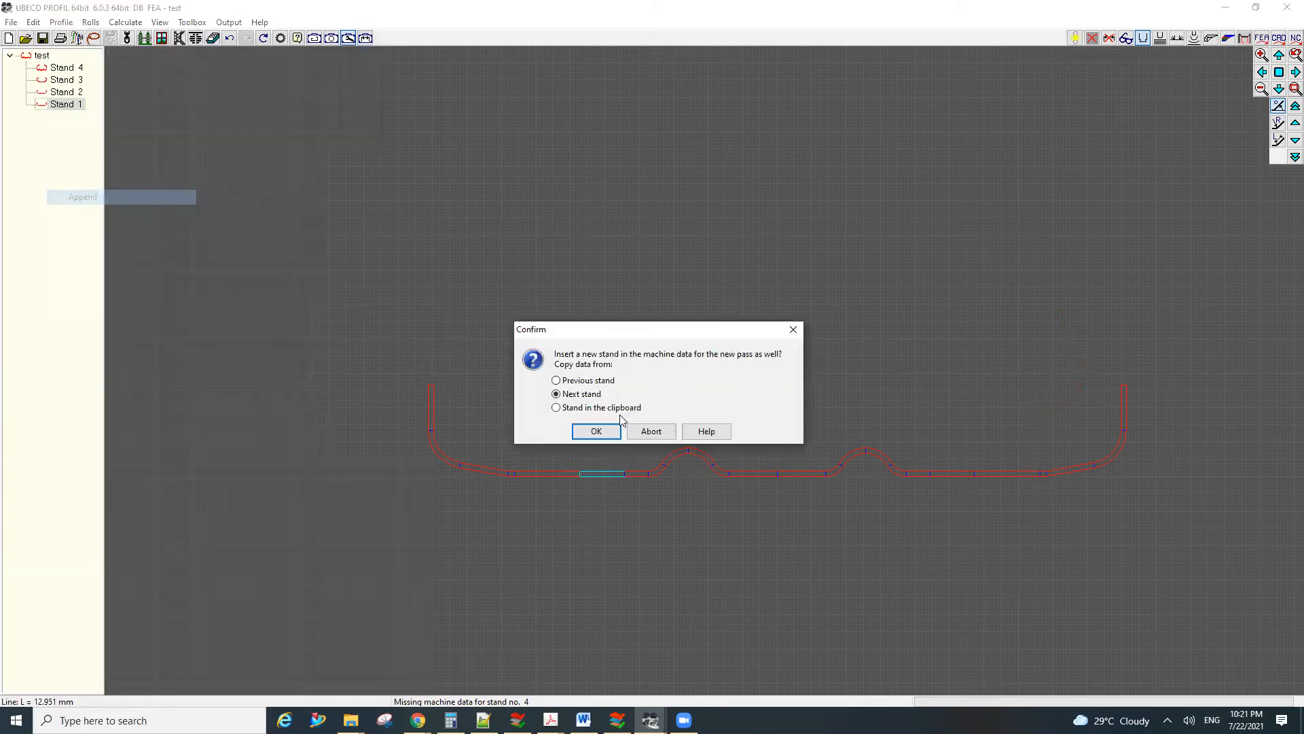
pyautogui.click(591, 429)
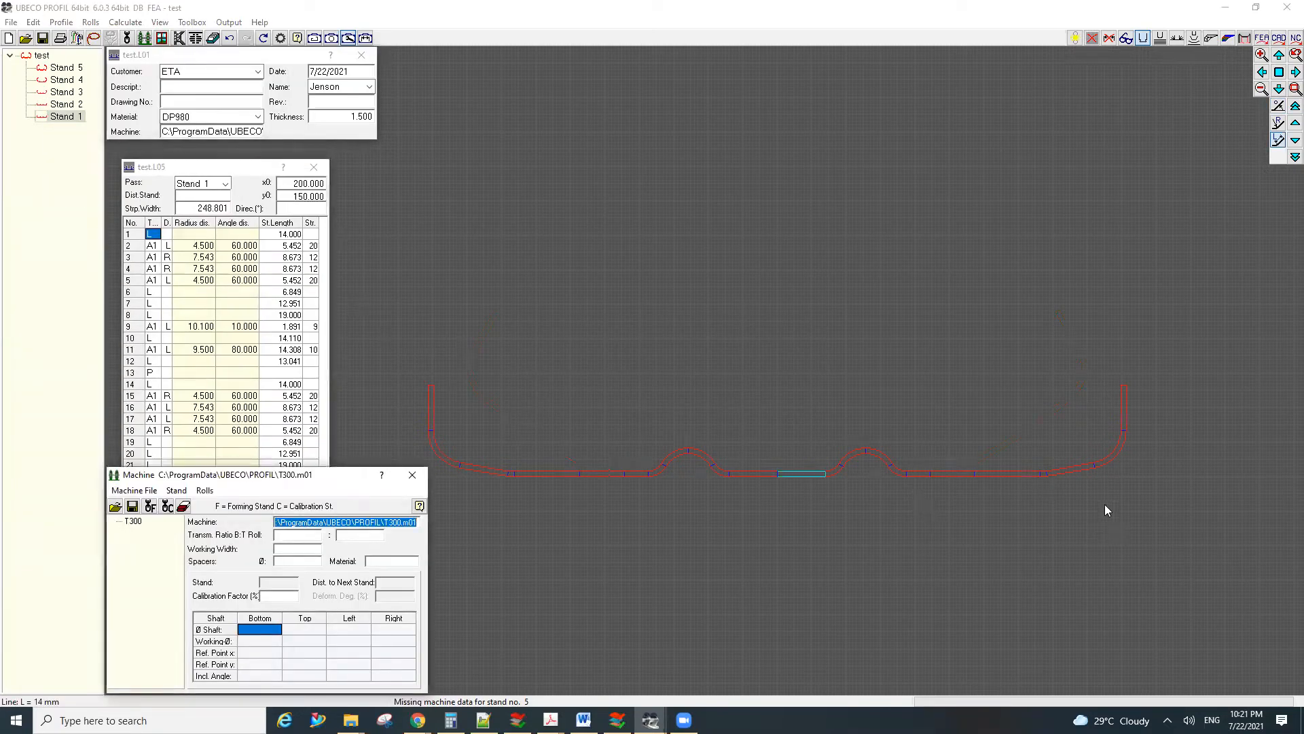
# Step: Straighten the two 10° arcs in Stand 1, elements 9 and 22, by clearing their angles
pyautogui.click(1045, 474)
pyautogui.click(241, 325)
pyautogui.press('Delete')
pyautogui.press('Return')
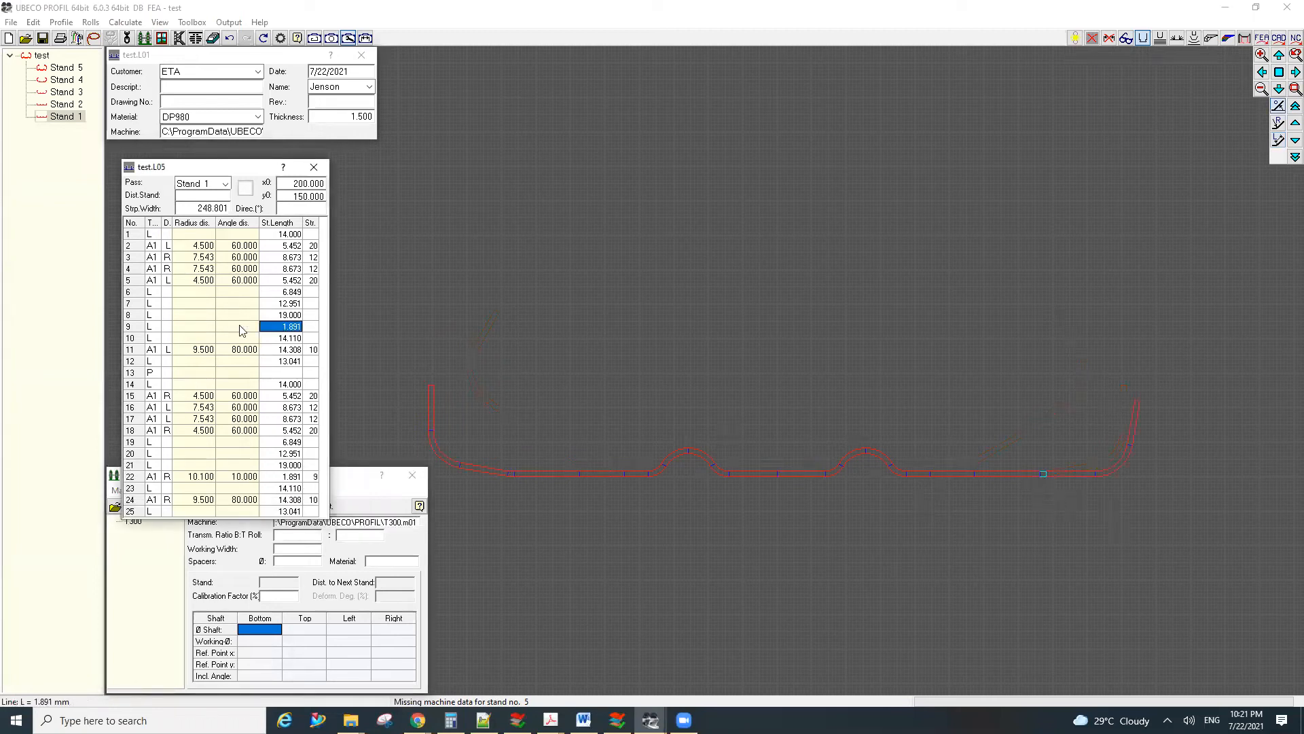
pyautogui.click(511, 474)
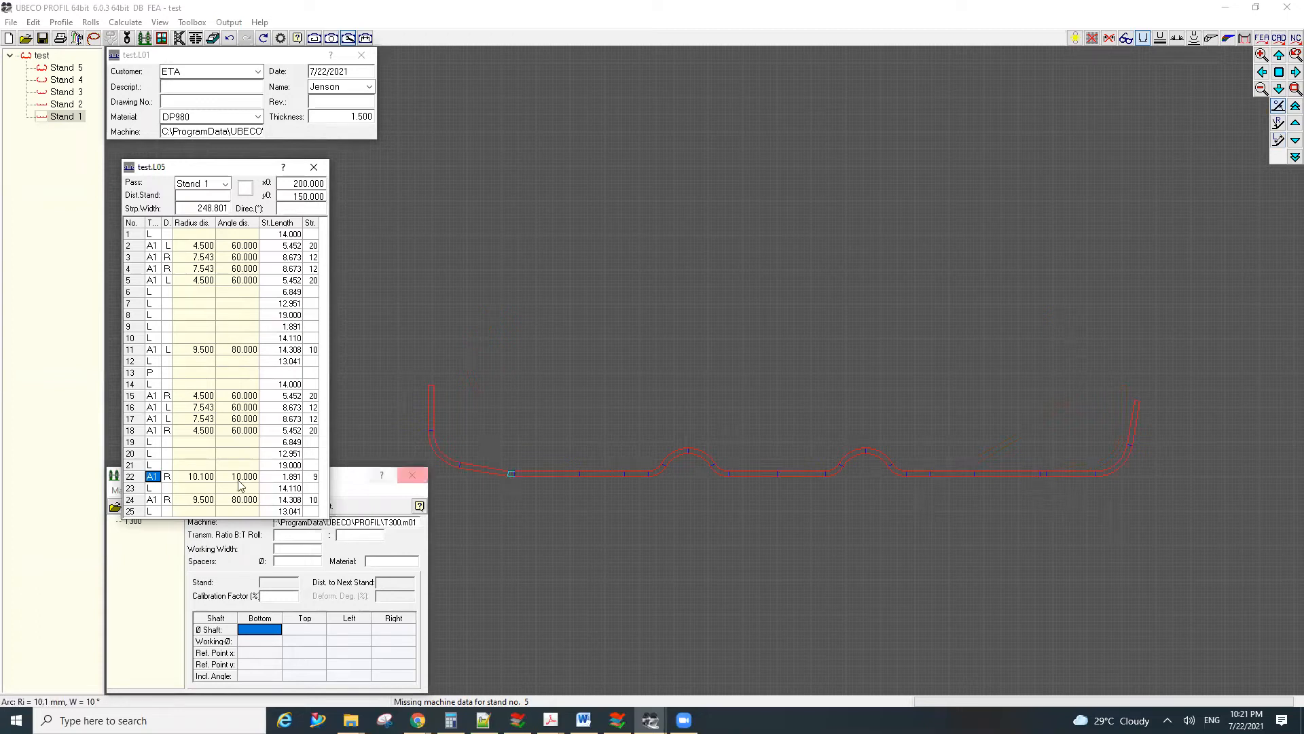
pyautogui.click(238, 476)
pyautogui.press('Delete')
pyautogui.press('Return')
# Step: Append a new pass based on the profile with the 10° arcs straightened
pyautogui.scroll(-1, 787, 476)
pyautogui.click(61, 22)
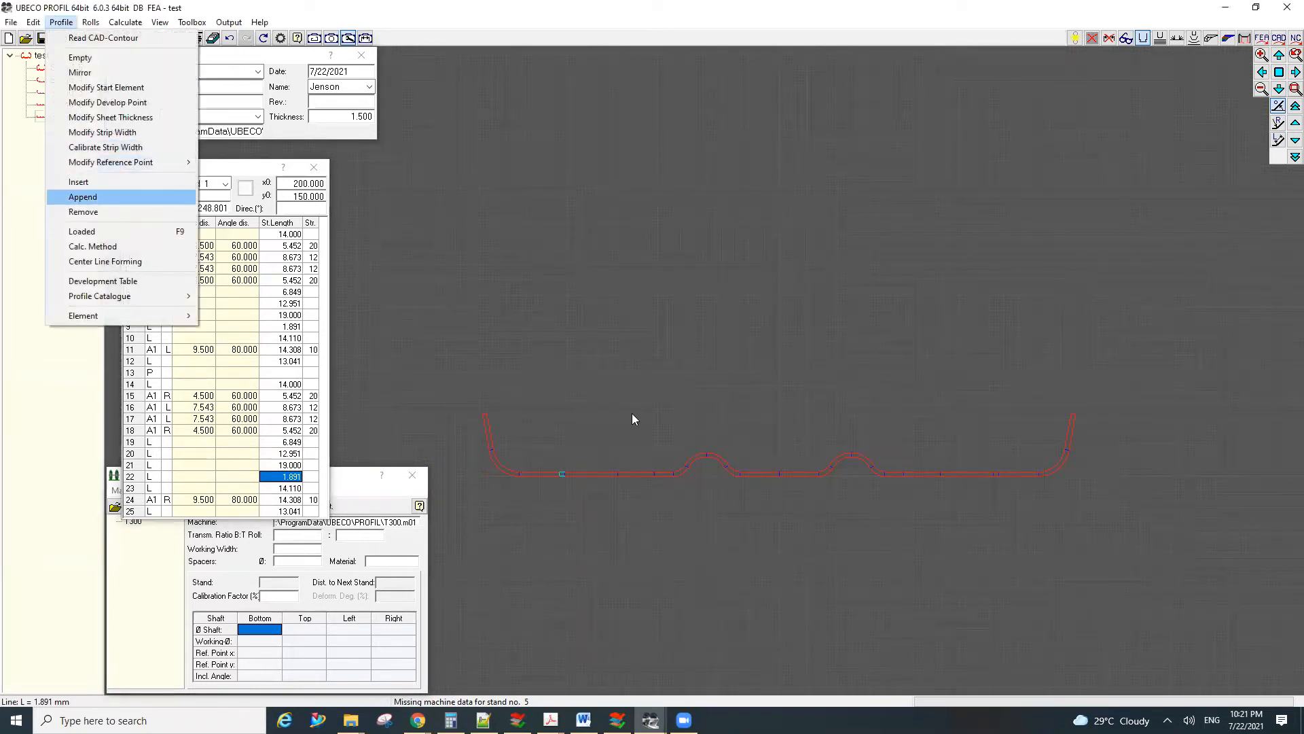
pyautogui.press('Return')
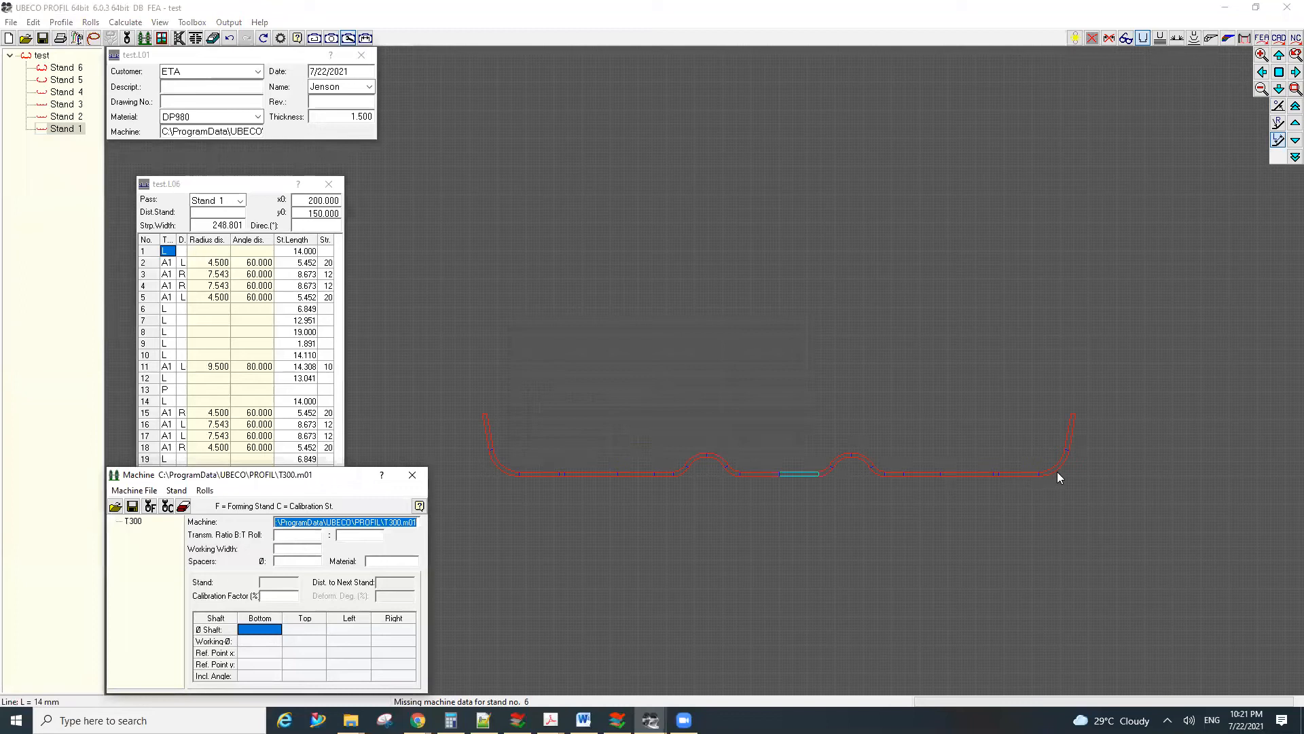
# Step: Set the angle of both 80° outer arcs in Stand 1, elements 11 and 24, to 50°
pyautogui.click(1064, 467)
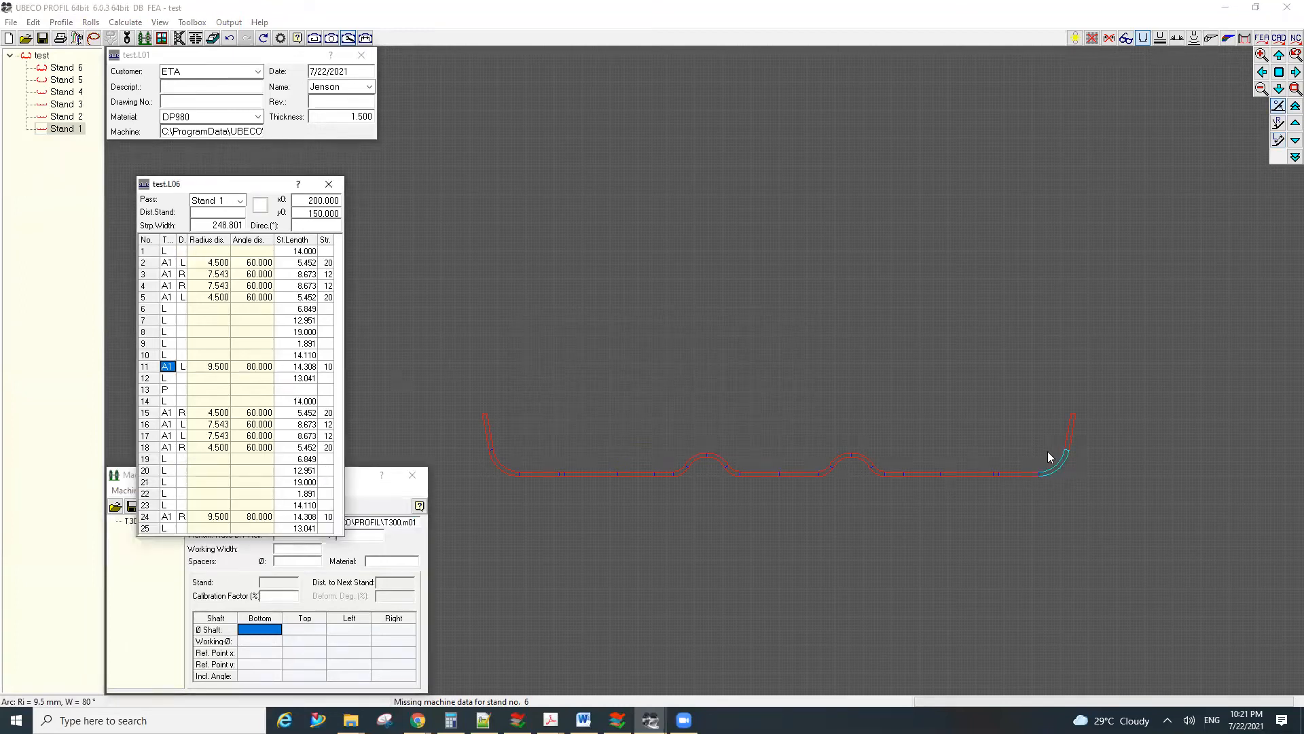
pyautogui.click(258, 367)
pyautogui.write('50')
pyautogui.press('Return')
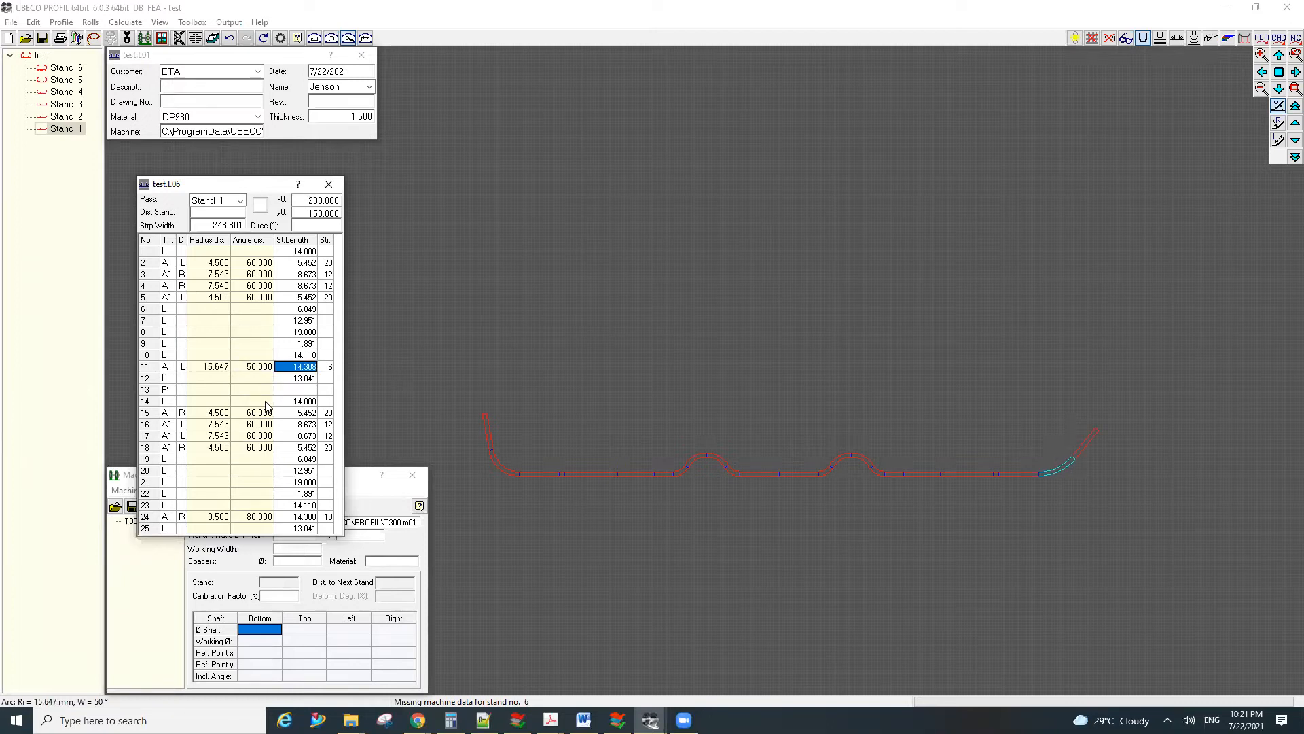
pyautogui.click(508, 471)
pyautogui.click(254, 519)
pyautogui.write('50')
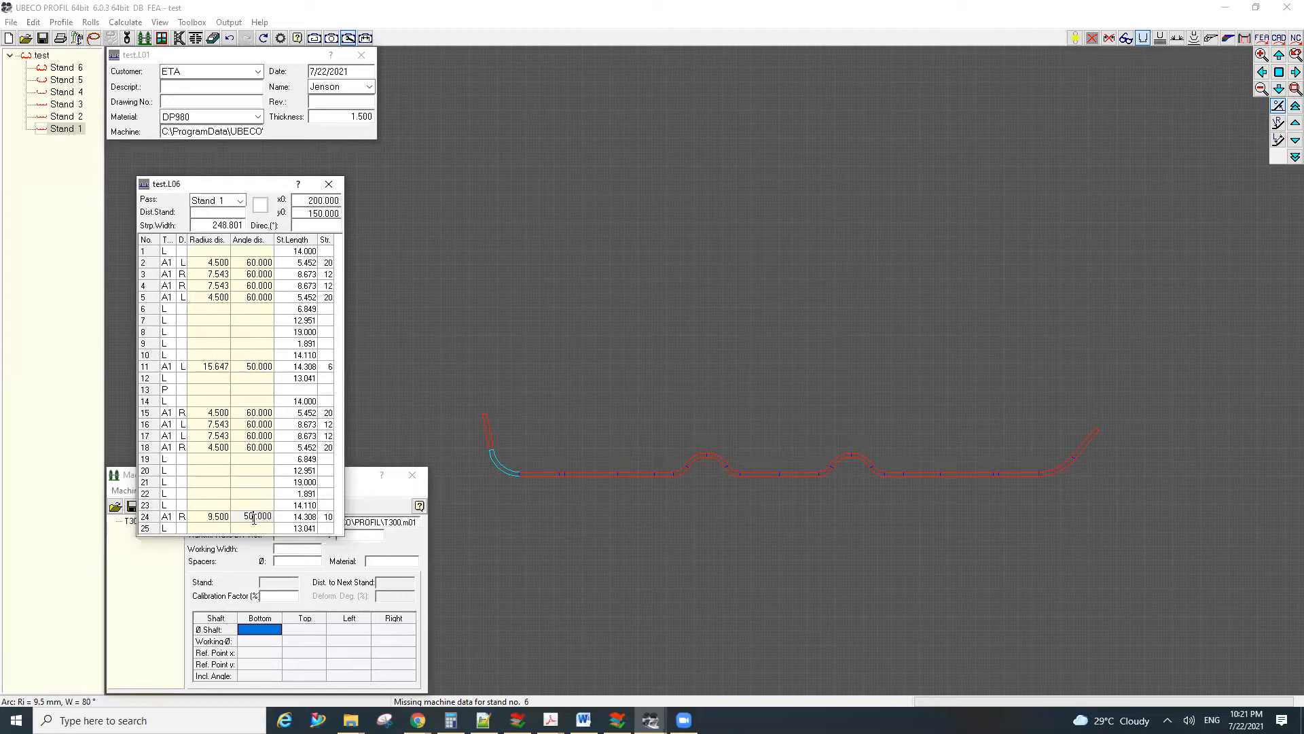
pyautogui.press('Return')
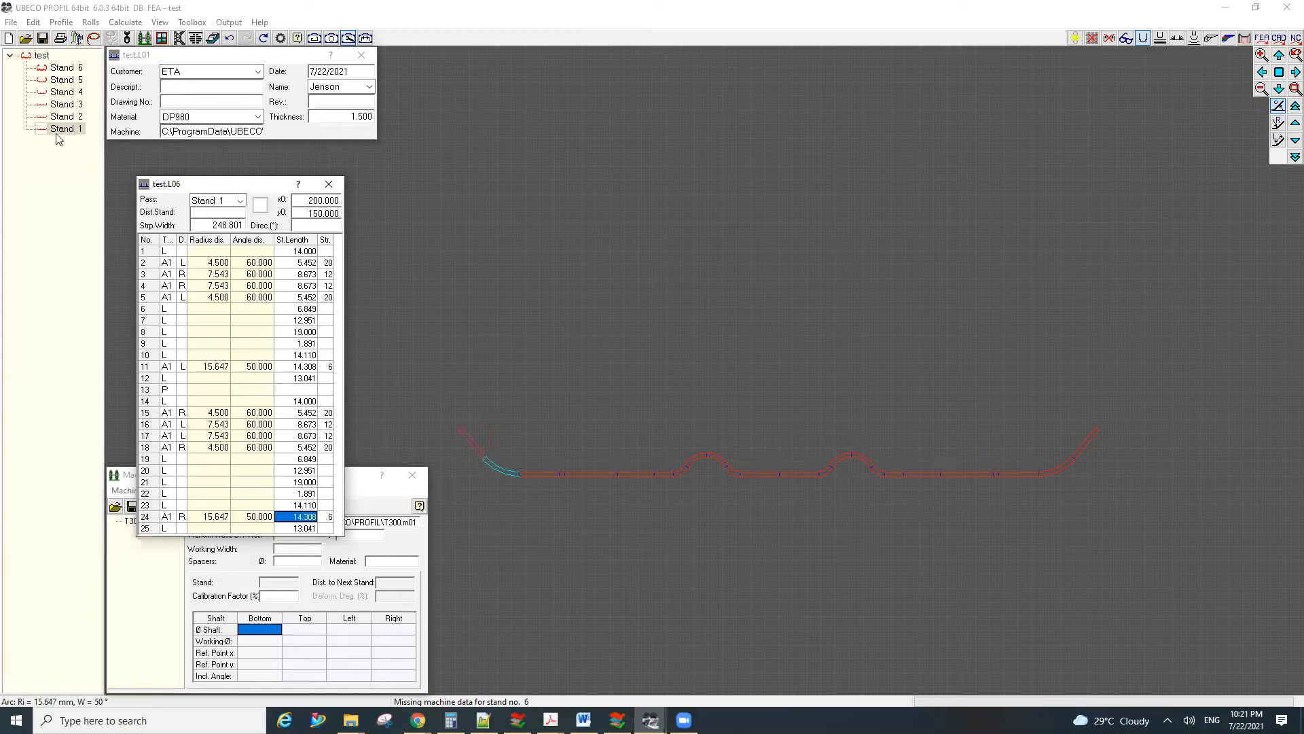
# Step: Append another pass based on the Stand 1 profile with the 50° outer arcs
pyautogui.click(61, 23)
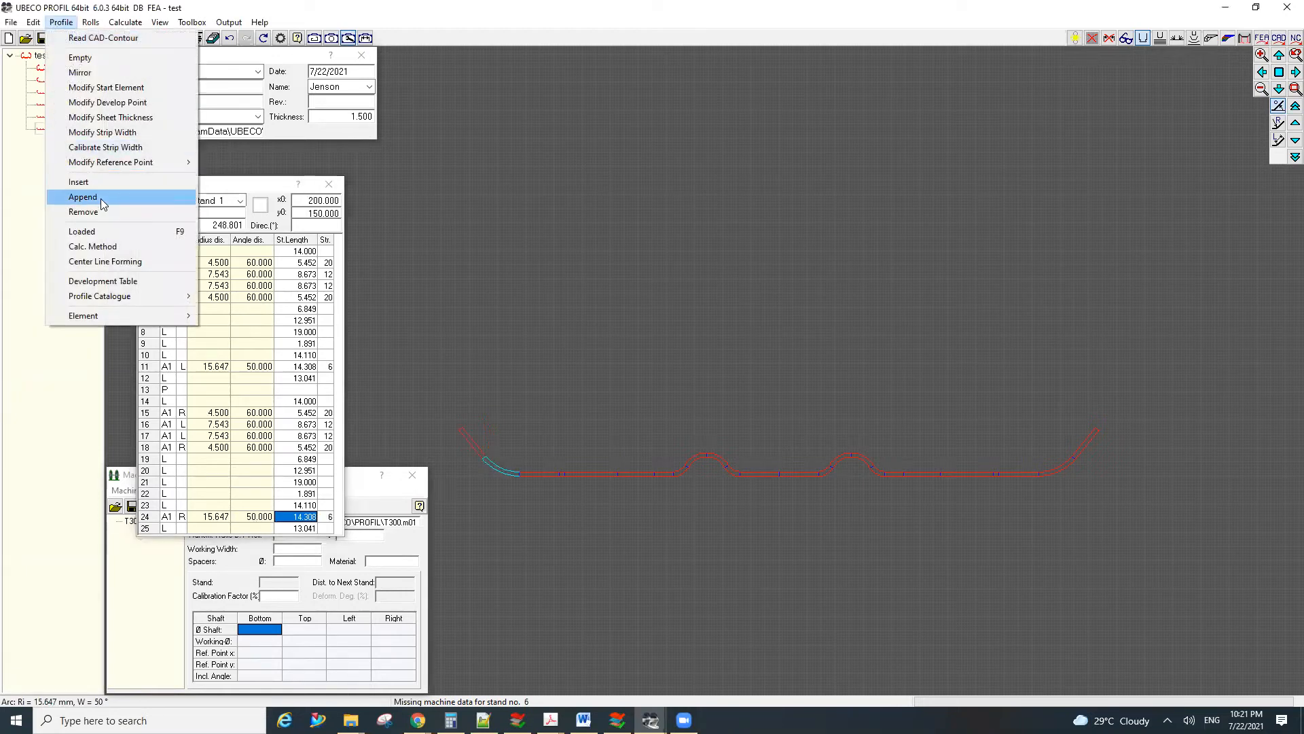
pyautogui.click(101, 197)
pyautogui.click(616, 433)
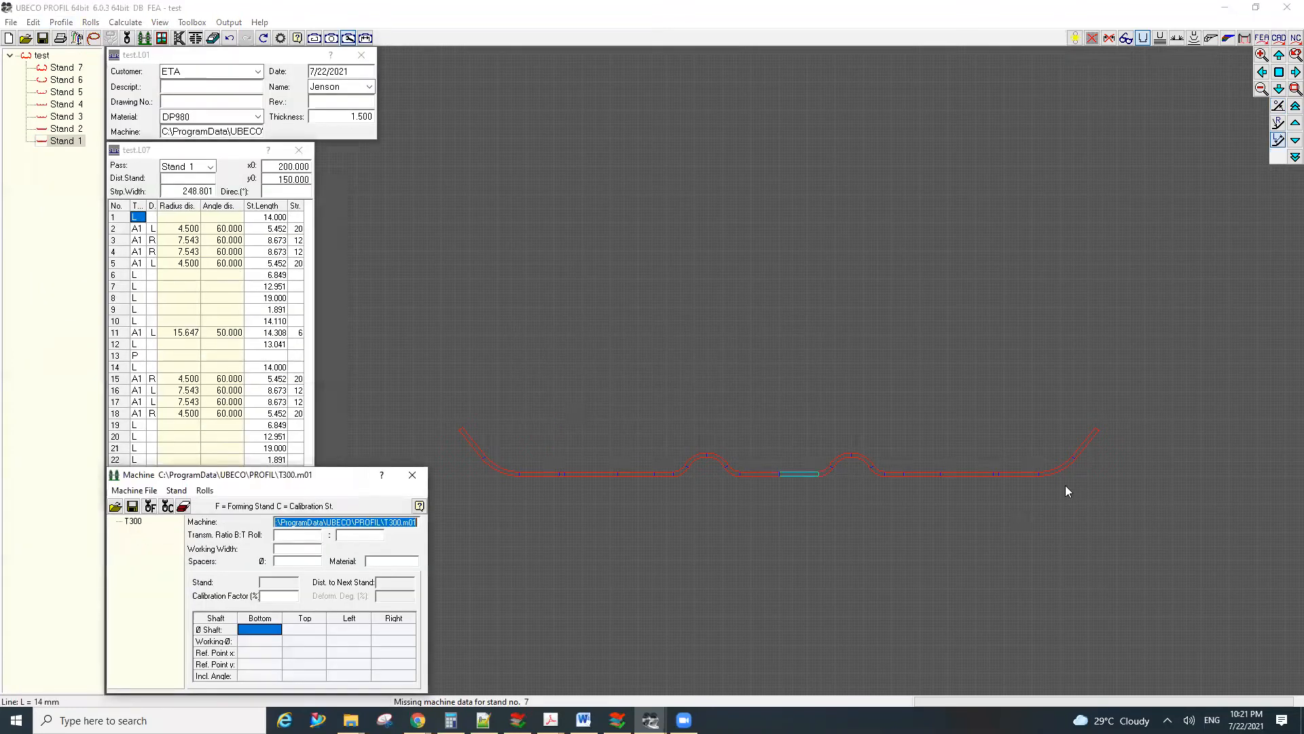
# Step: Set the angle of both outer arcs in Stand 1, elements 11 and 24, to 25°
pyautogui.click(1060, 467)
pyautogui.click(225, 333)
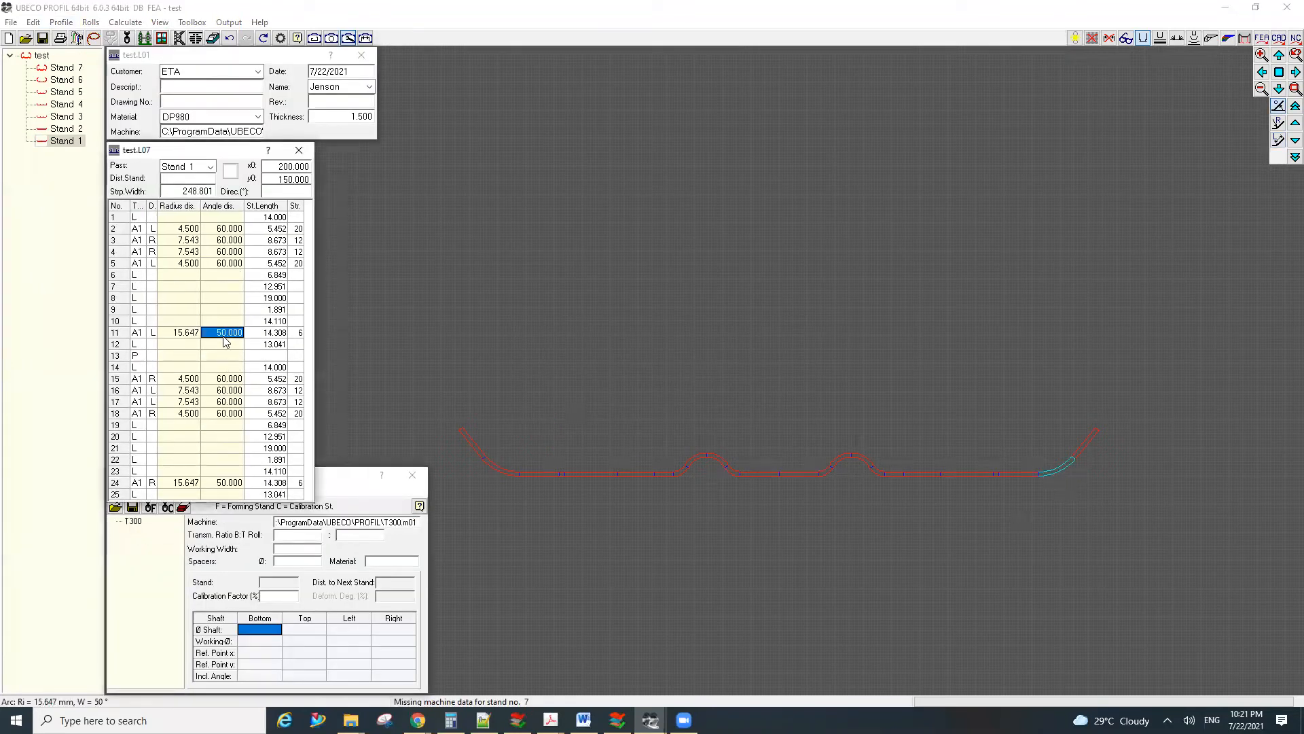
pyautogui.write('25')
pyautogui.press('Return')
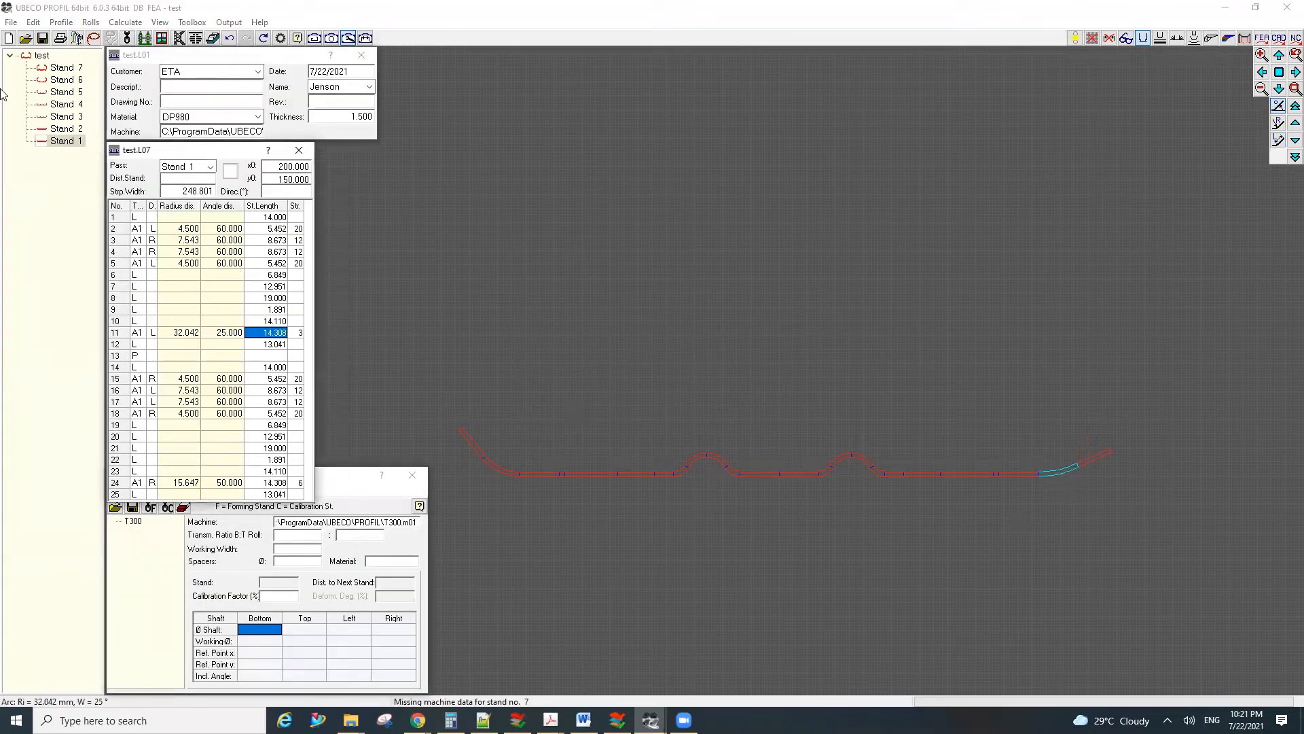
pyautogui.click(508, 470)
pyautogui.click(226, 482)
pyautogui.click(225, 482)
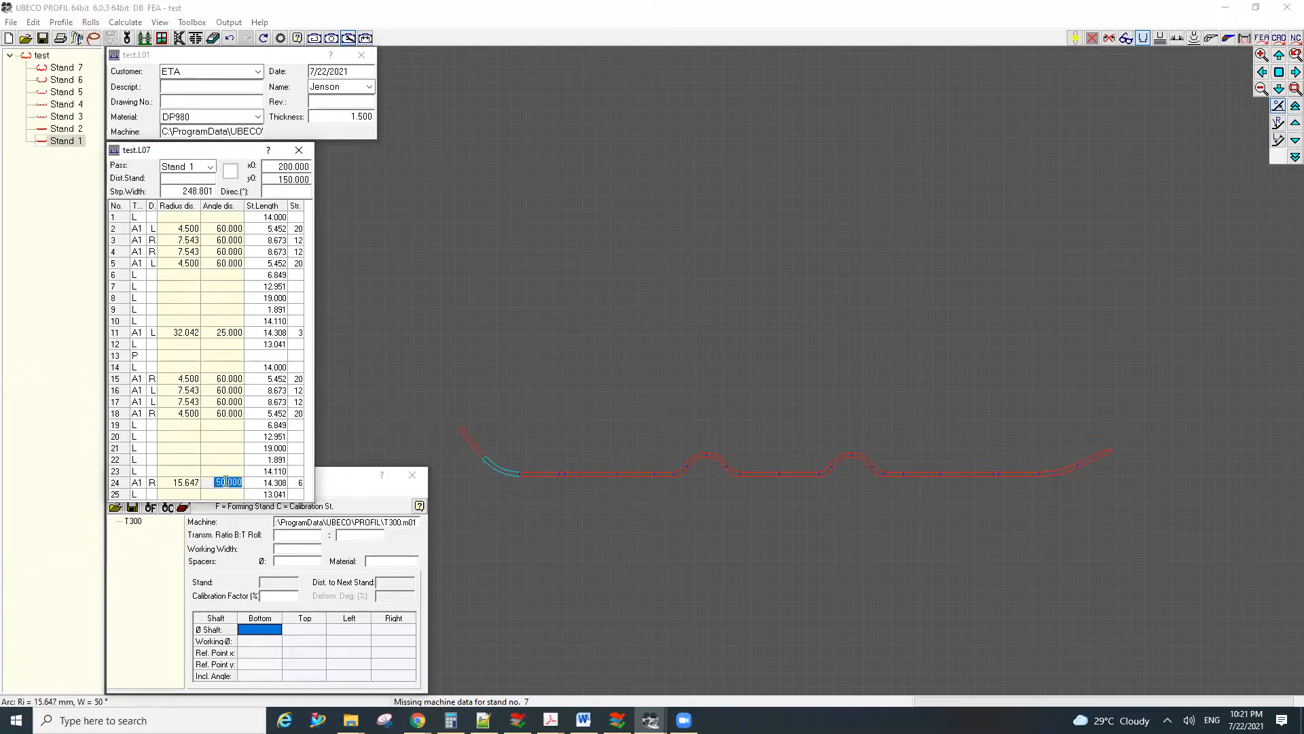
pyautogui.write('25')
pyautogui.press('Return')
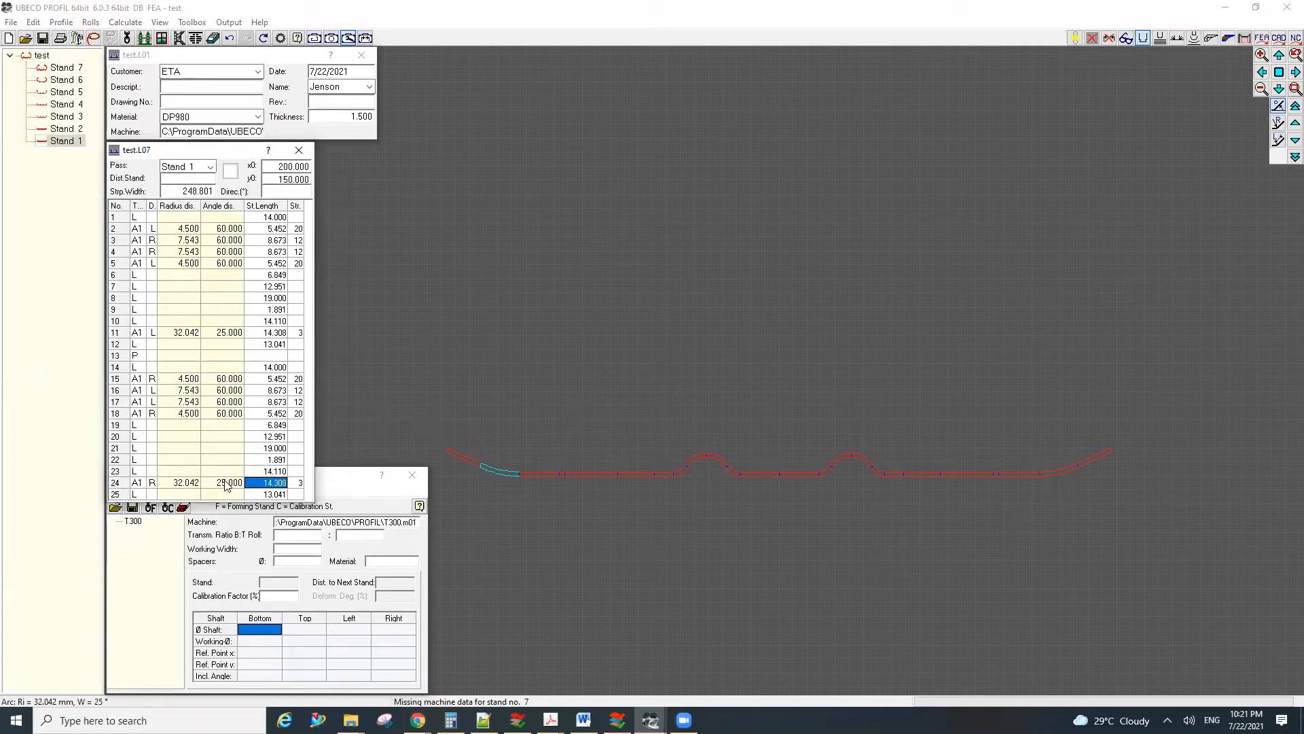
# Step: Append another pass based on the Stand 1 profile with the 25° outer arcs
pyautogui.click(61, 23)
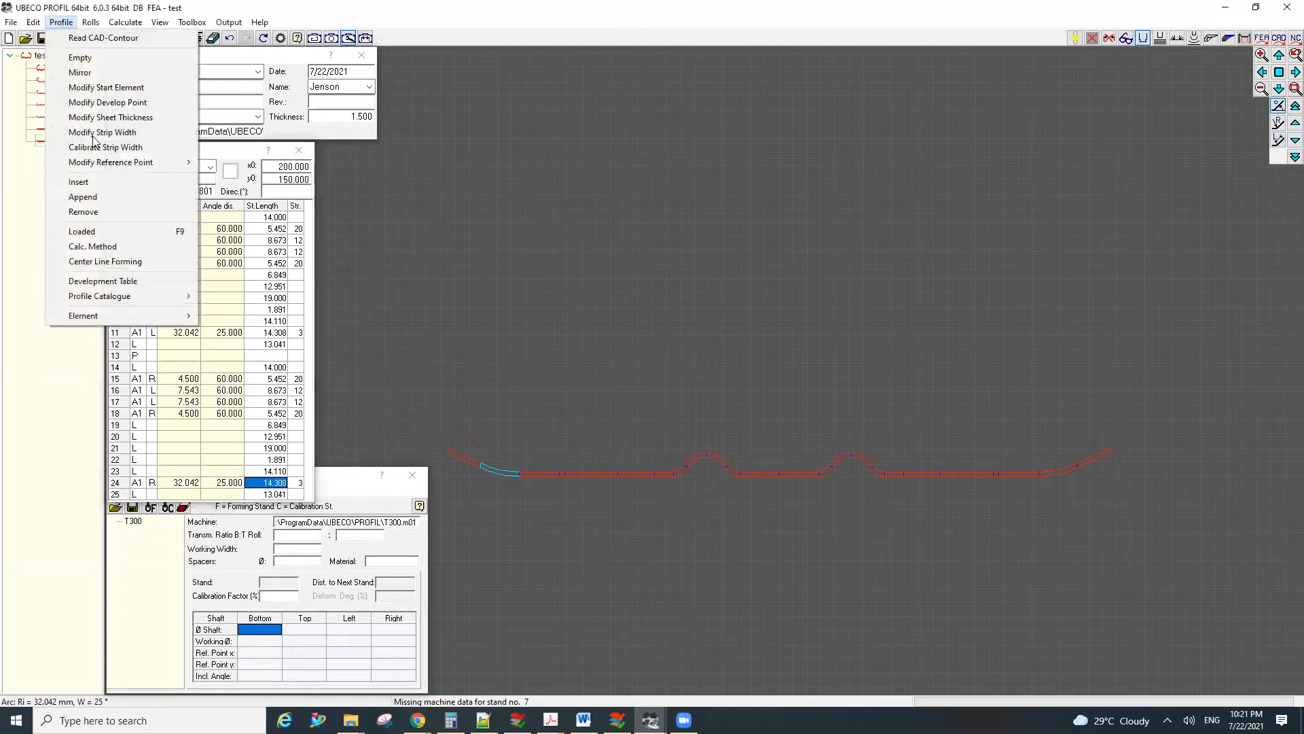
pyautogui.click(118, 198)
pyautogui.click(612, 428)
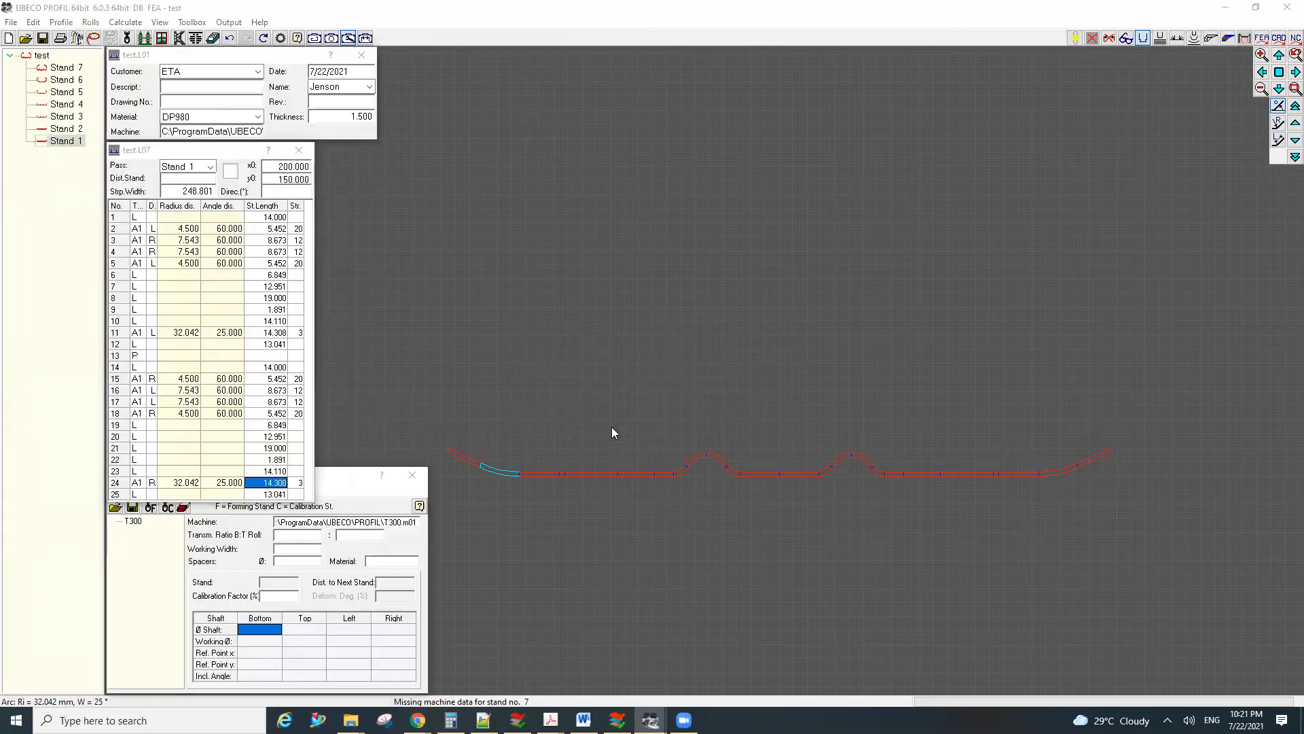
# Step: Flatten both outer arcs in Stand 1, elements 11 and 24, by clearing their angles
pyautogui.click(1057, 474)
pyautogui.click(244, 349)
pyautogui.press('Delete')
pyautogui.press('Return')
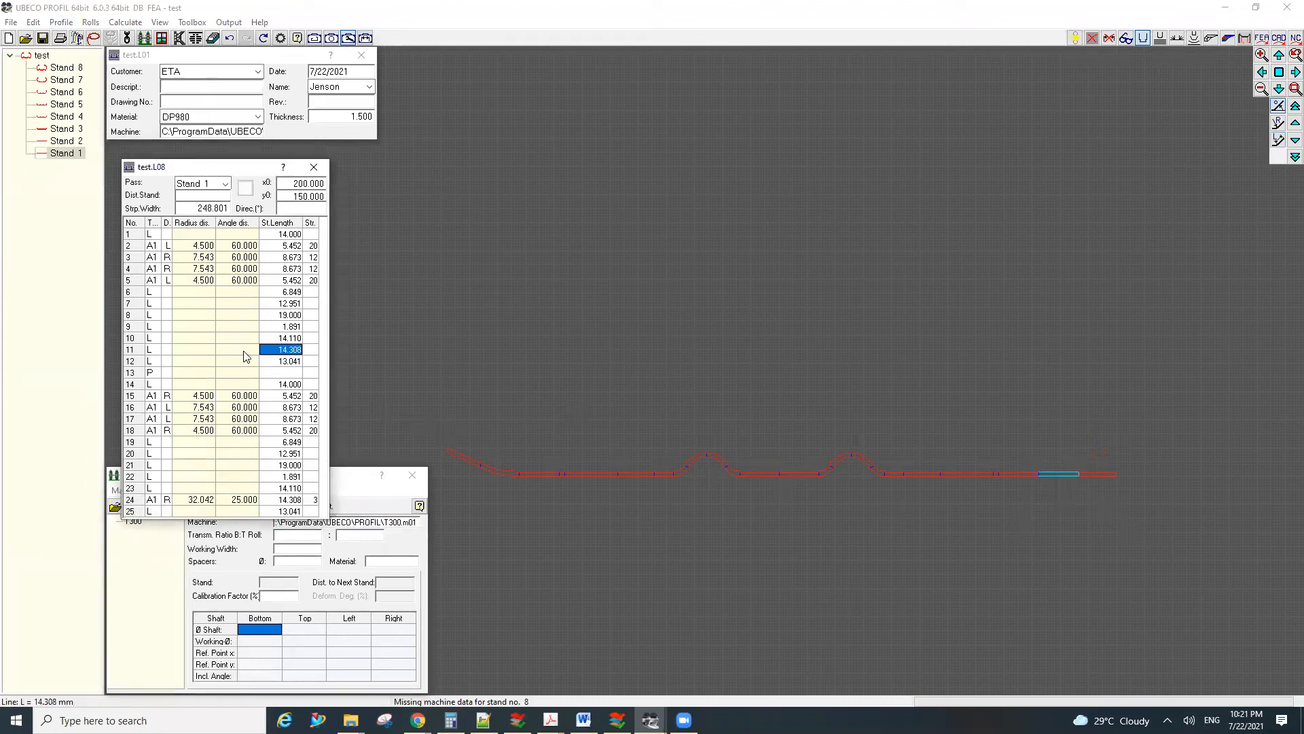
pyautogui.click(499, 475)
pyautogui.click(228, 501)
pyautogui.press('Delete')
pyautogui.press('Return')
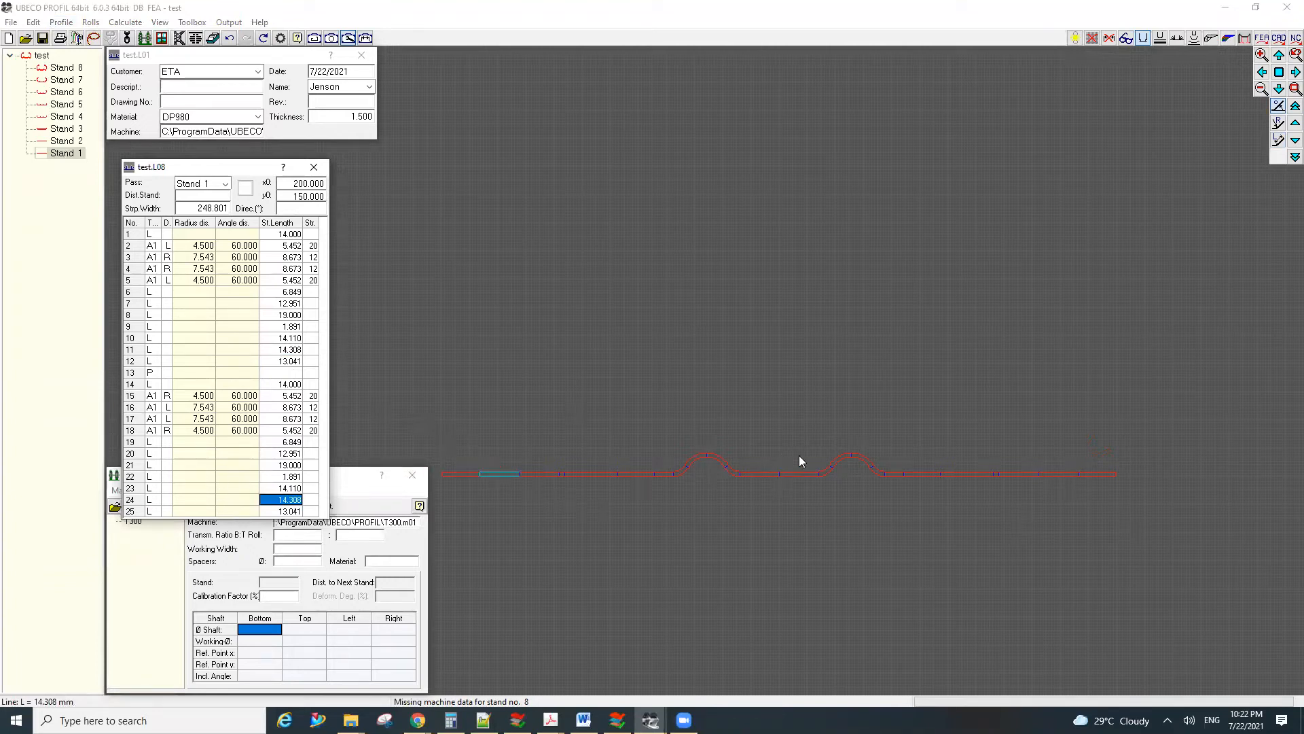
# Step: Append a new pass based on the Stand 1 profile in which only the two central beads remain bent
pyautogui.click(59, 25)
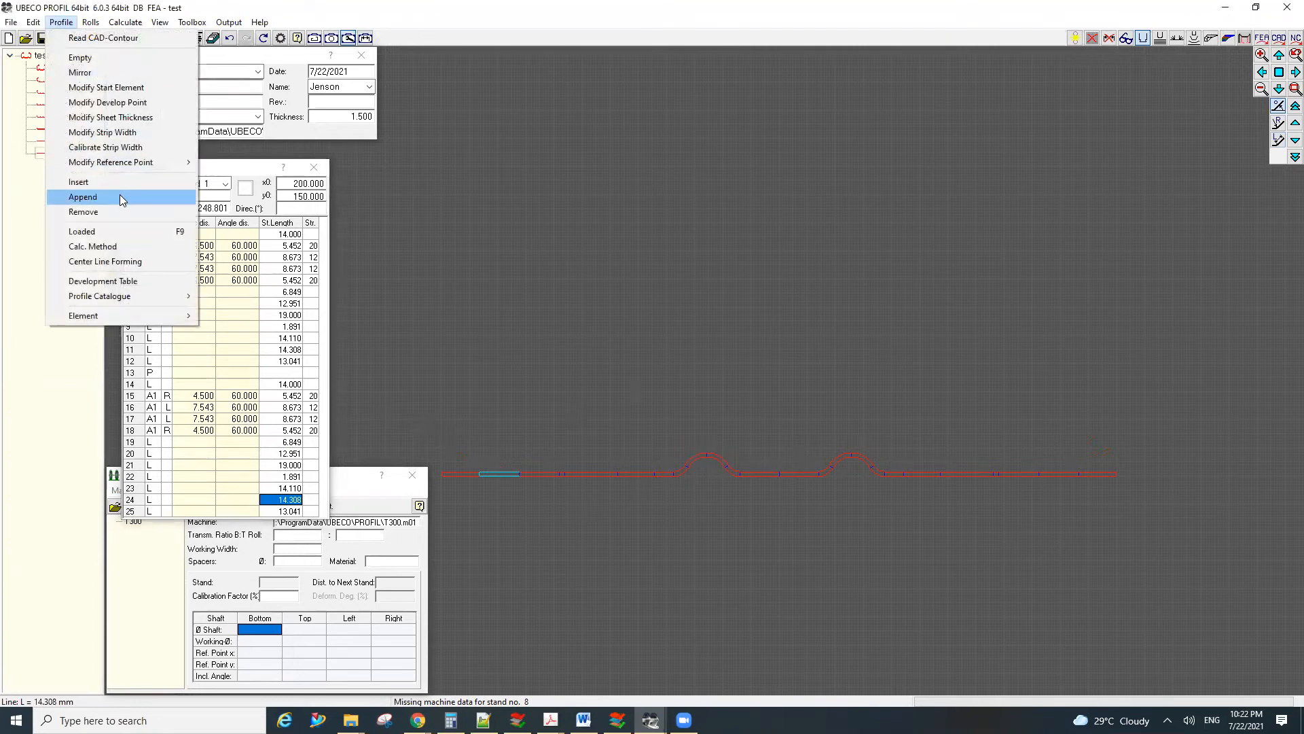
pyautogui.press('Return')
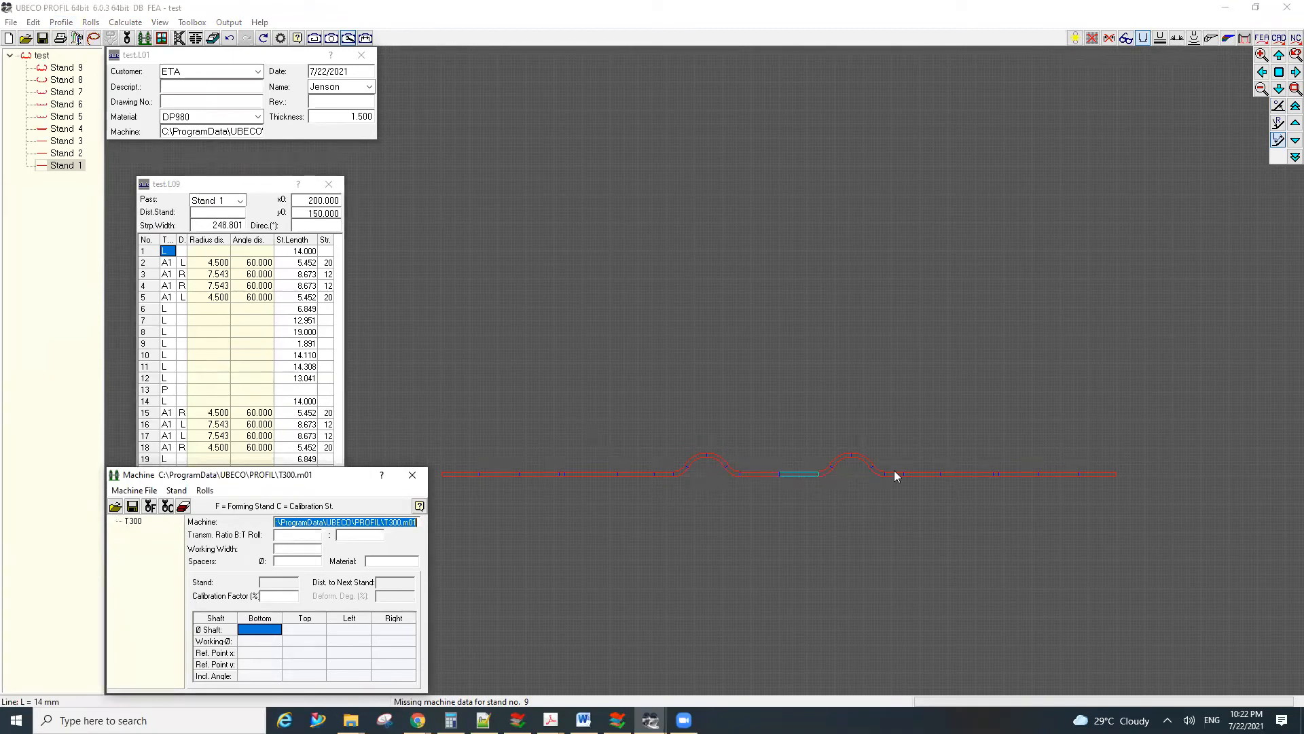
# Step: Flatten arcs 18 and 17 of the left central bead in Stand 1 by clearing their angles
pyautogui.click(682, 469)
pyautogui.doubleClick(251, 447)
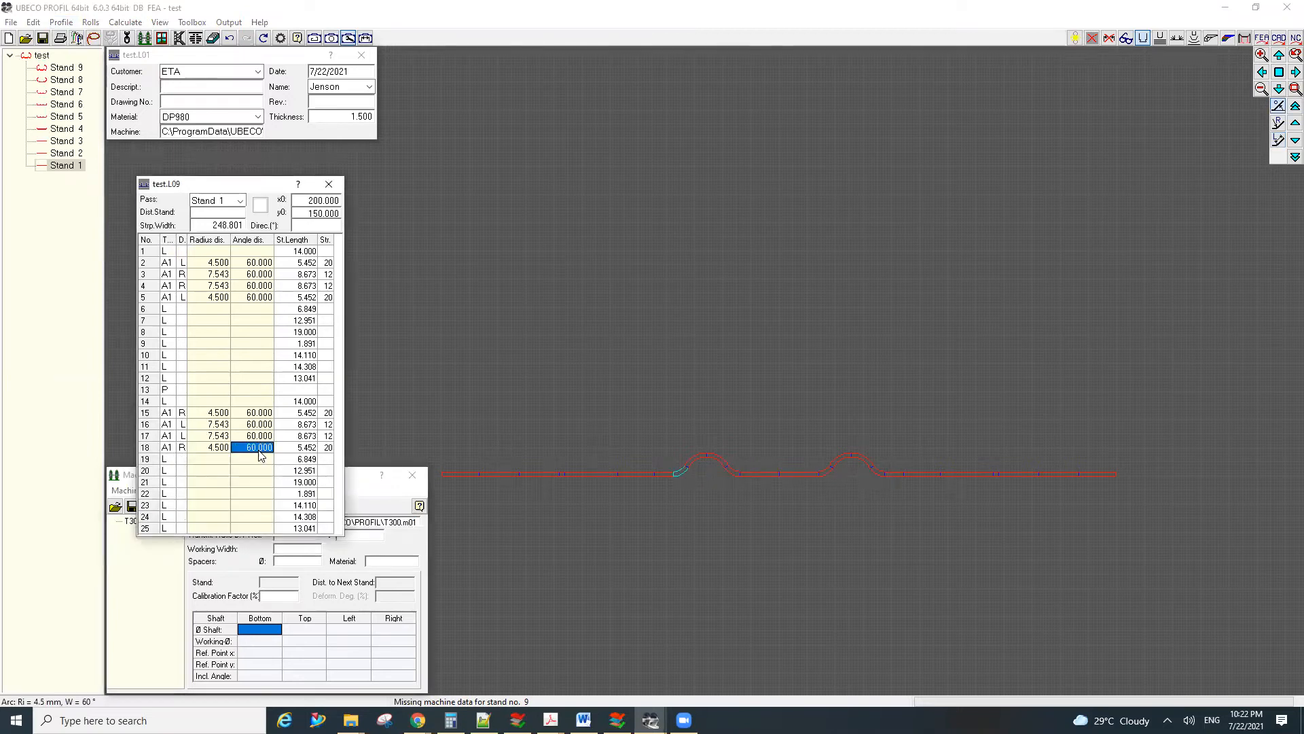
pyautogui.press('Delete')
pyautogui.press('Tab')
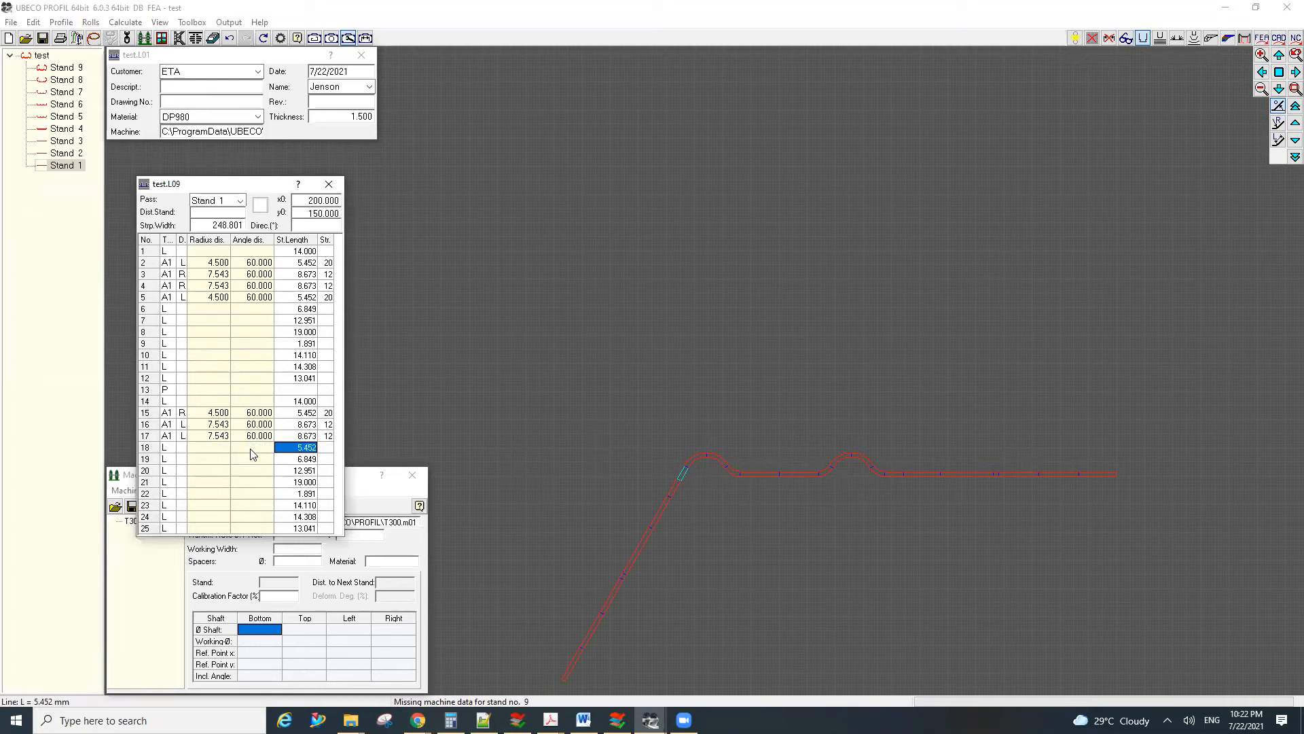
pyautogui.click(699, 459)
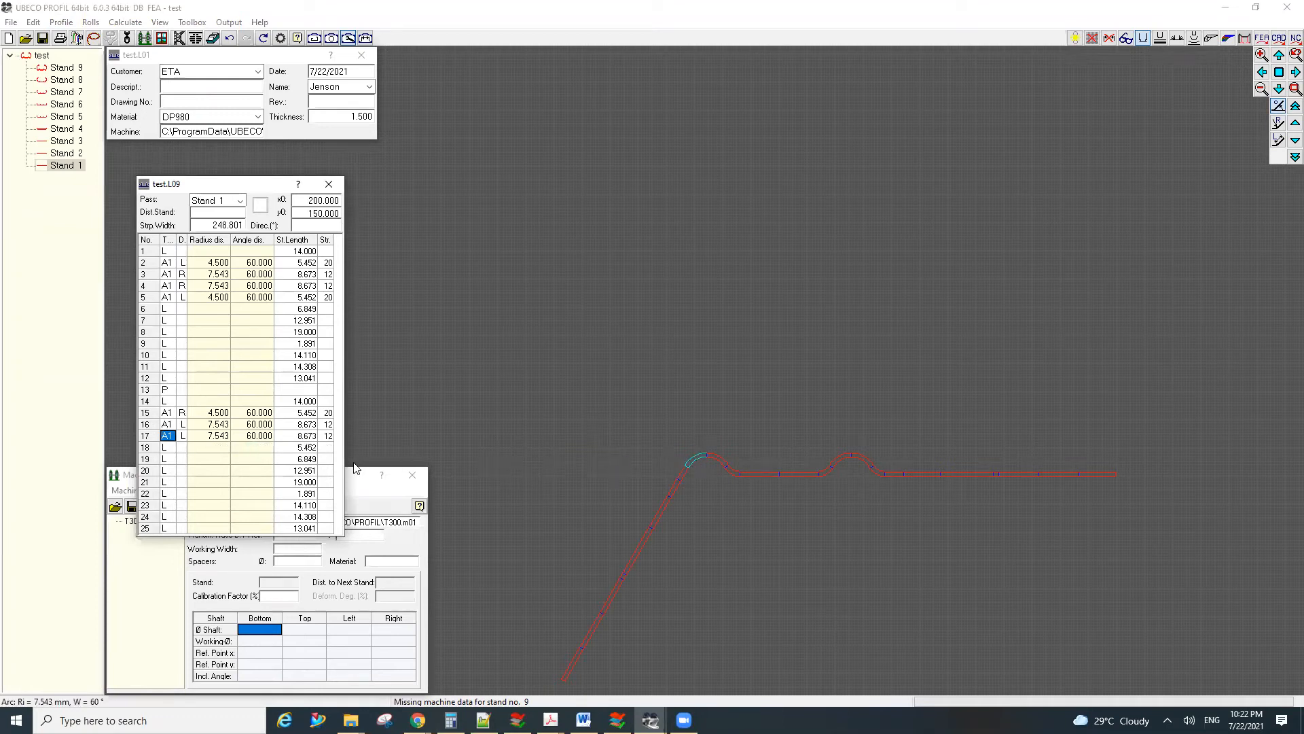
pyautogui.click(258, 437)
pyautogui.press('Delete')
pyautogui.press('Tab')
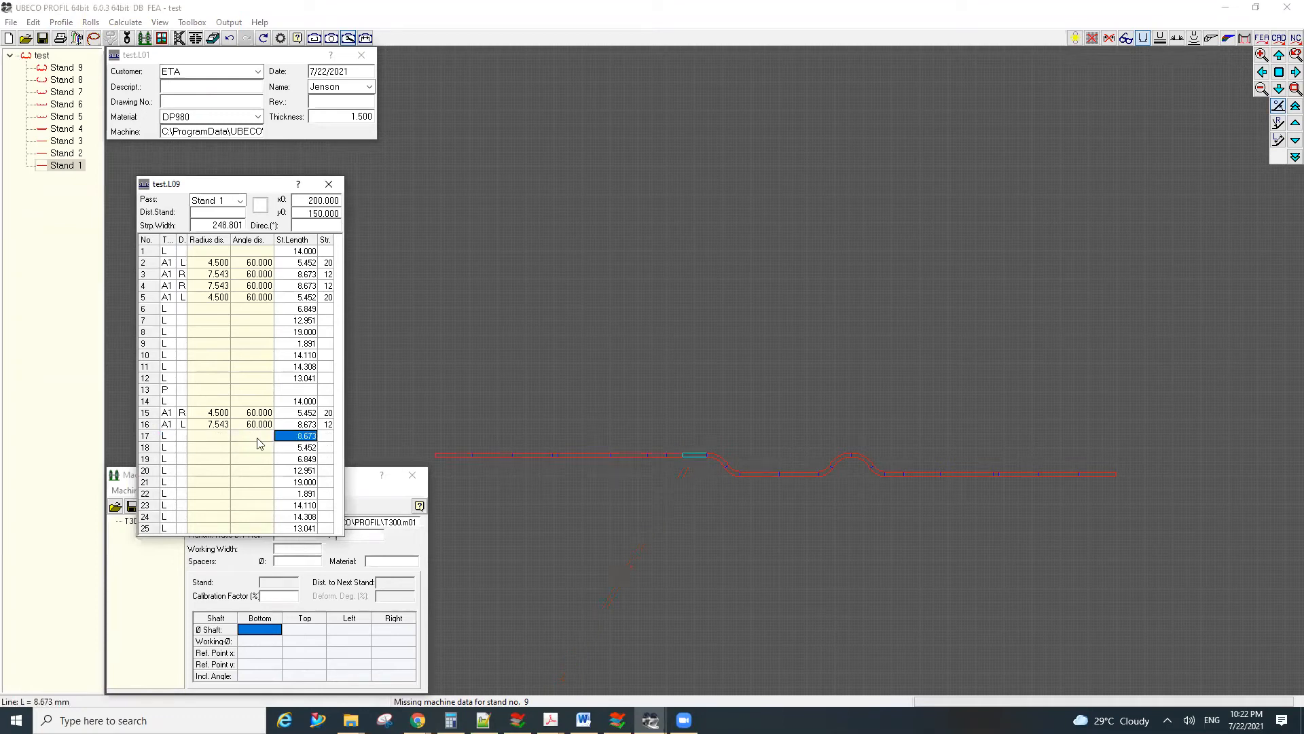
# Step: Flatten the remaining left bead arcs in Stand 1, elements 16 and 15, by clearing their angles
pyautogui.click(720, 460)
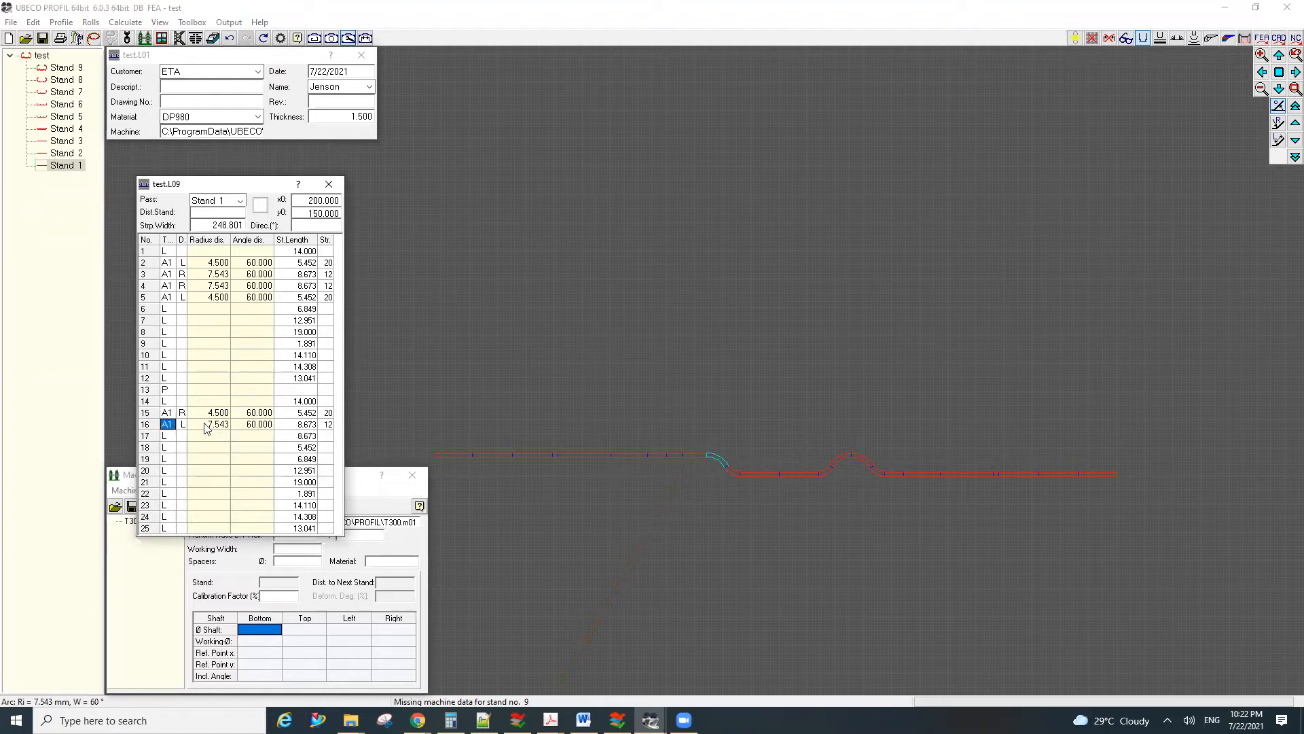
pyautogui.doubleClick(252, 425)
pyautogui.press('Delete')
pyautogui.press('Tab')
pyautogui.click(736, 475)
pyautogui.doubleClick(258, 412)
pyautogui.click(260, 414)
pyautogui.press('Tab')
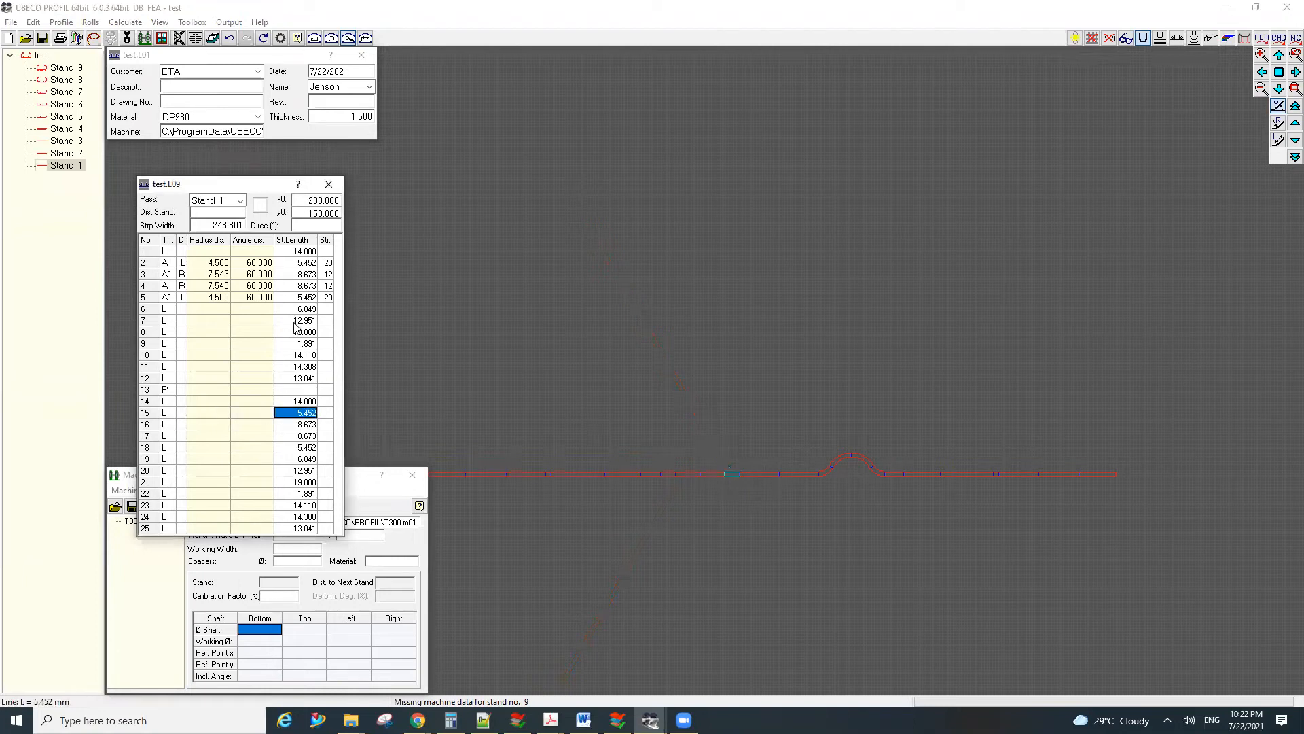
# Step: Flatten the right central bead in Stand 1 by clearing the angles of elements 2, 3, 4 and 5
pyautogui.doubleClick(258, 263)
pyautogui.press('Delete')
pyautogui.press('Tab')
pyautogui.doubleClick(256, 273)
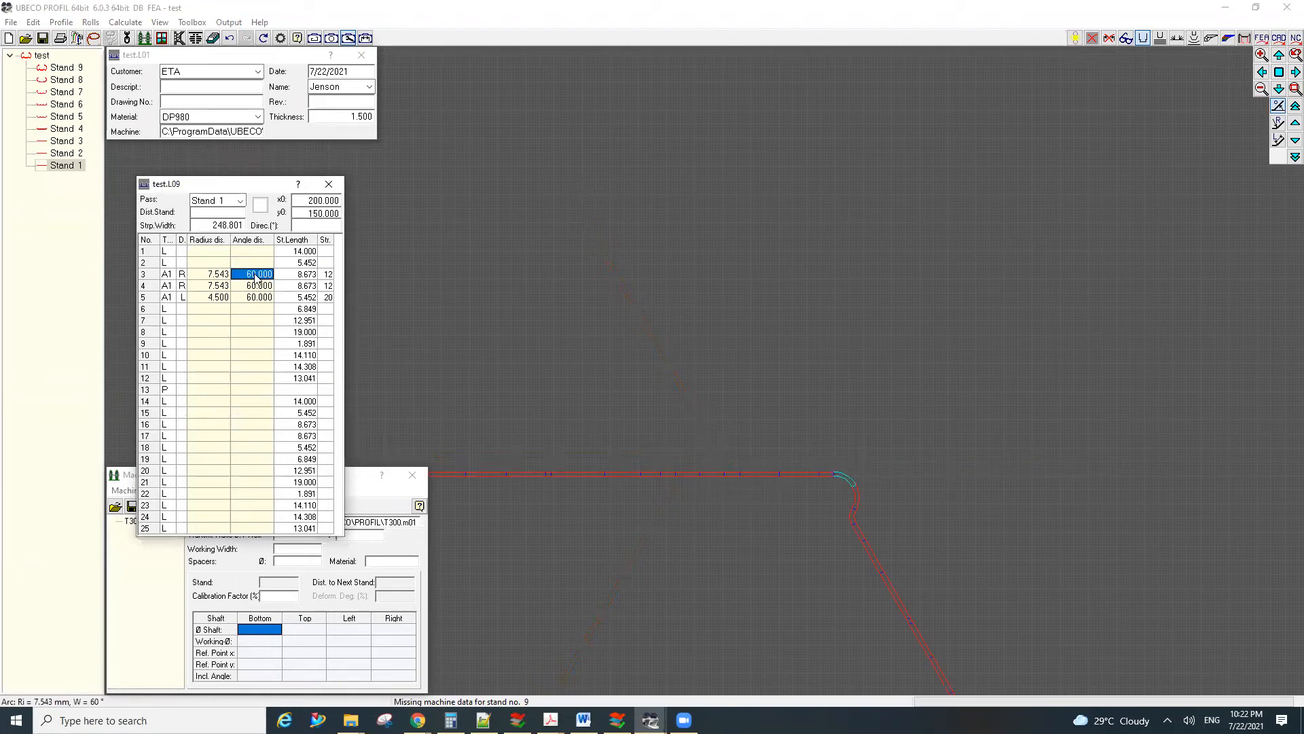
pyautogui.press('Delete')
pyautogui.press('Tab')
pyautogui.doubleClick(253, 284)
pyautogui.press('Delete')
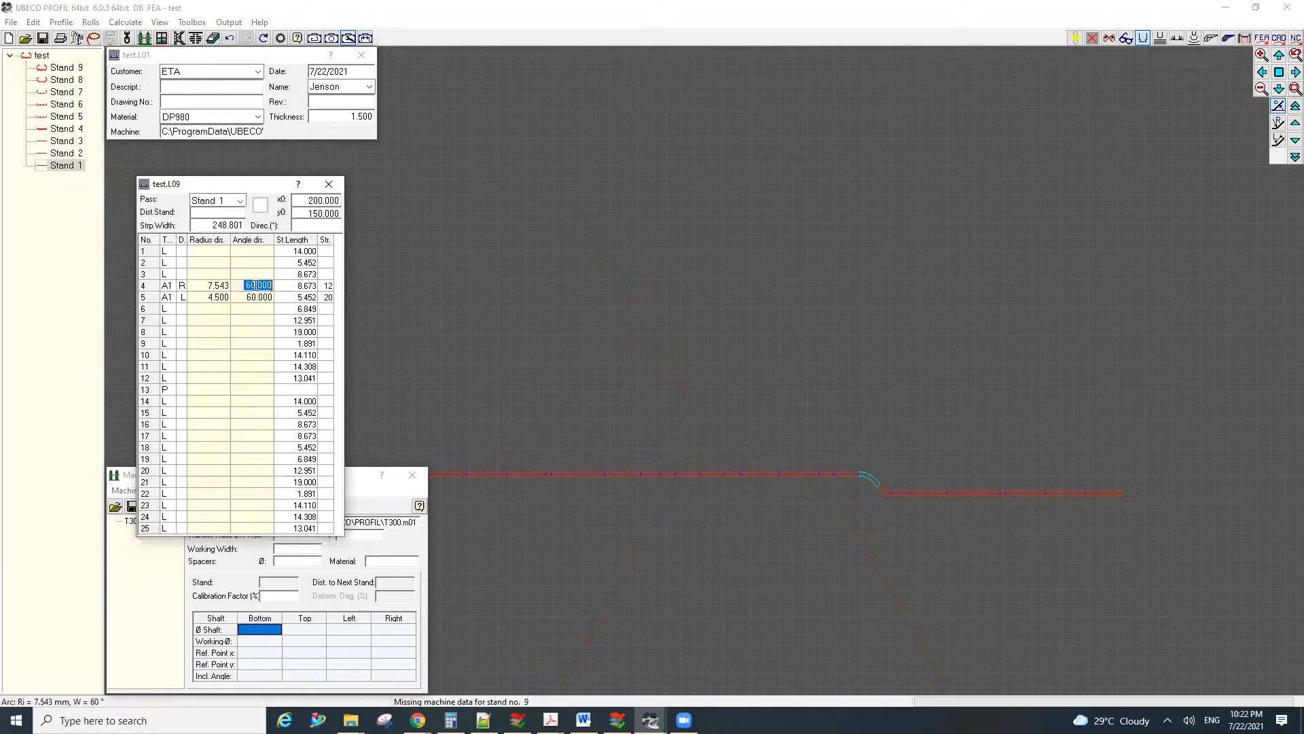
pyautogui.press('Tab')
pyautogui.doubleClick(258, 298)
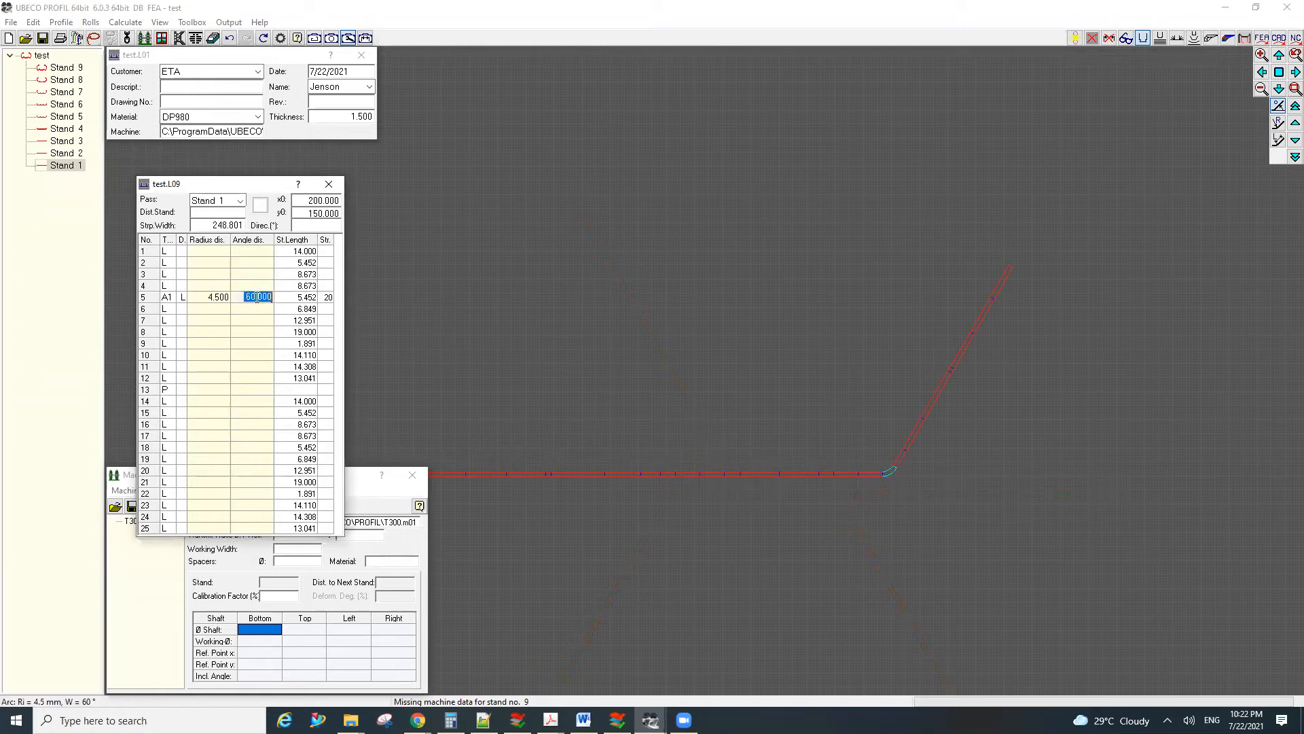
pyautogui.press('Delete')
pyautogui.press('Tab')
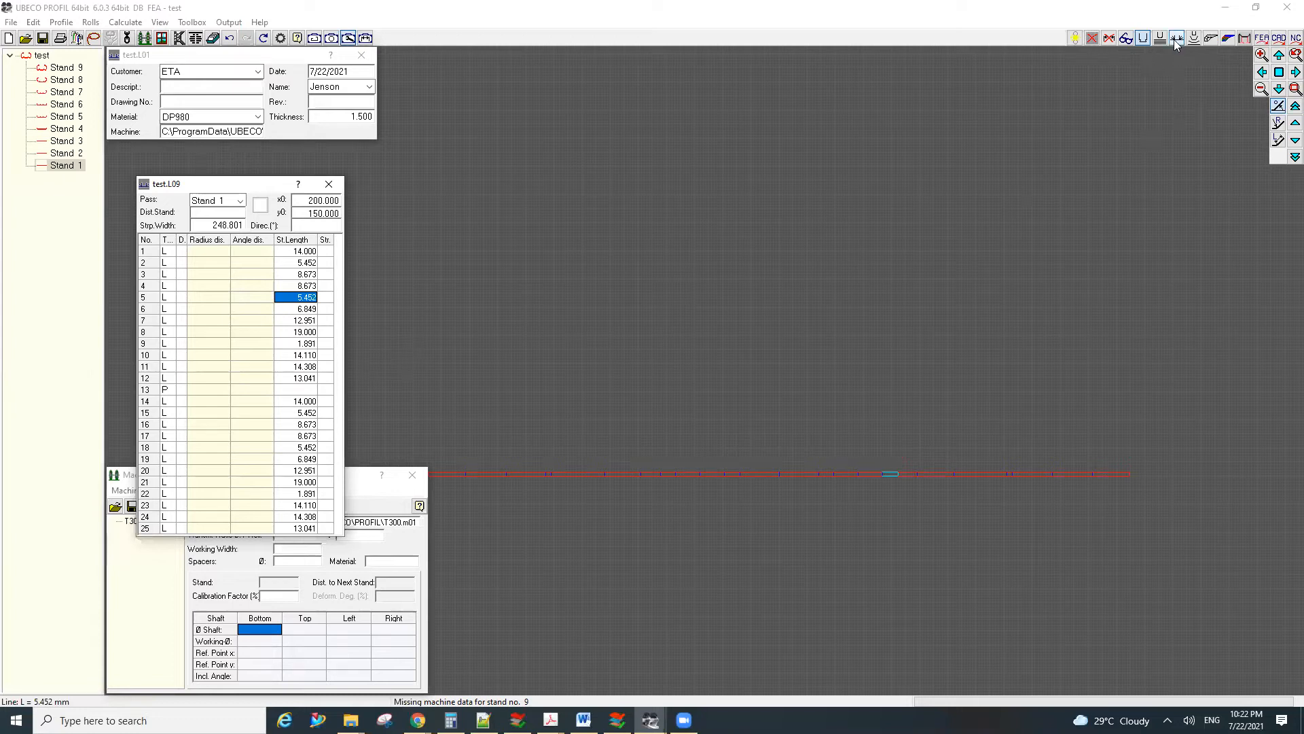
# Step: Show all passes one below another, check the stress related to the yield stress, and open the Stand 9 profile
pyautogui.click(1194, 38)
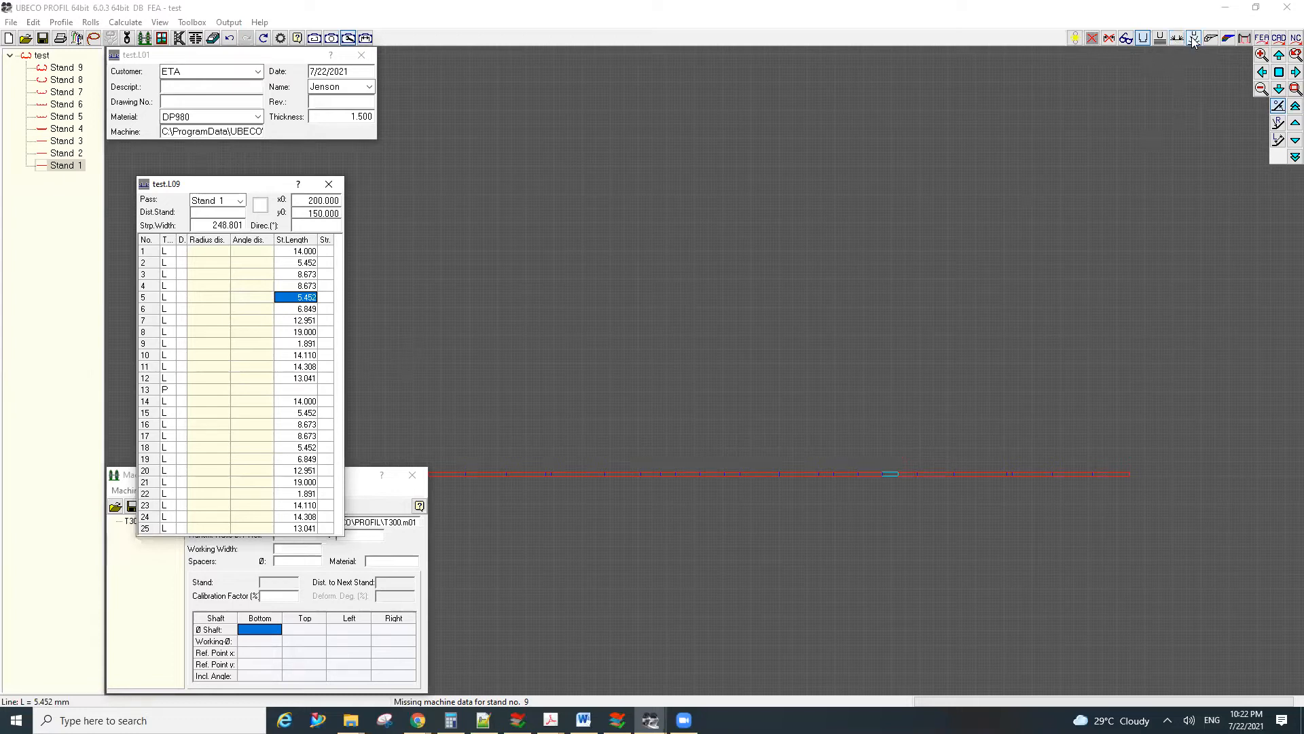
pyautogui.click(1280, 71)
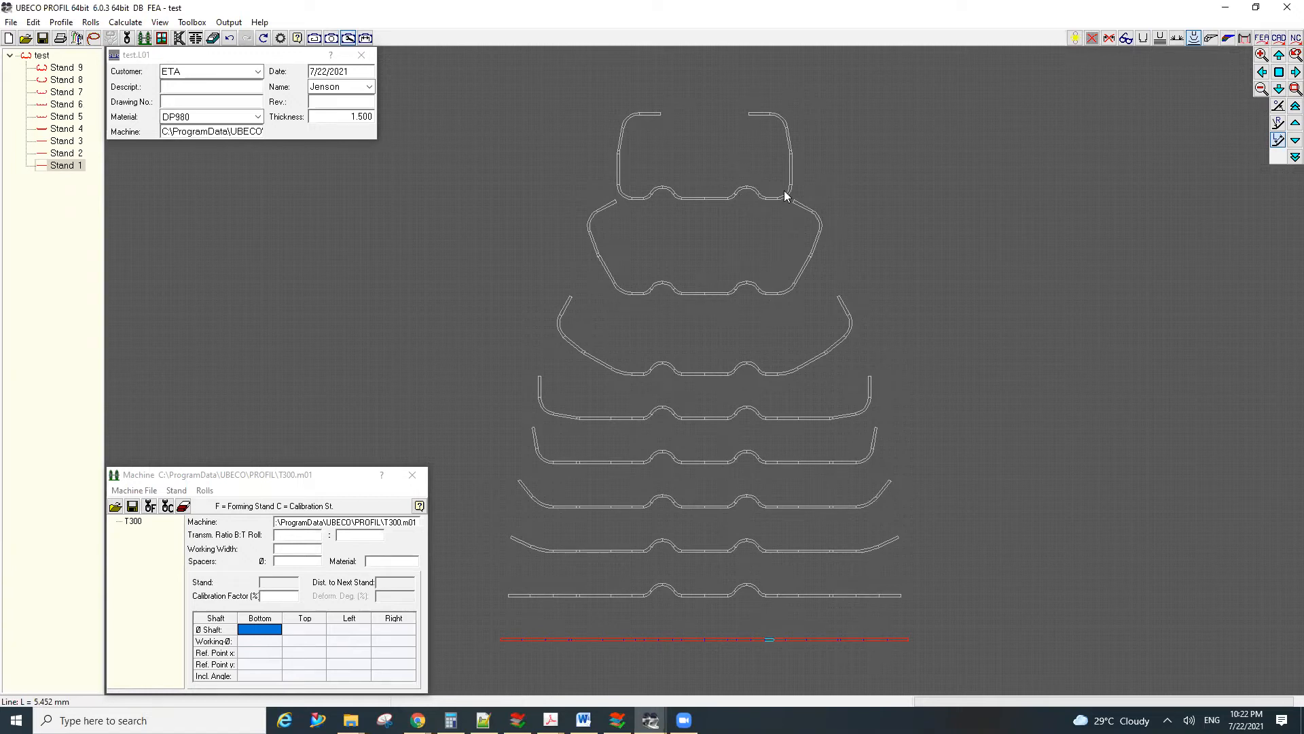
pyautogui.click(197, 38)
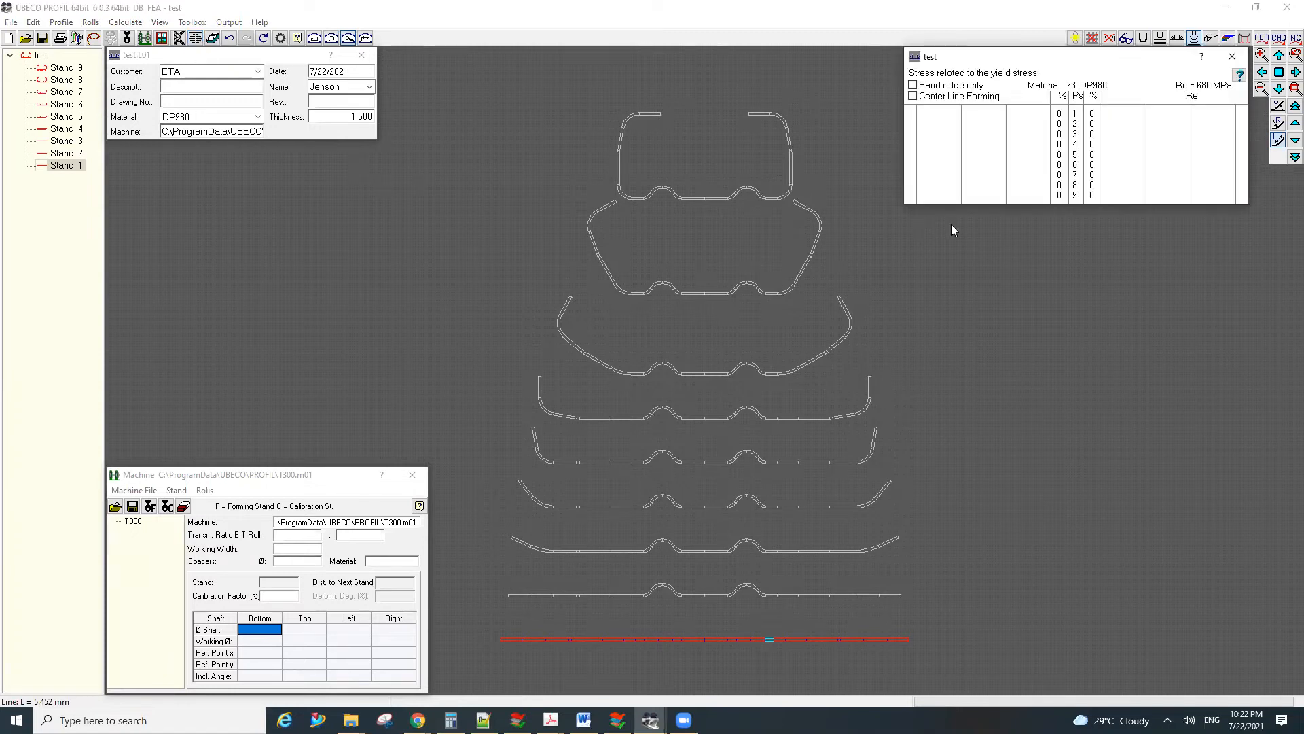
pyautogui.doubleClick(711, 197)
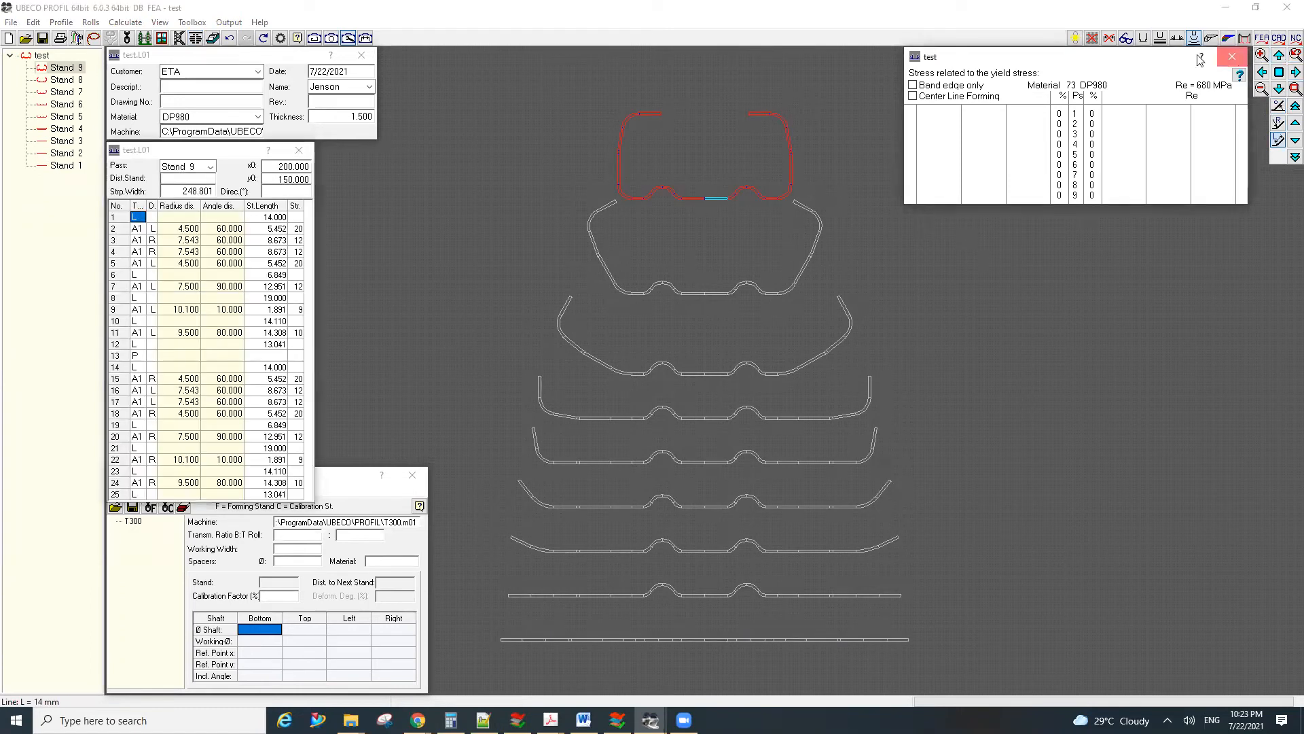
pyautogui.click(1232, 56)
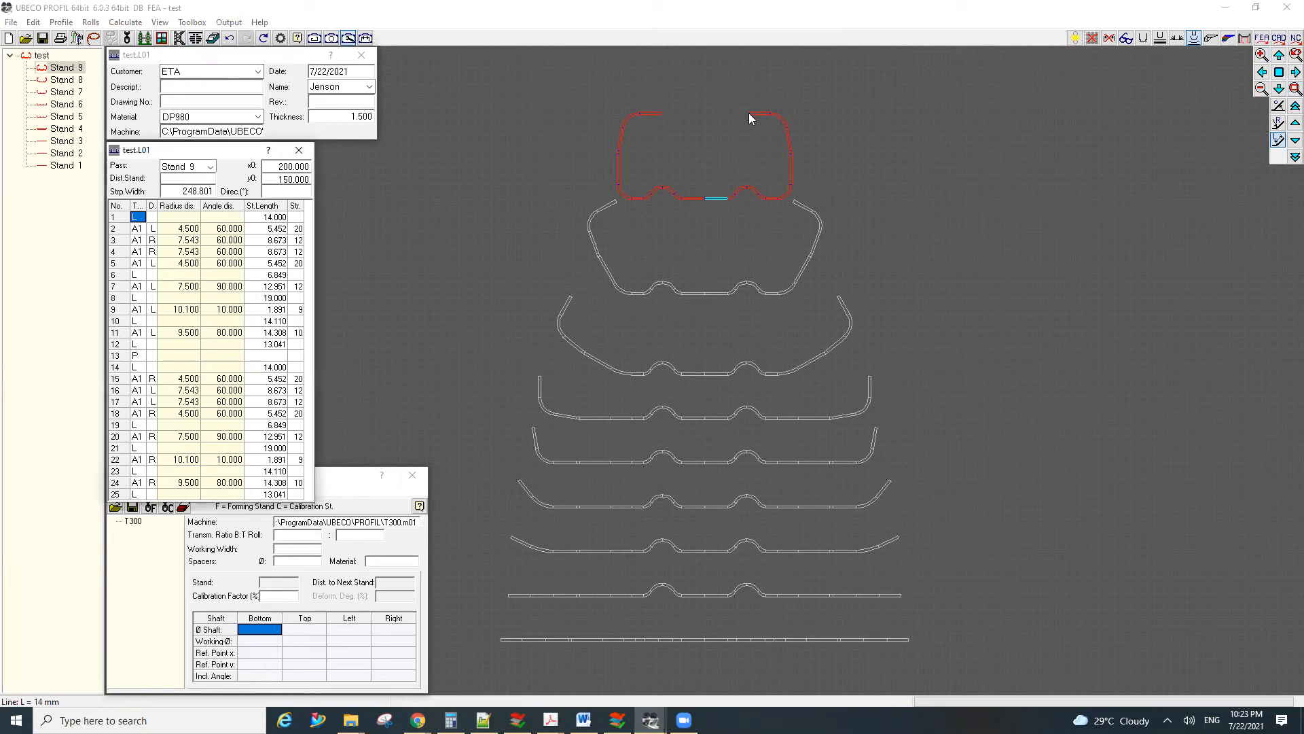
pyautogui.click(789, 140)
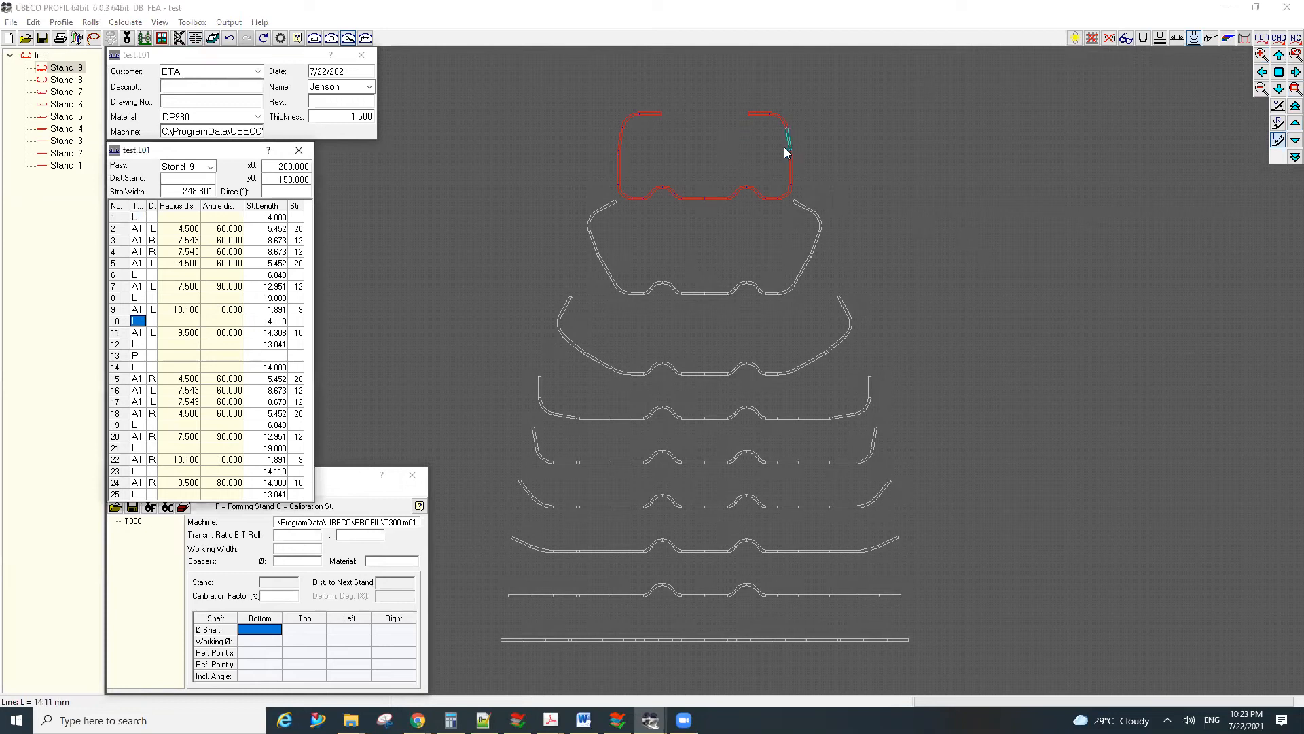
# Step: Show Stand 9 alone, fitted to the drawing area, and check the stress diagram again
pyautogui.click(62, 69)
pyautogui.click(1147, 40)
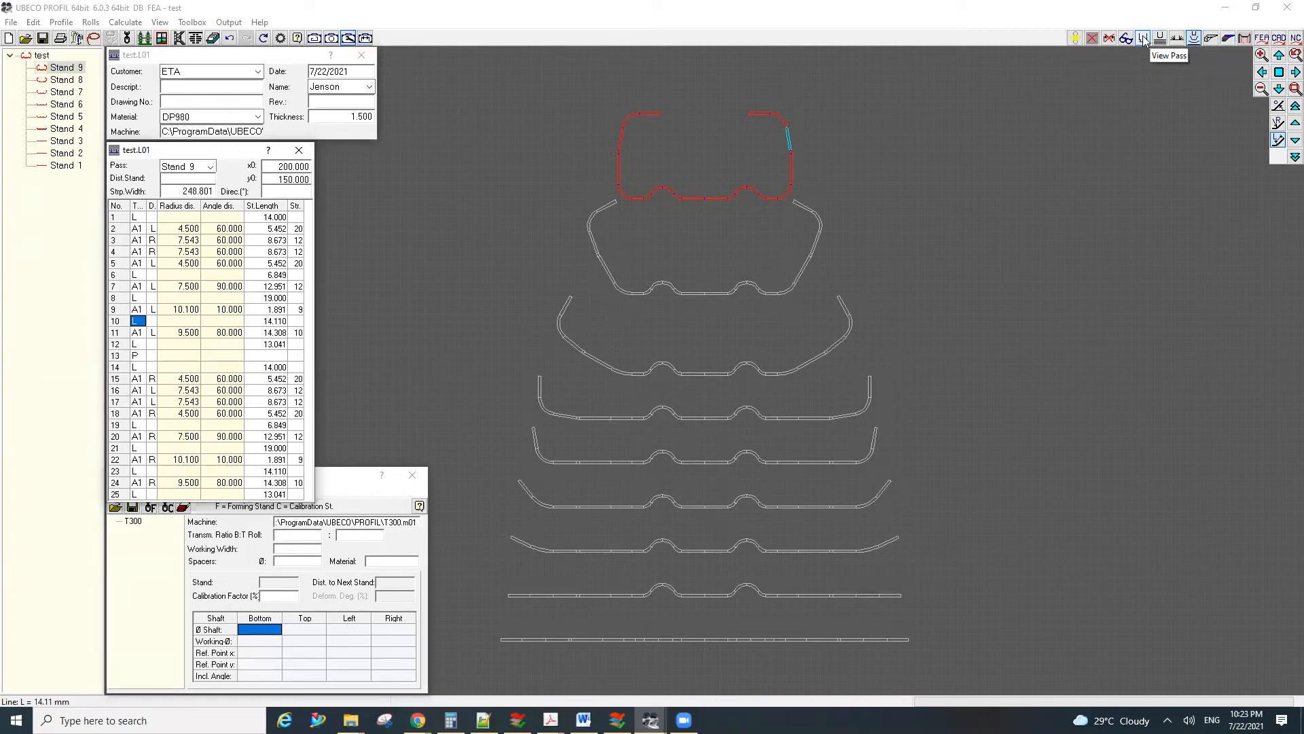
pyautogui.click(1279, 72)
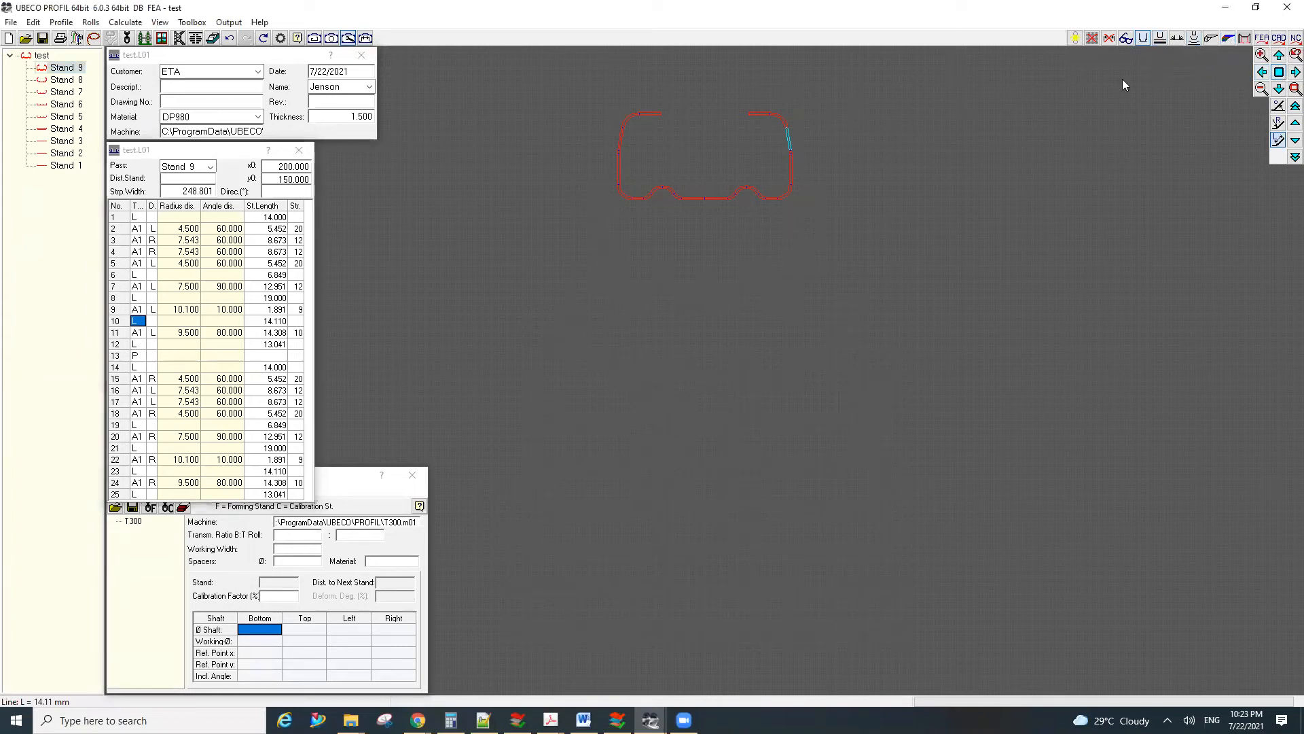
pyautogui.click(195, 38)
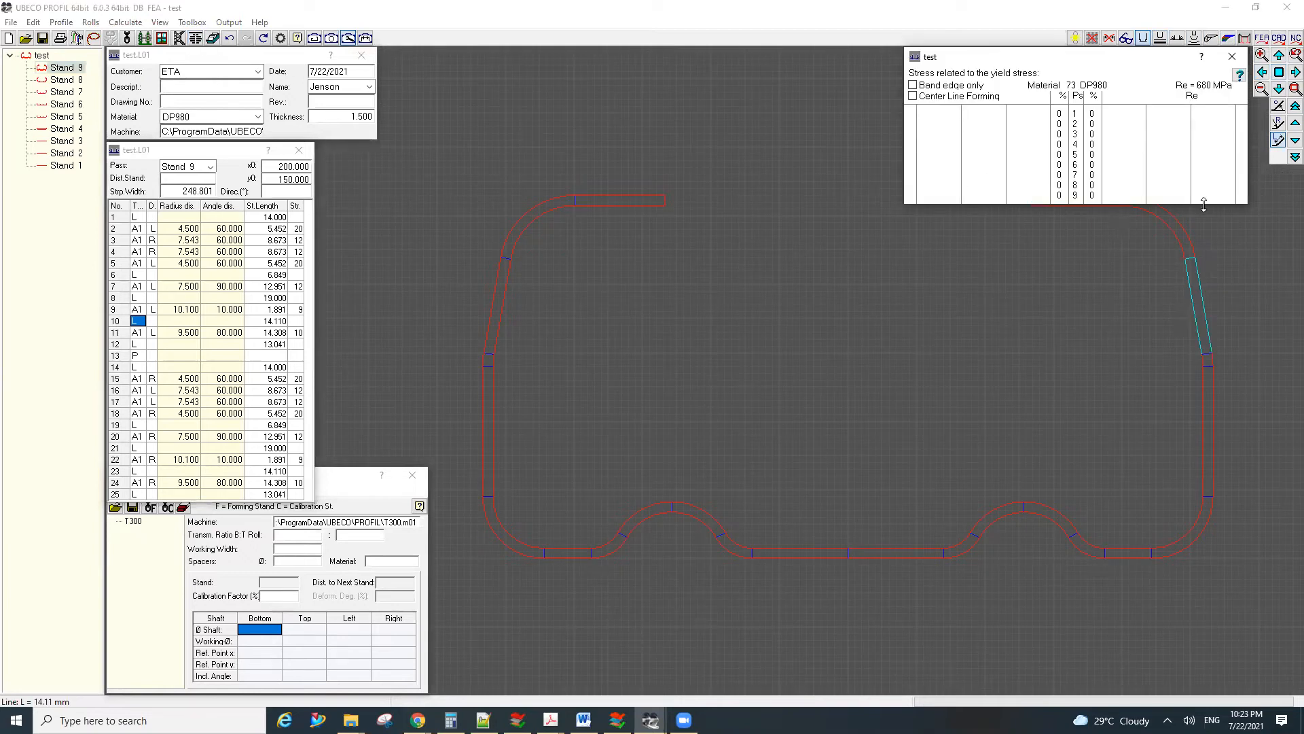
pyautogui.click(1233, 56)
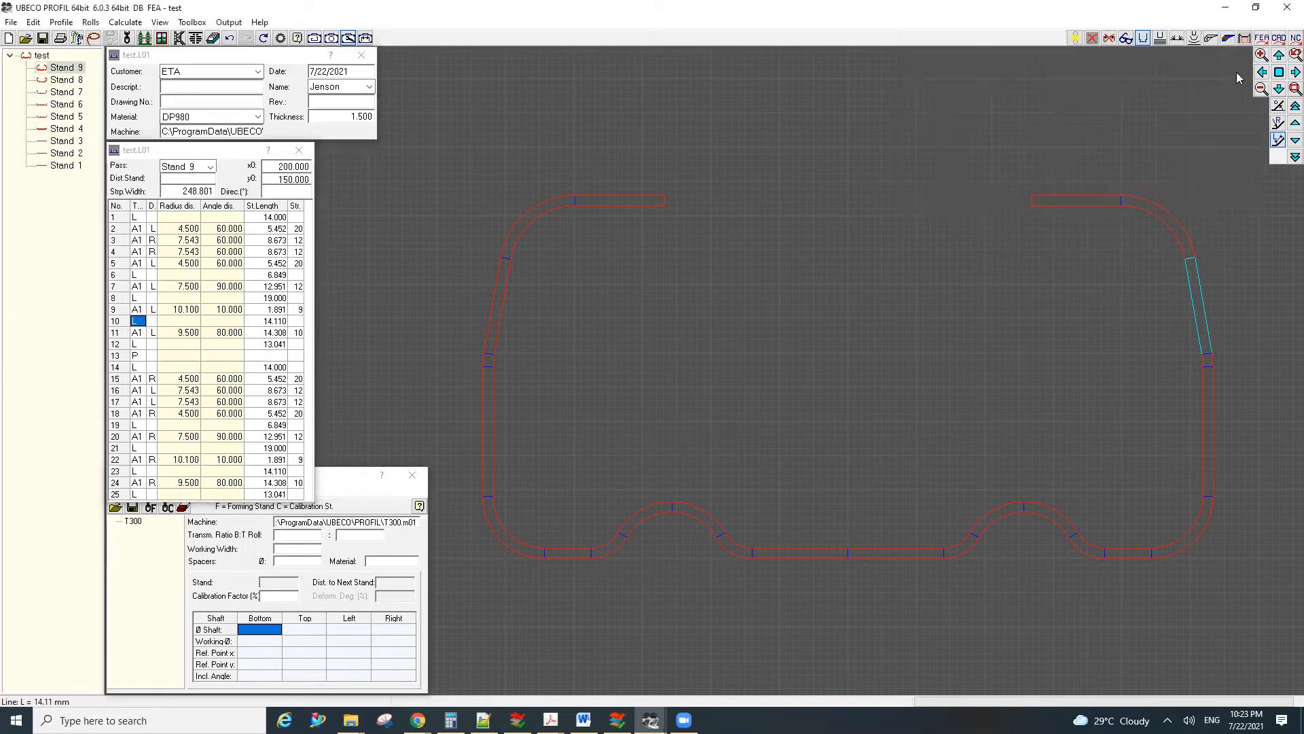
# Step: Reload the machine file T300.m01 to supply the missing distances between stands, then close the machine data
pyautogui.click(1229, 39)
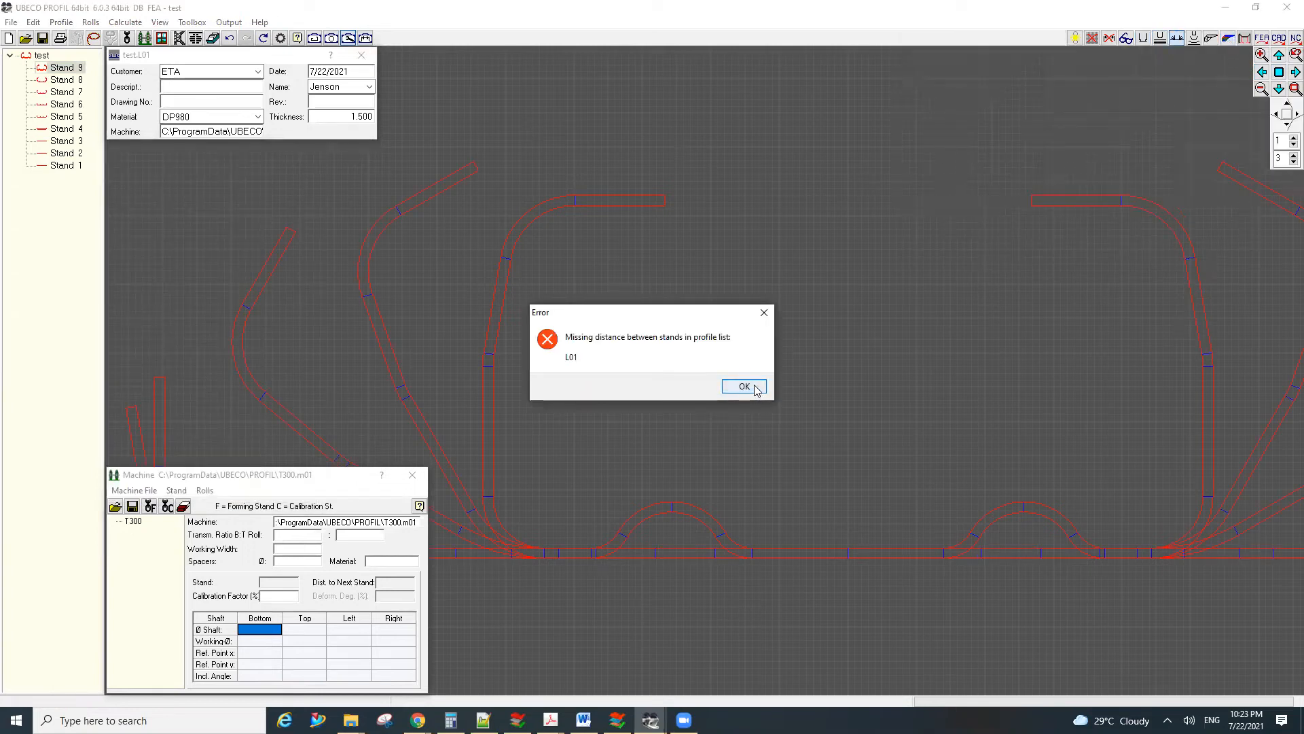
pyautogui.click(744, 386)
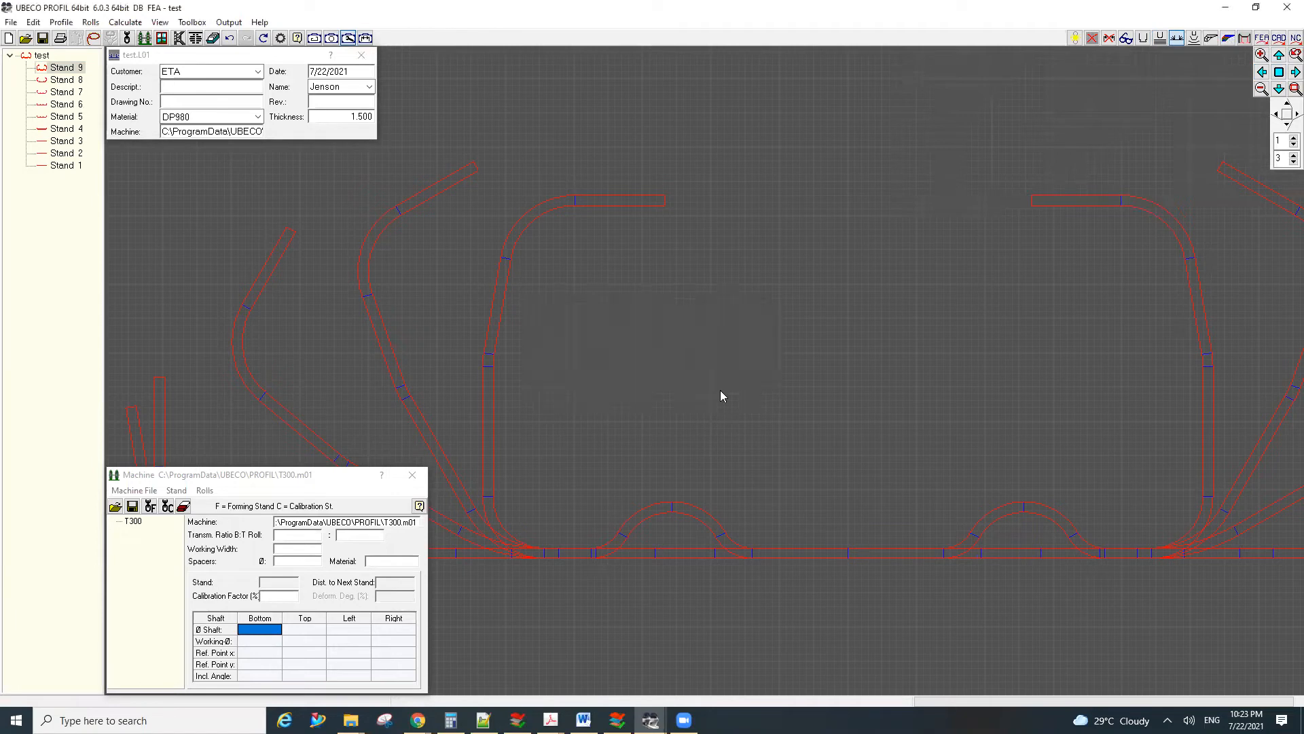
pyautogui.click(115, 508)
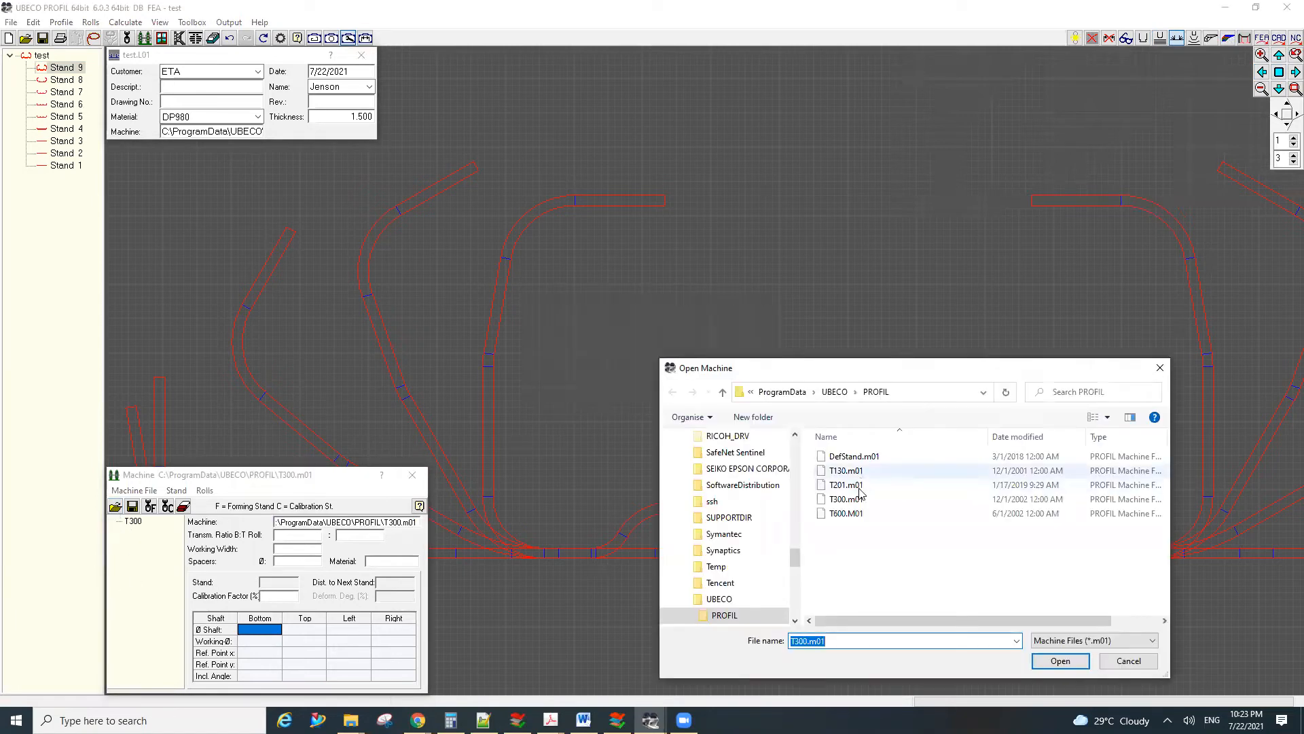
pyautogui.doubleClick(846, 498)
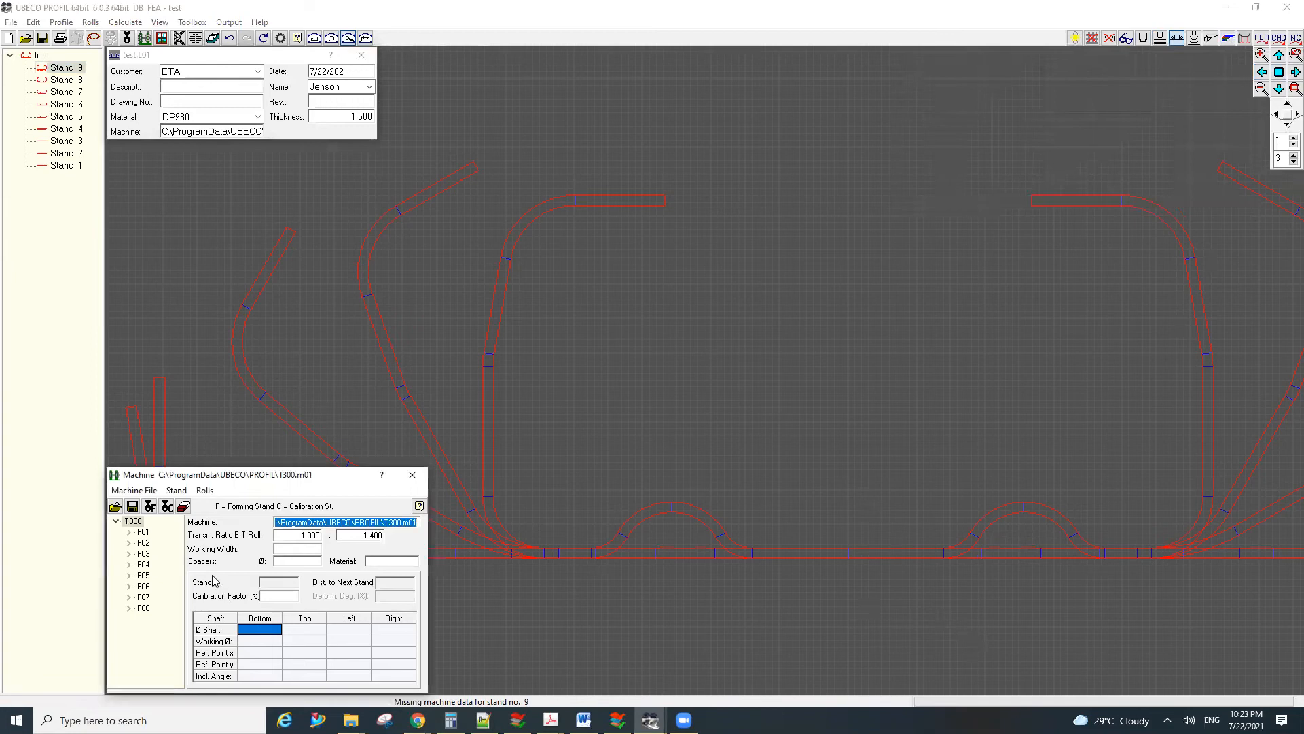
pyautogui.click(148, 534)
pyautogui.click(413, 476)
# Step: Return to the single-pass view of Stand 9 and examine the yield-related stress of each pass in the diagram
pyautogui.click(1144, 38)
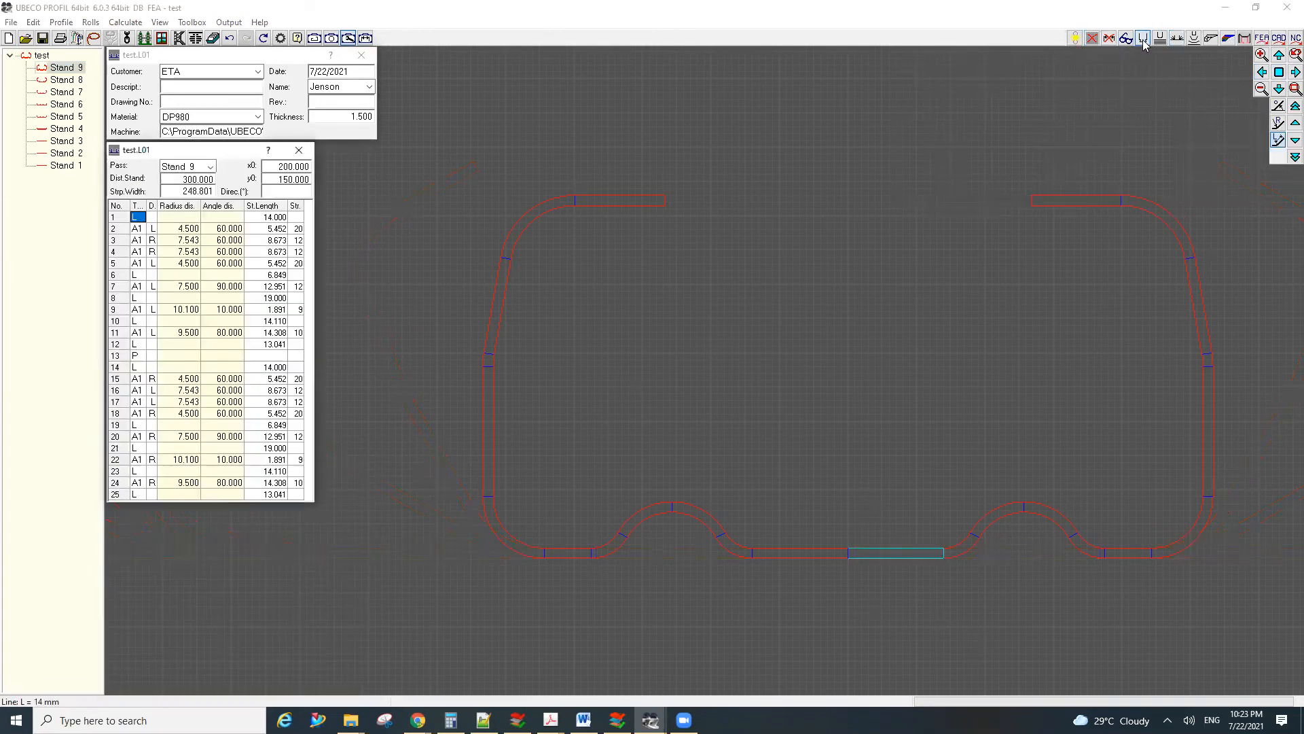
pyautogui.click(196, 38)
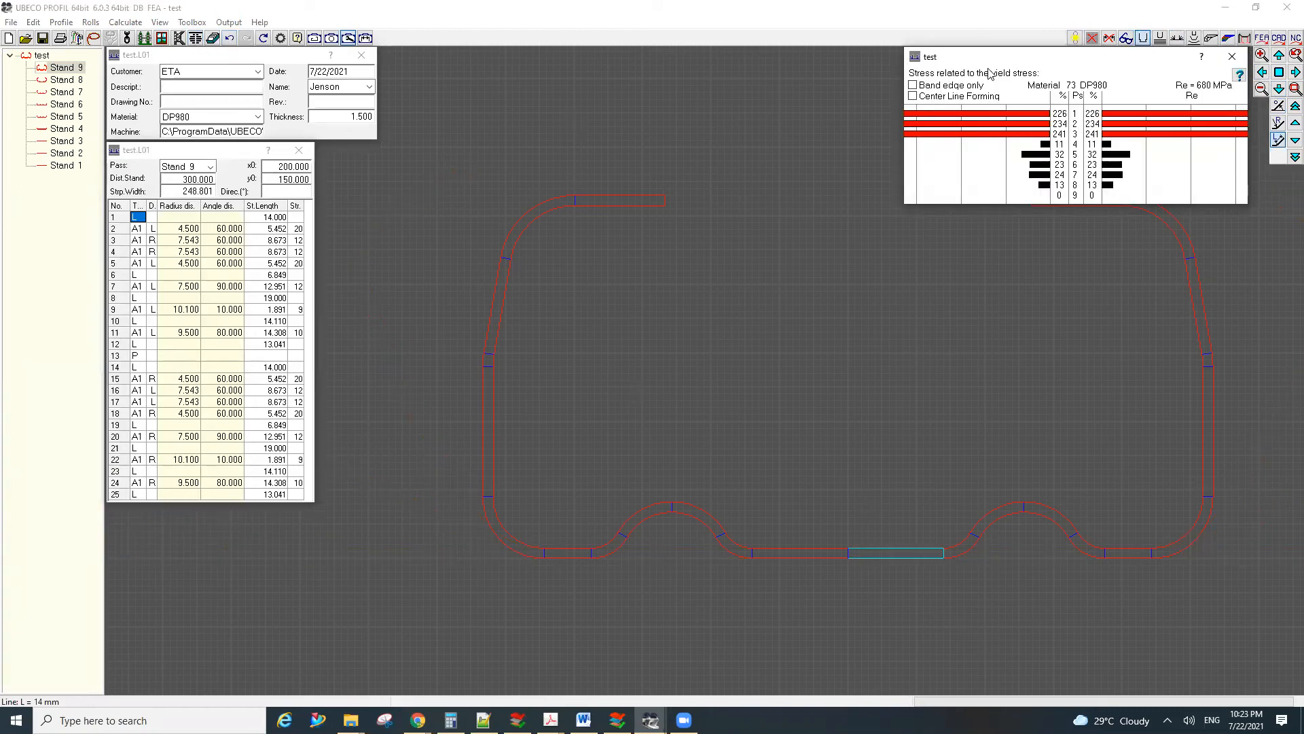
pyautogui.moveTo(1086, 56); pyautogui.dragTo(825, 96)
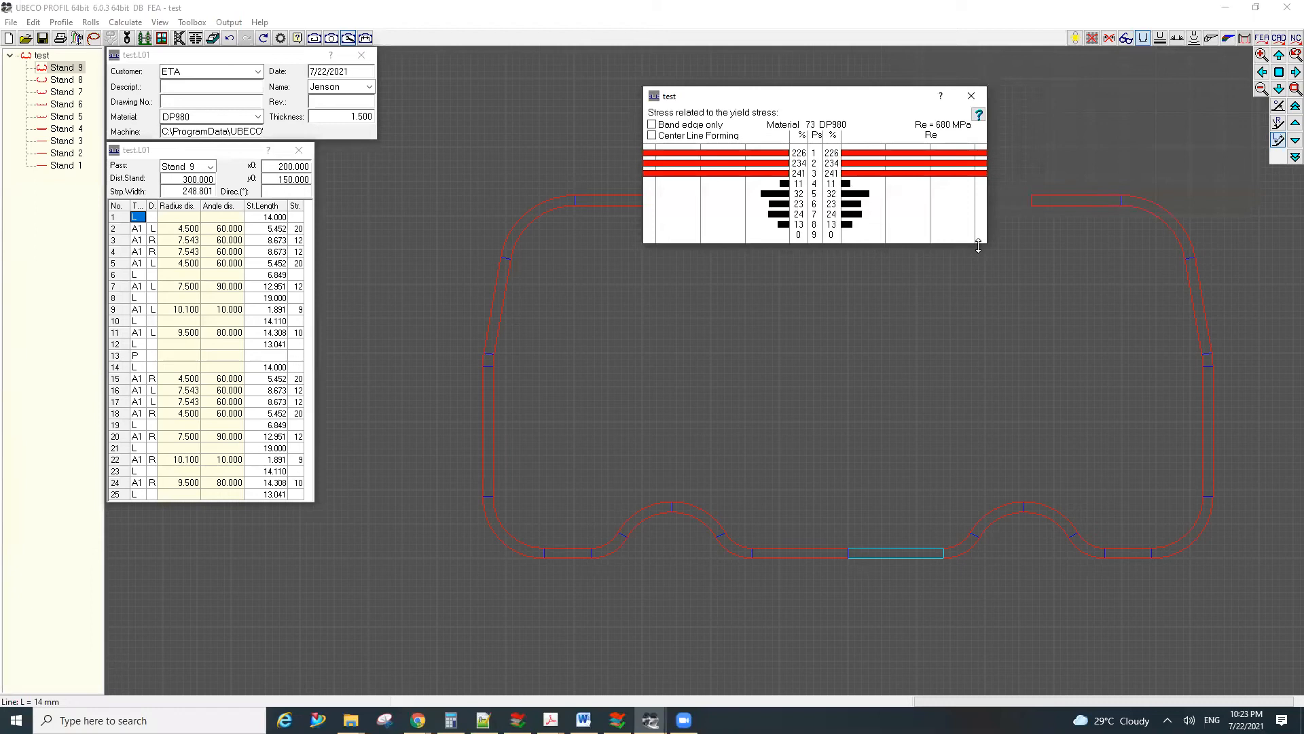
pyautogui.moveTo(978, 245); pyautogui.dragTo(978, 254)
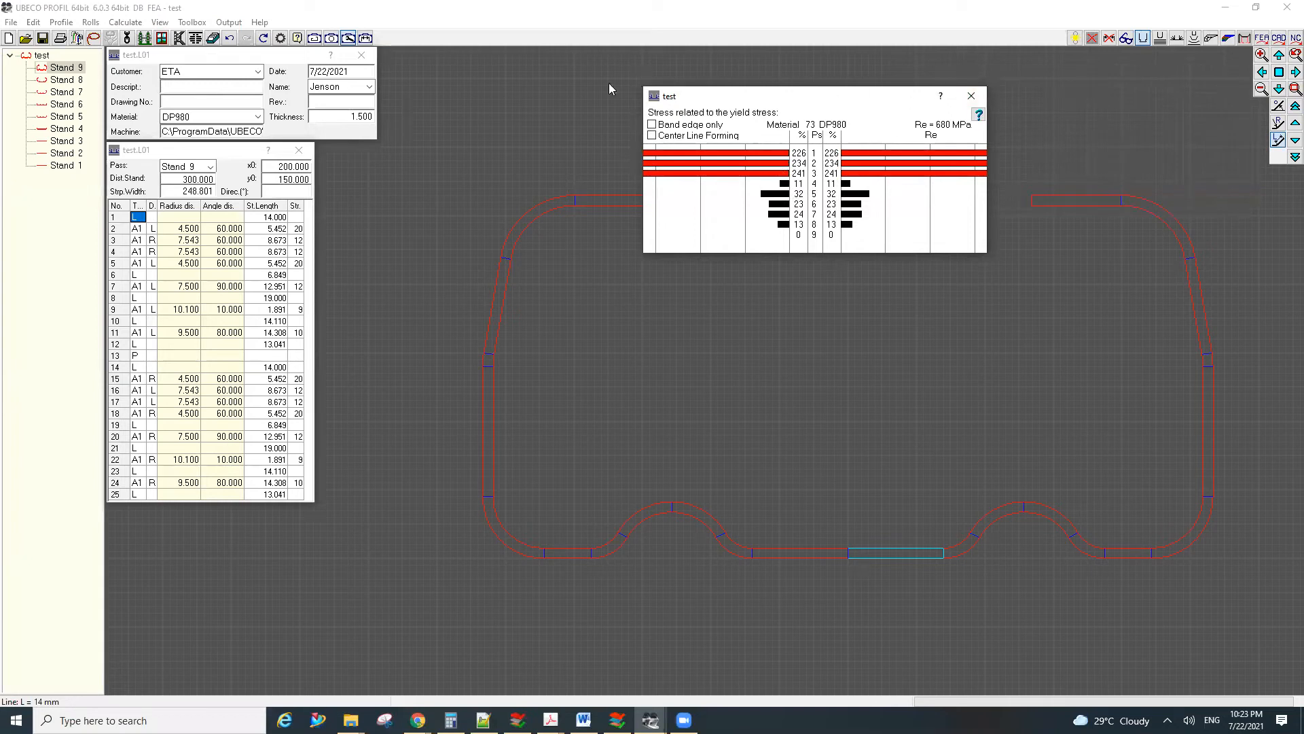
pyautogui.moveTo(679, 96); pyautogui.dragTo(478, 73)
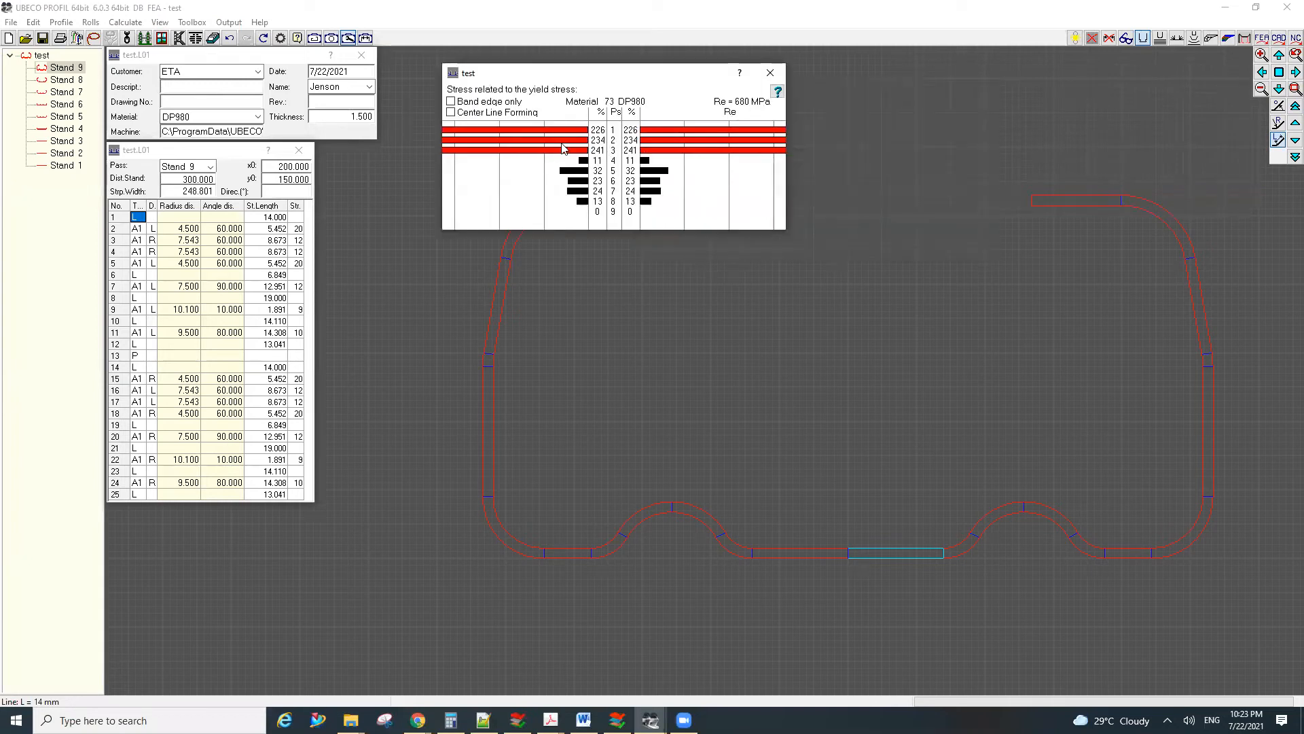
# Step: Append a pass after Stand 8 and insert a matching machine stand with data copied from the next stand
pyautogui.click(65, 81)
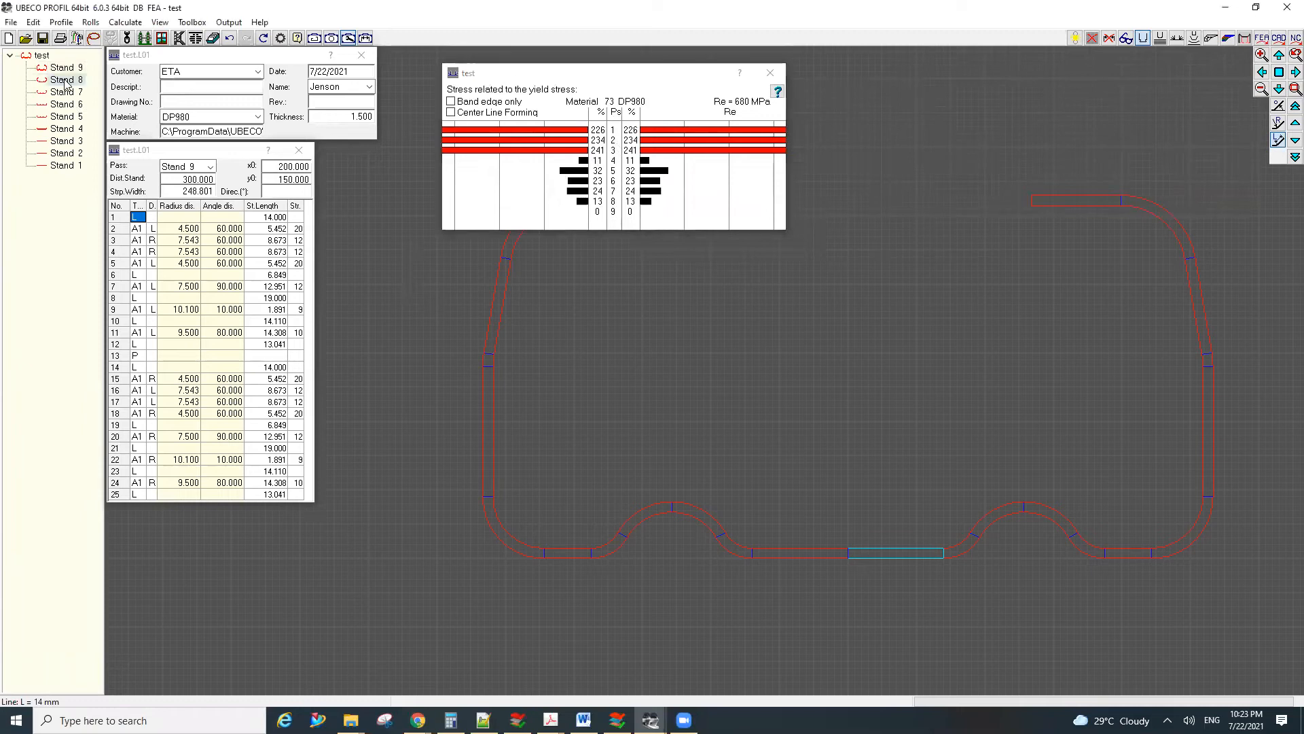
pyautogui.scroll(1, 833, 476)
pyautogui.click(62, 22)
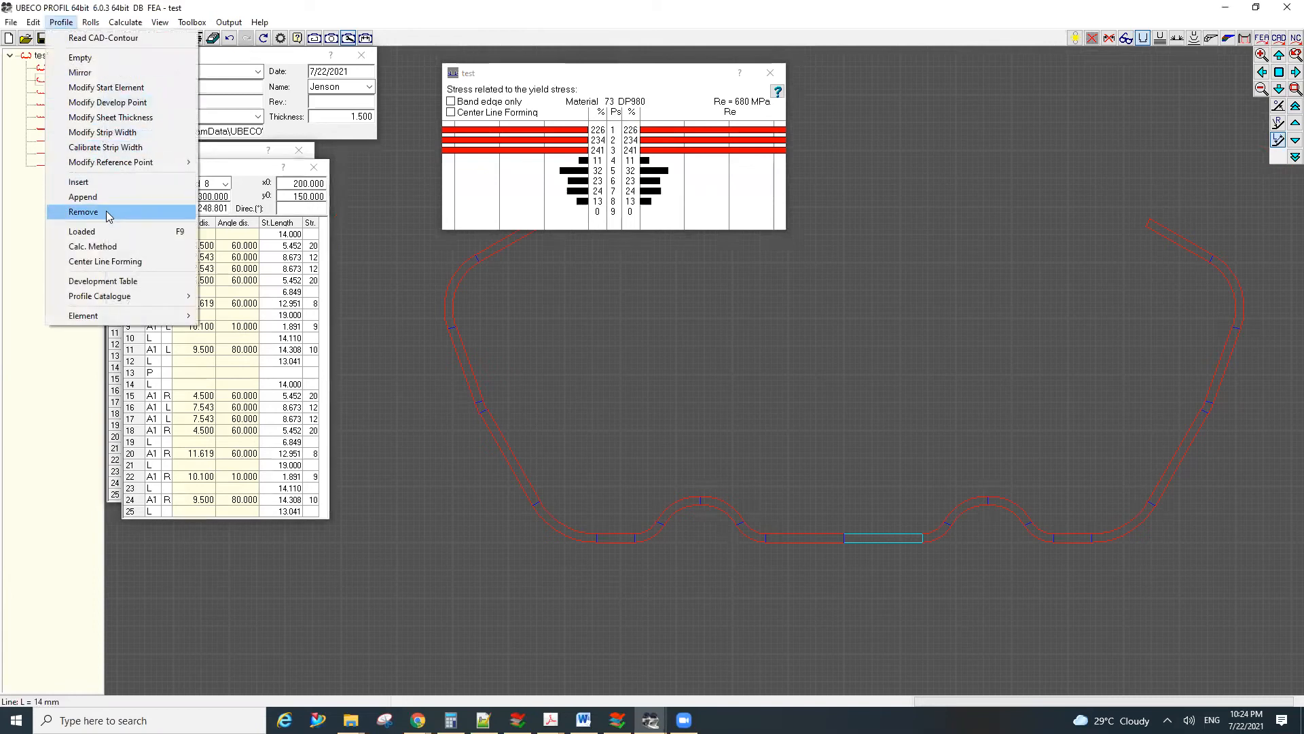
pyautogui.click(106, 198)
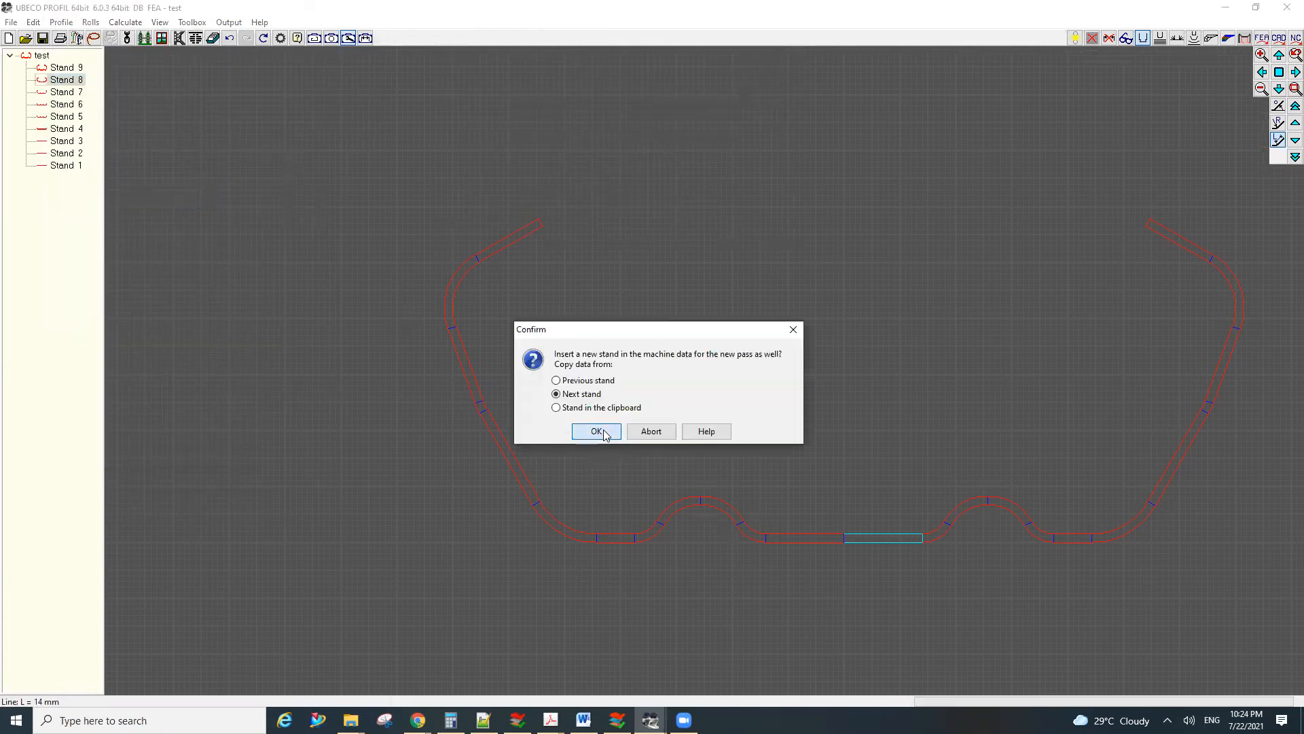
pyautogui.click(596, 431)
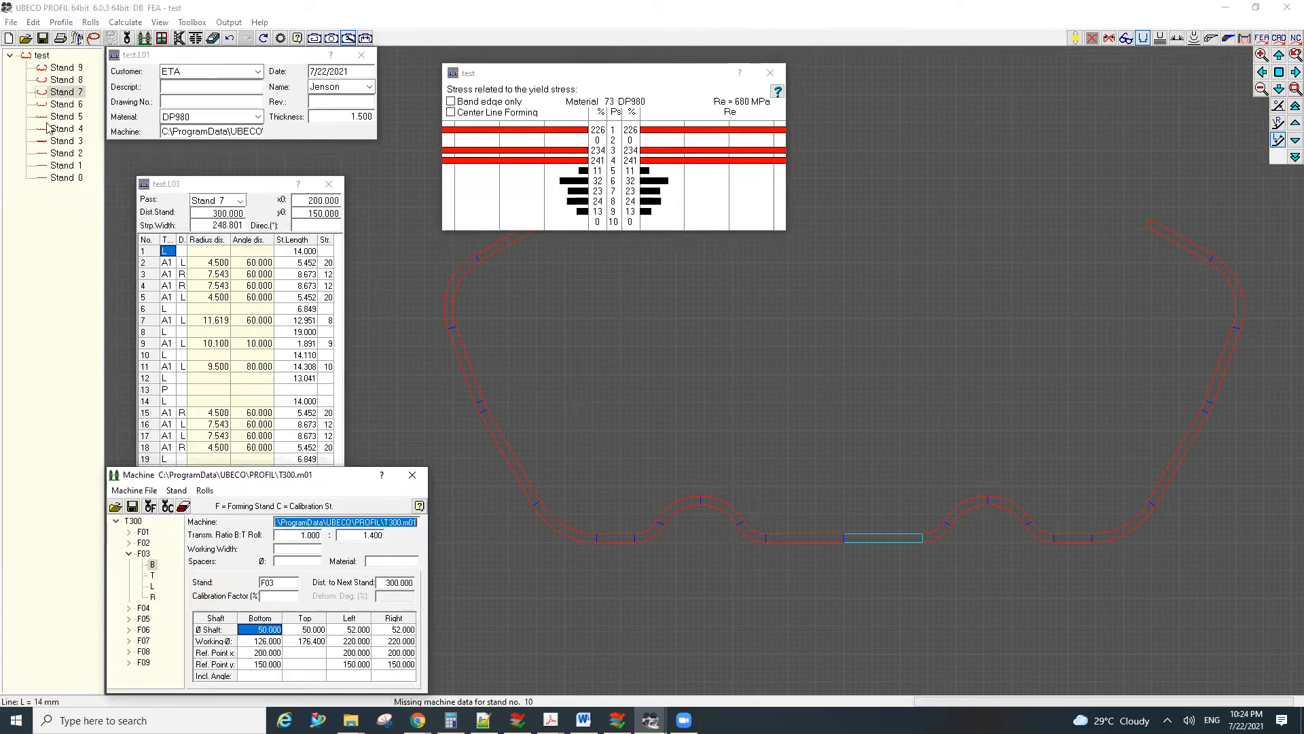
# Step: Compare the angle of the lower outer bend across Stands 8, 7 and 6
pyautogui.click(57, 82)
pyautogui.click(62, 93)
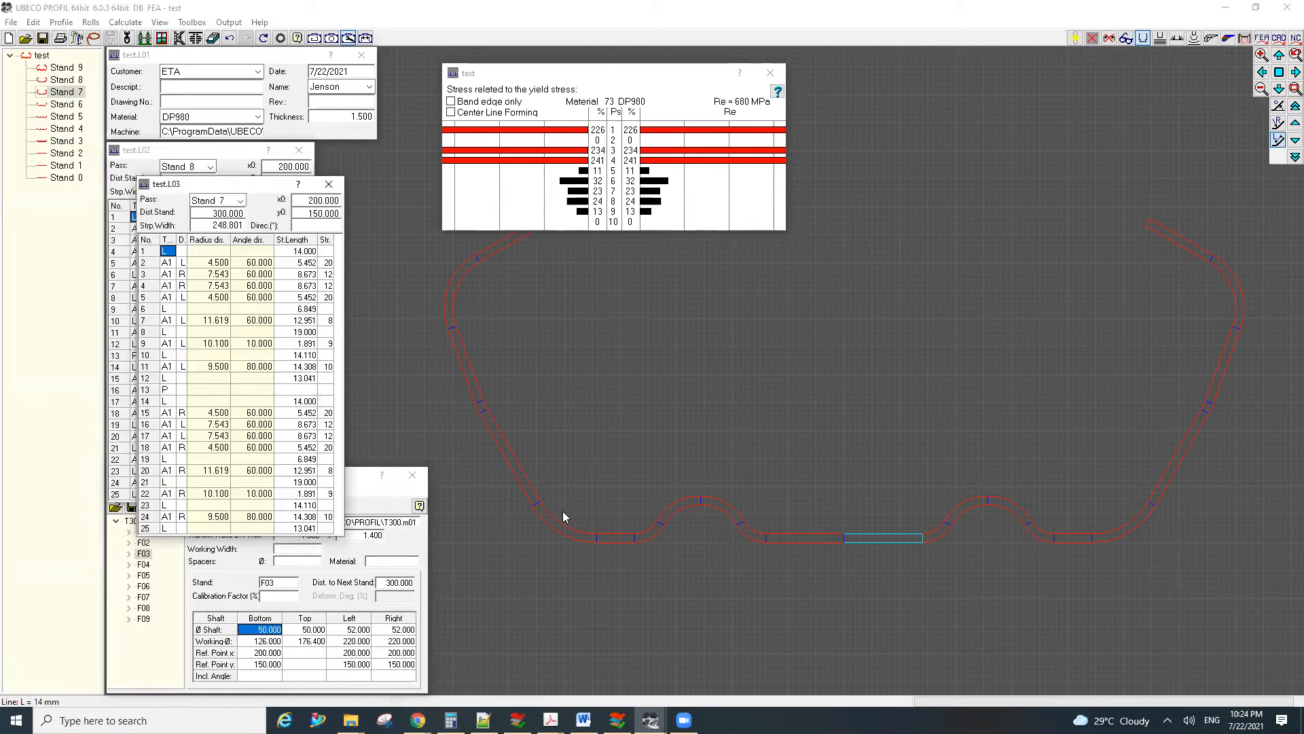
pyautogui.click(573, 540)
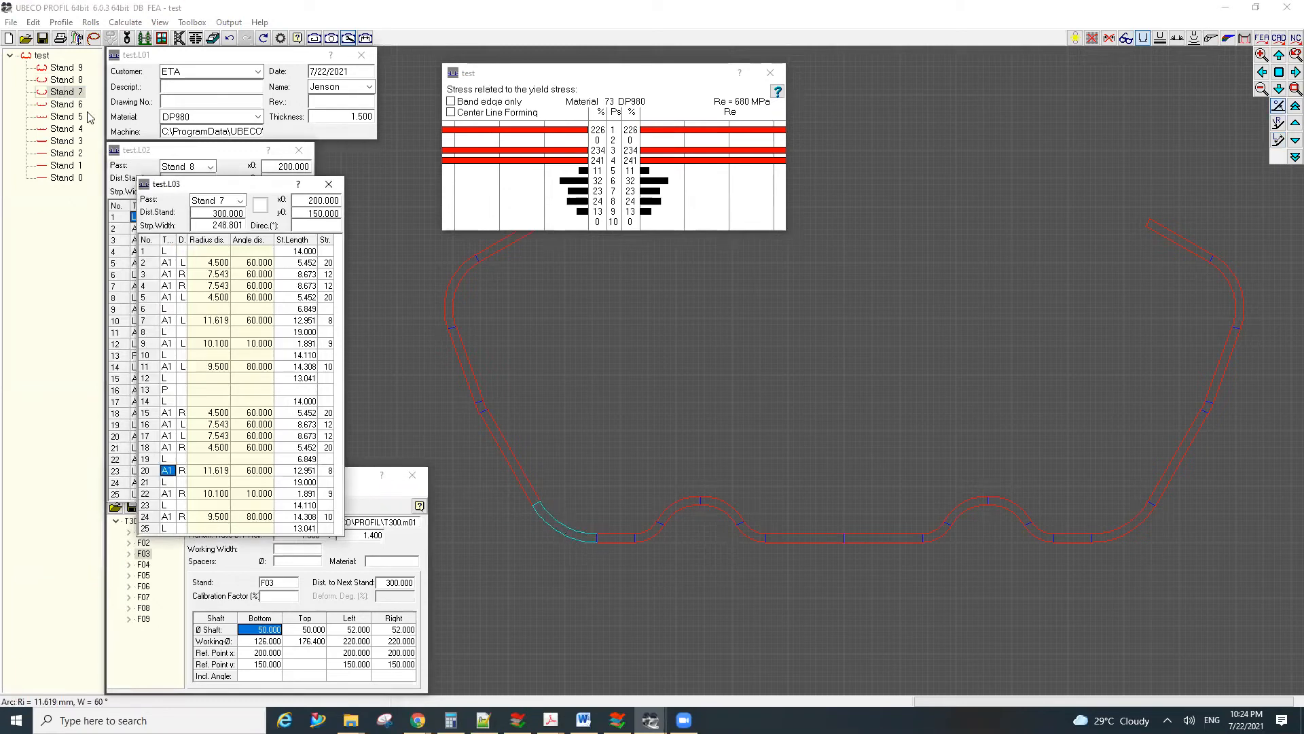
pyautogui.click(68, 82)
pyautogui.click(563, 540)
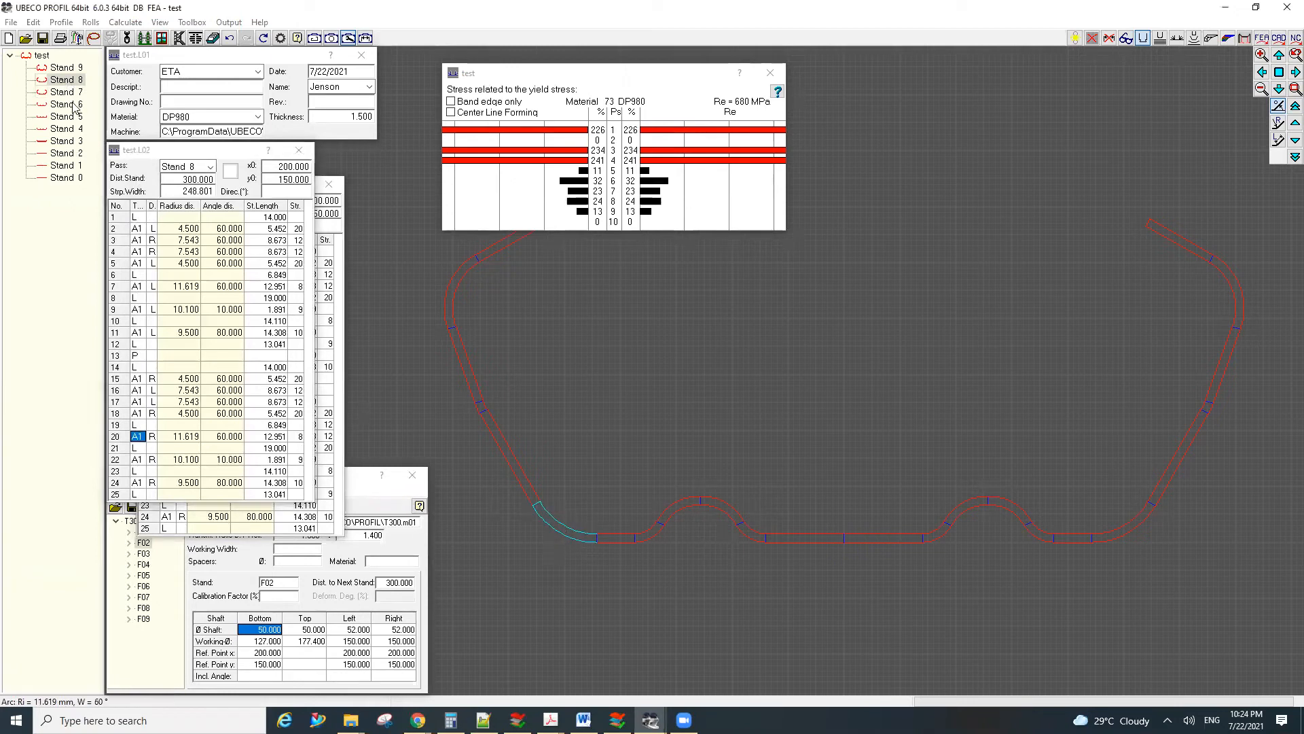
pyautogui.click(73, 106)
pyautogui.click(577, 534)
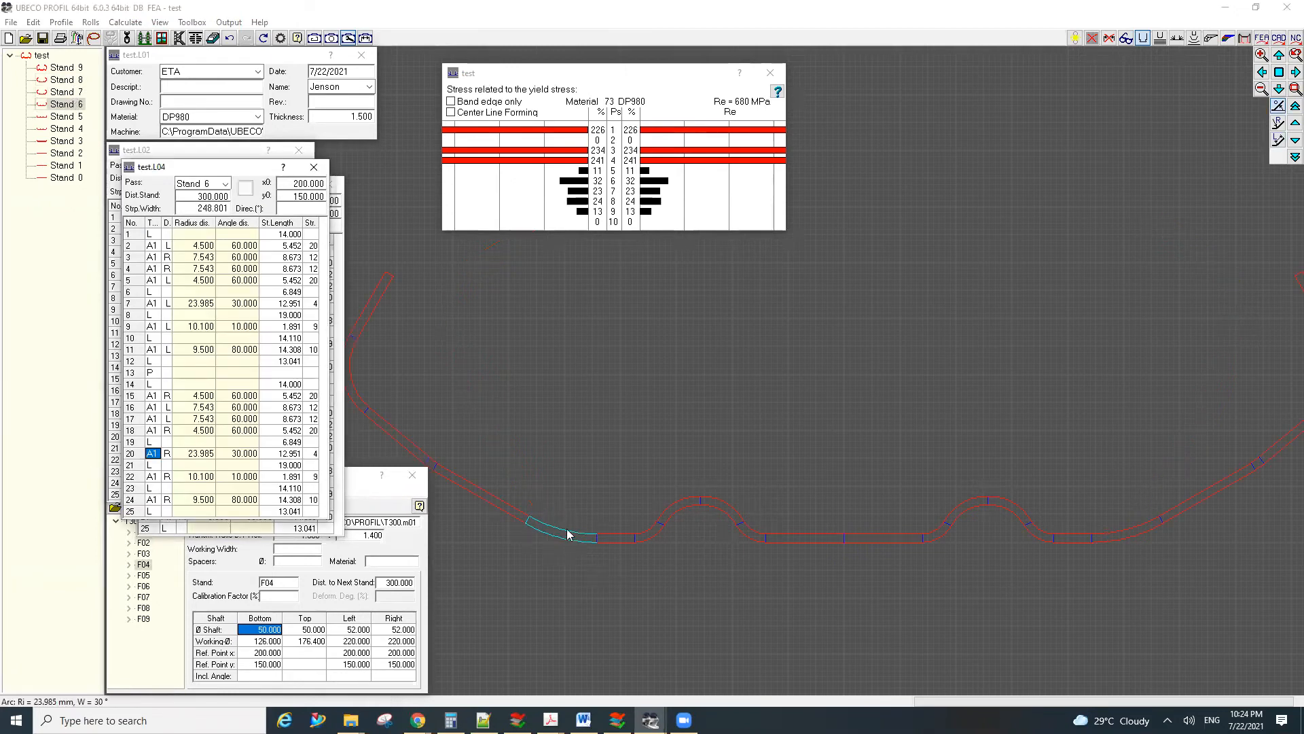
# Step: In Stand 7, set the angle of both lower outer bends (elements 20 and 7) to 45°
pyautogui.click(66, 92)
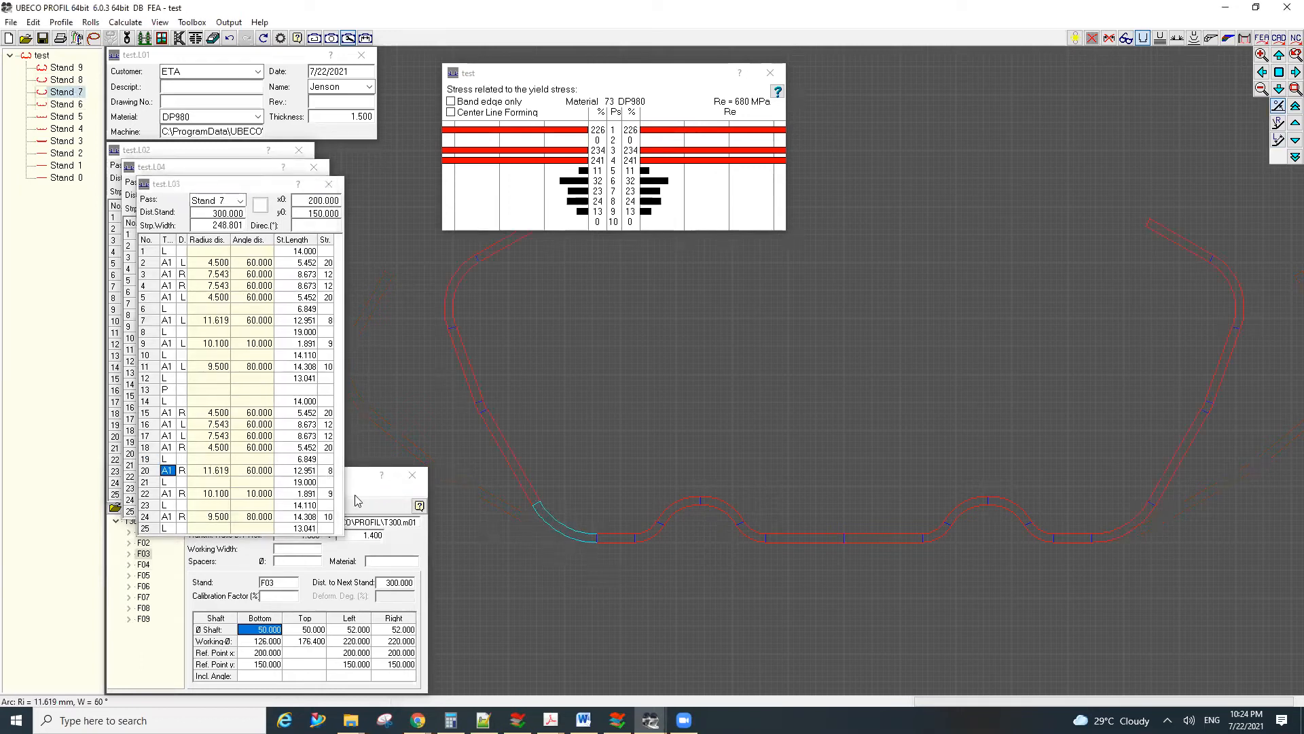
pyautogui.click(258, 471)
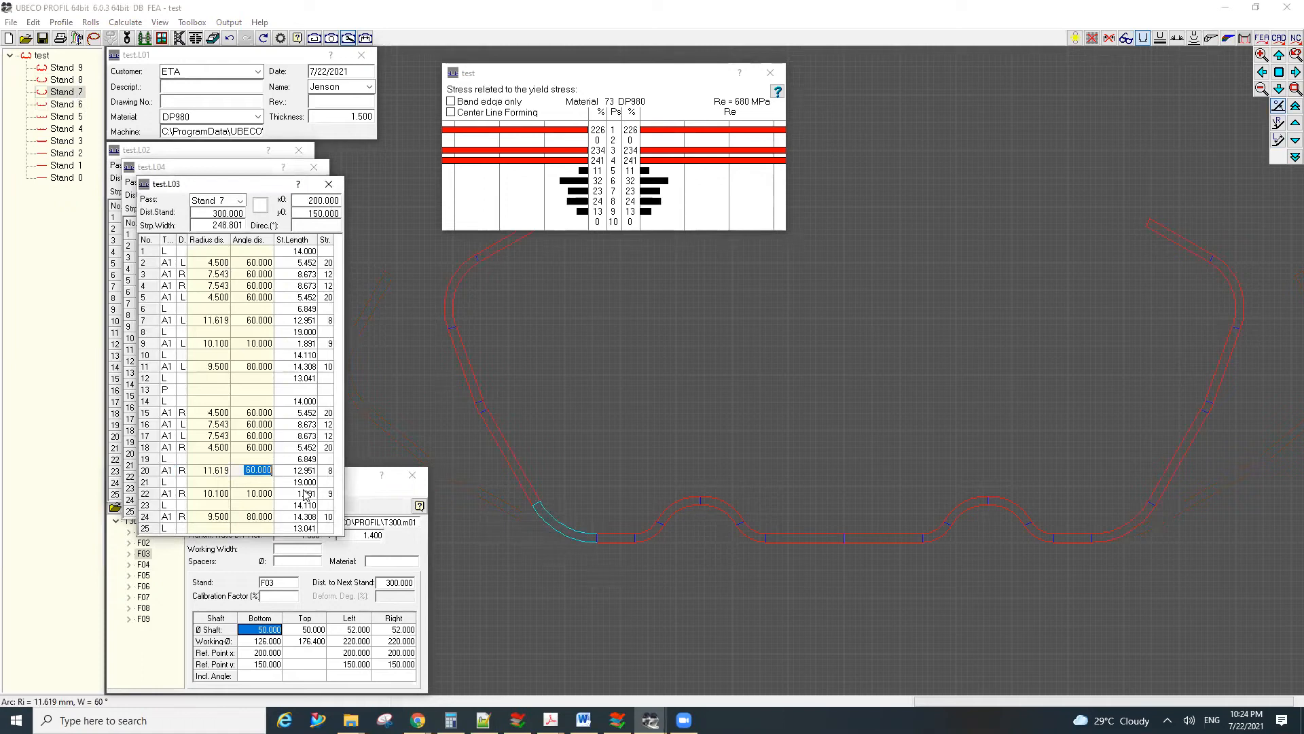
pyautogui.write('45')
pyautogui.press('Tab')
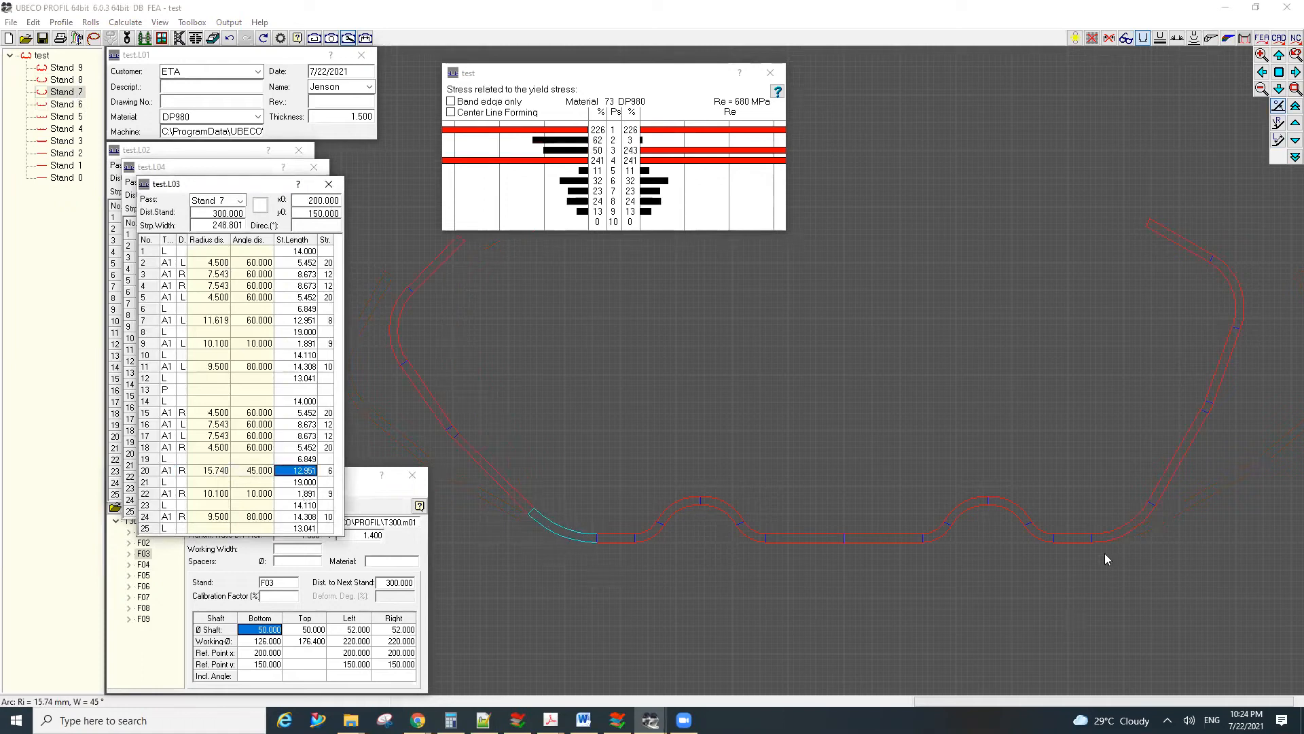
pyautogui.click(1129, 525)
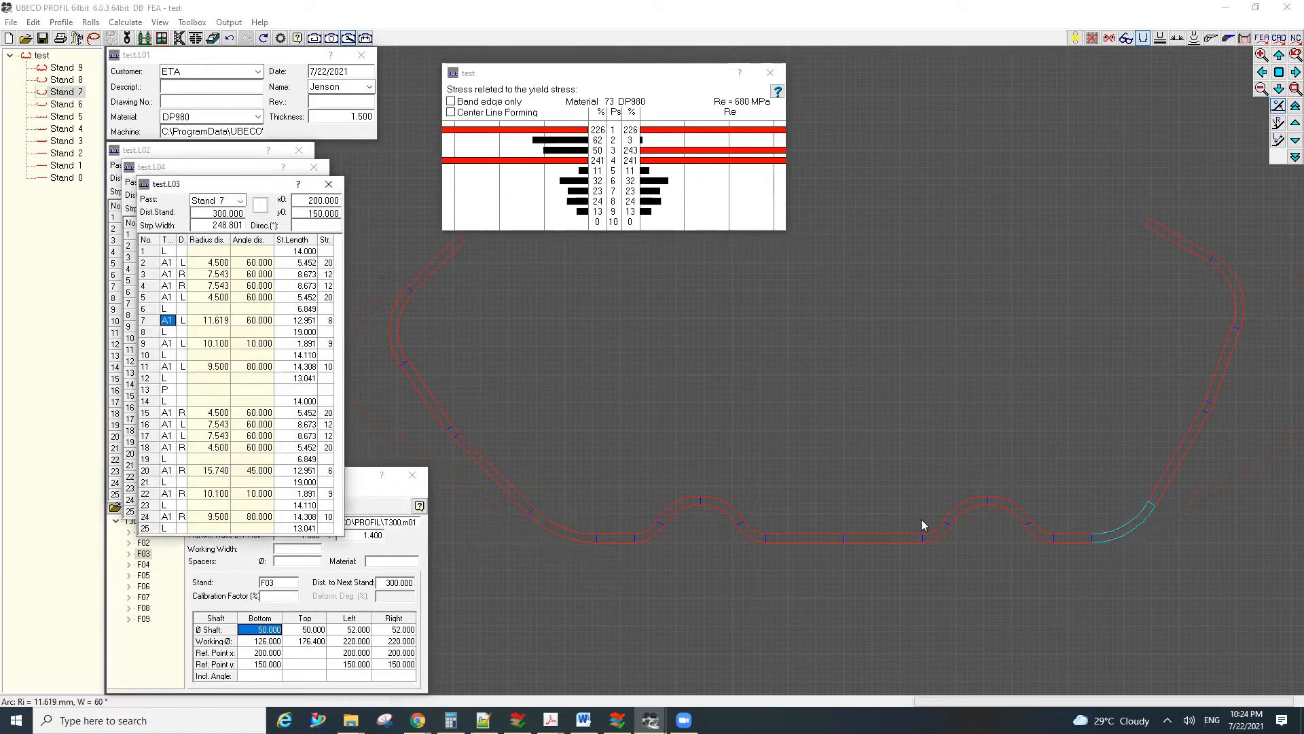
pyautogui.click(258, 319)
pyautogui.write('45')
pyautogui.press('Tab')
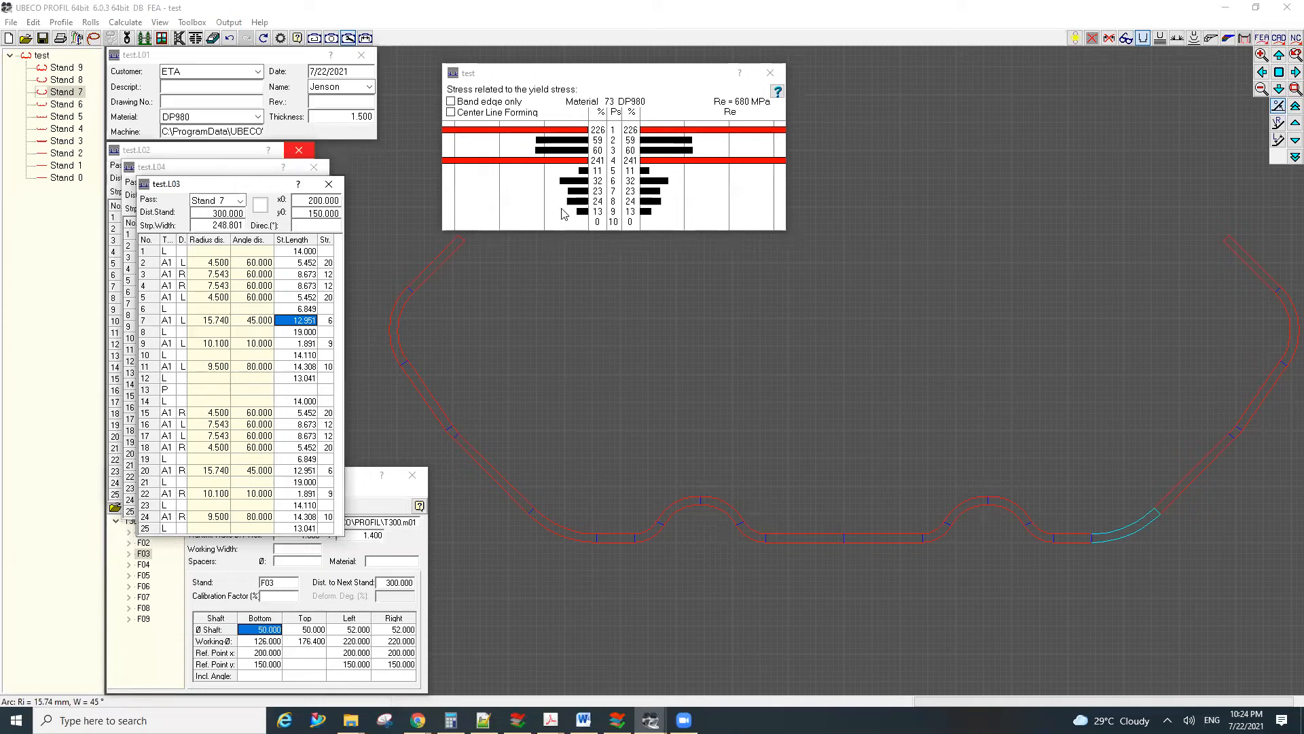
# Step: Move the stress diagram aside, show the strip's stress distribution in the 3D view, and close the machine data
pyautogui.click(547, 75)
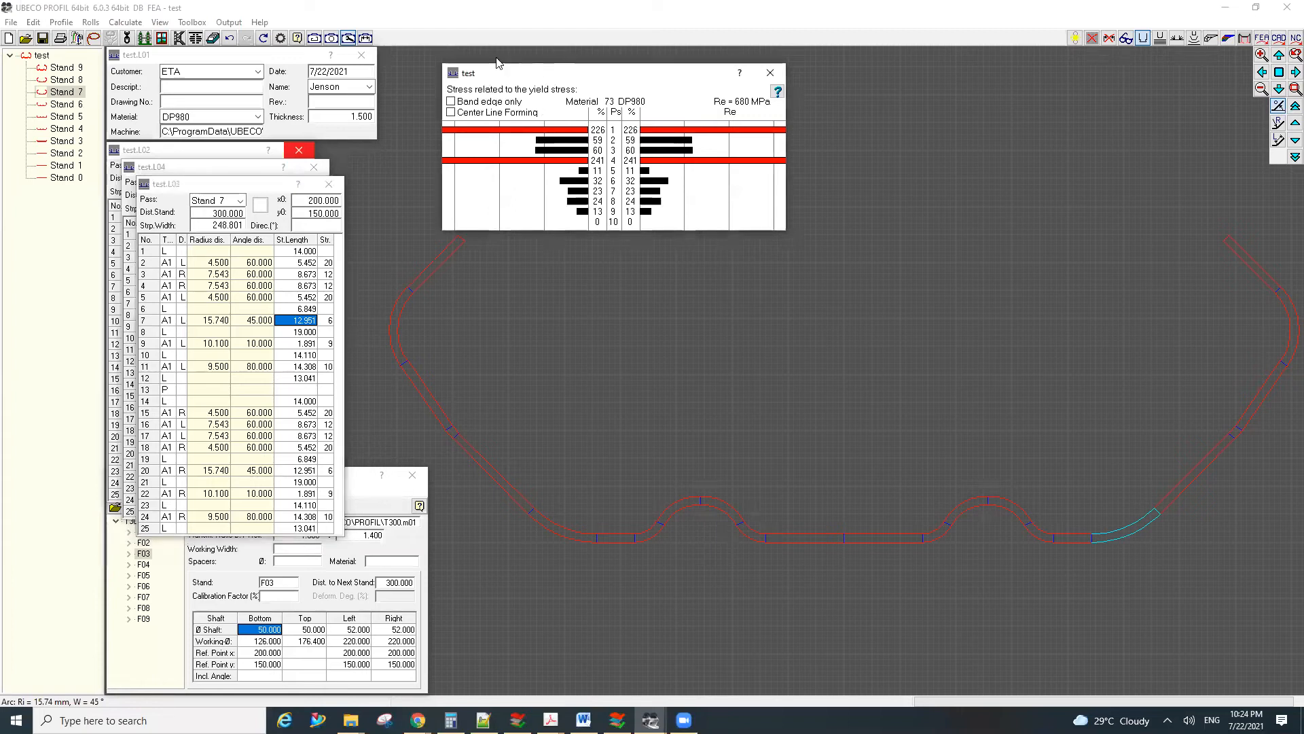
pyautogui.moveTo(547, 74); pyautogui.dragTo(497, 60)
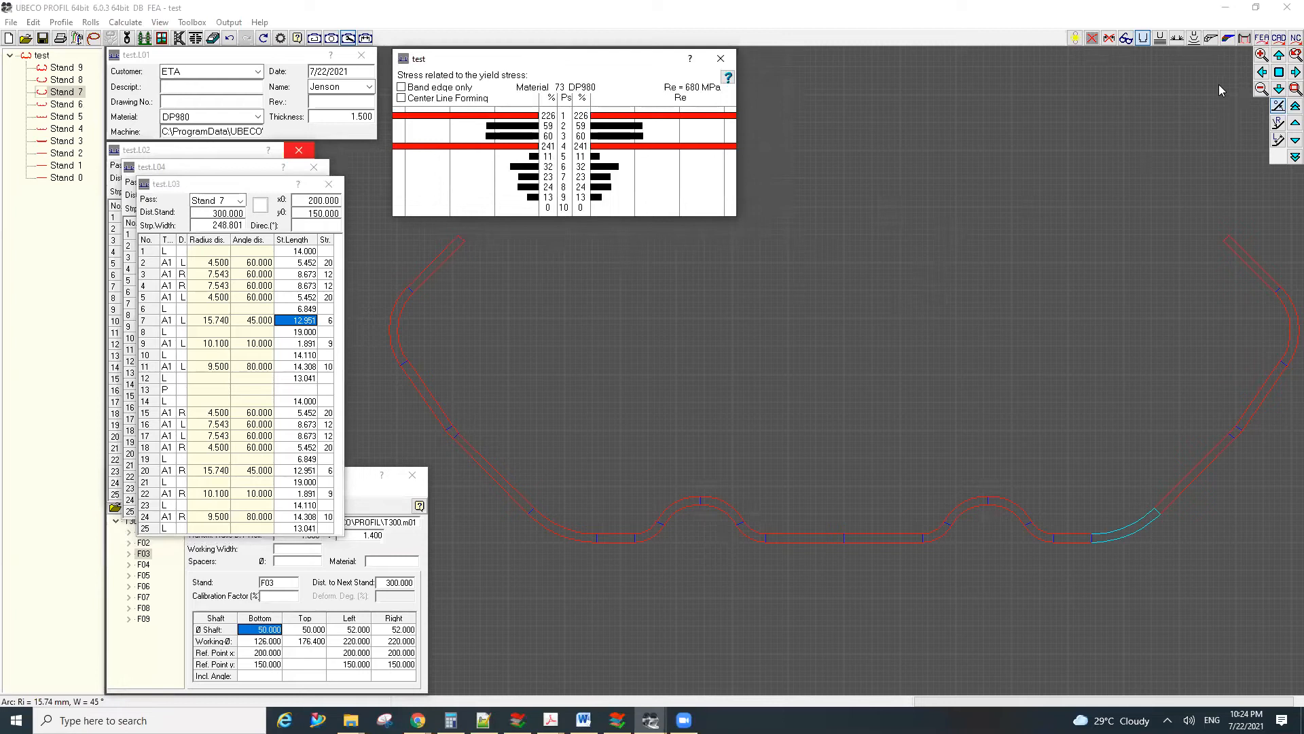
pyautogui.click(1227, 39)
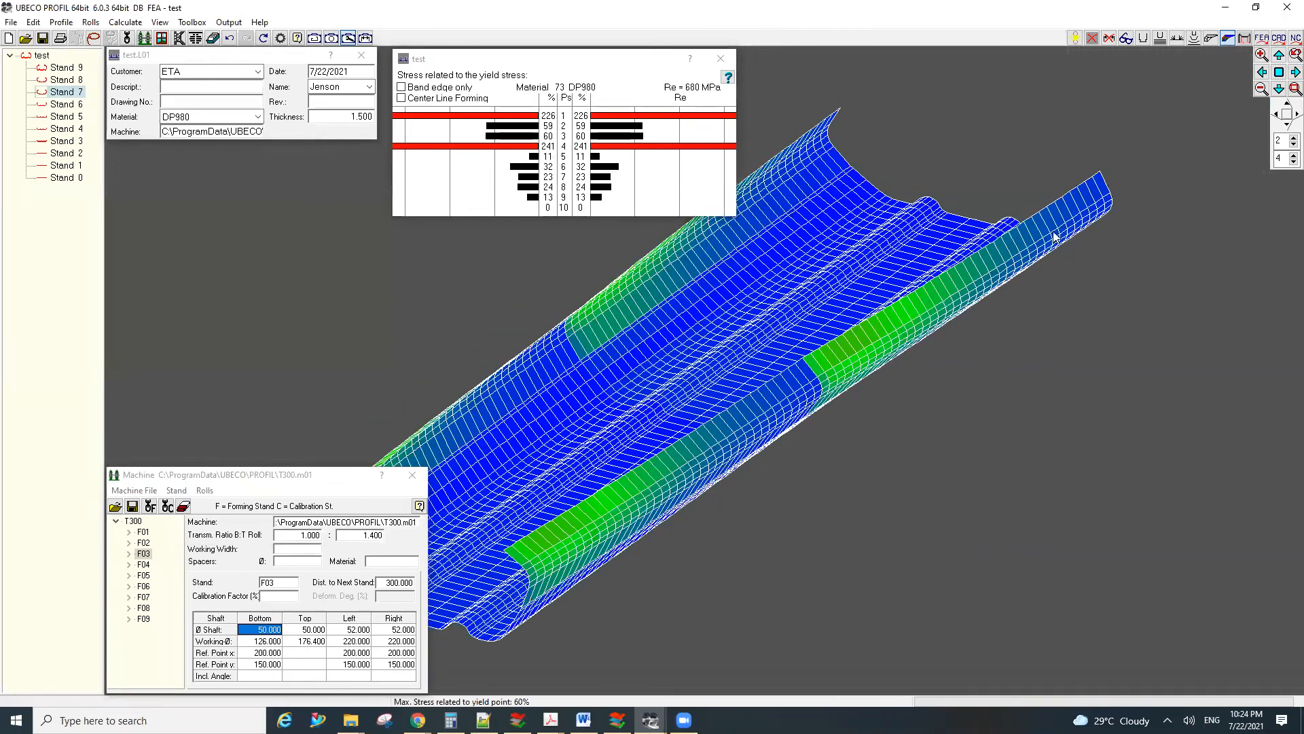
pyautogui.click(411, 476)
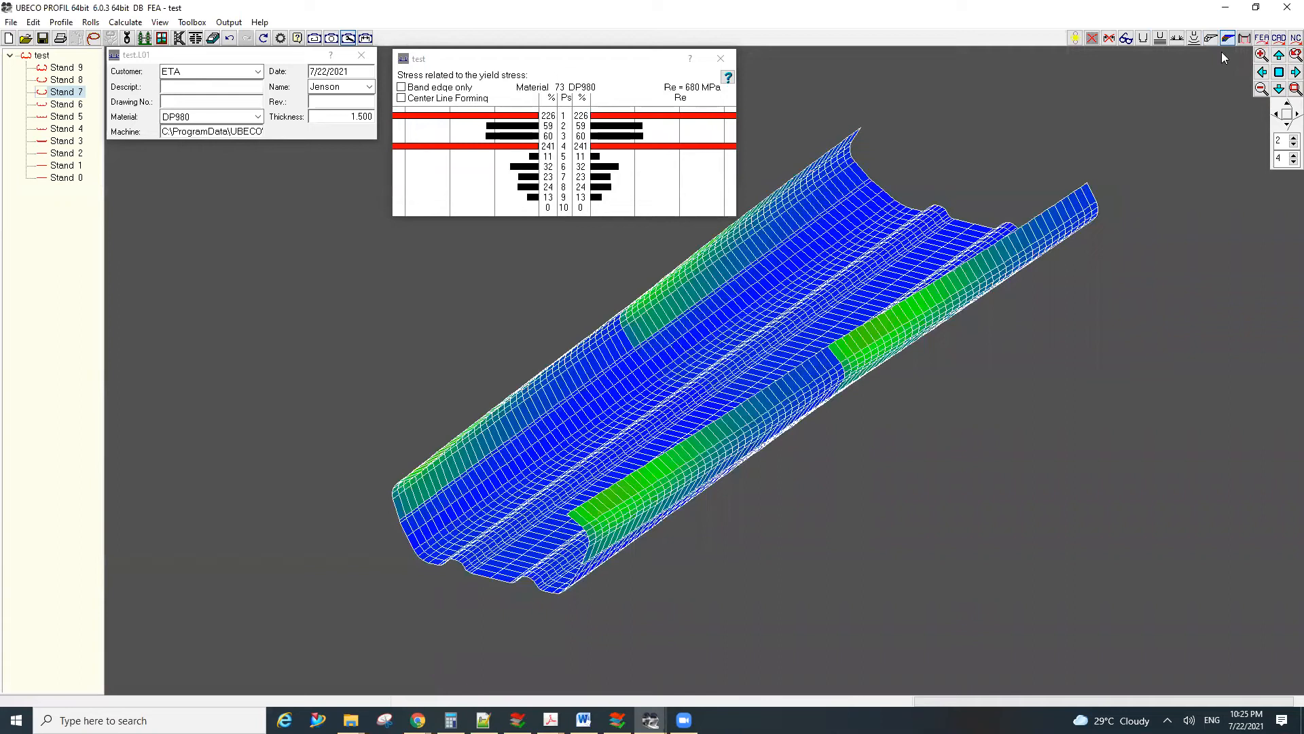
# Step: Vary the pass range of the 3D stress view, ending at 1 to 9, and compare it with the stress diagram
pyautogui.click(1293, 162)
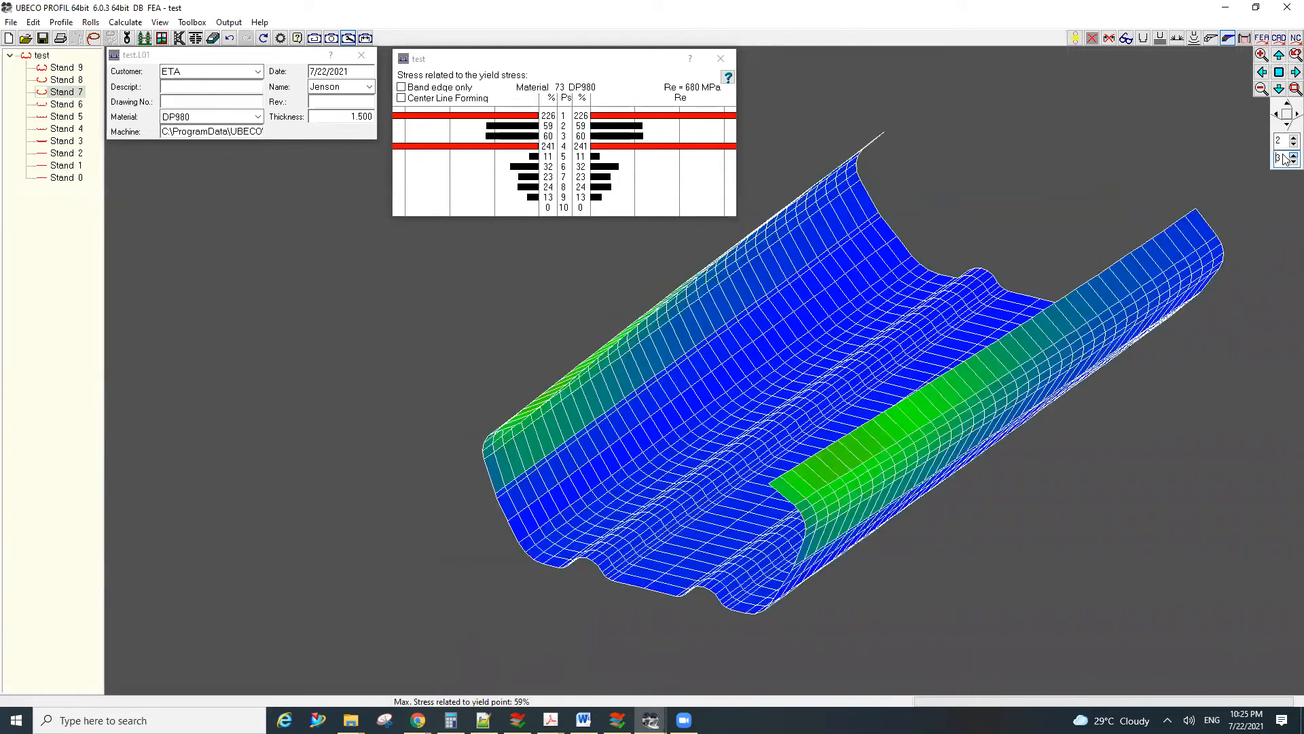
pyautogui.click(1293, 155)
pyautogui.click(1293, 156)
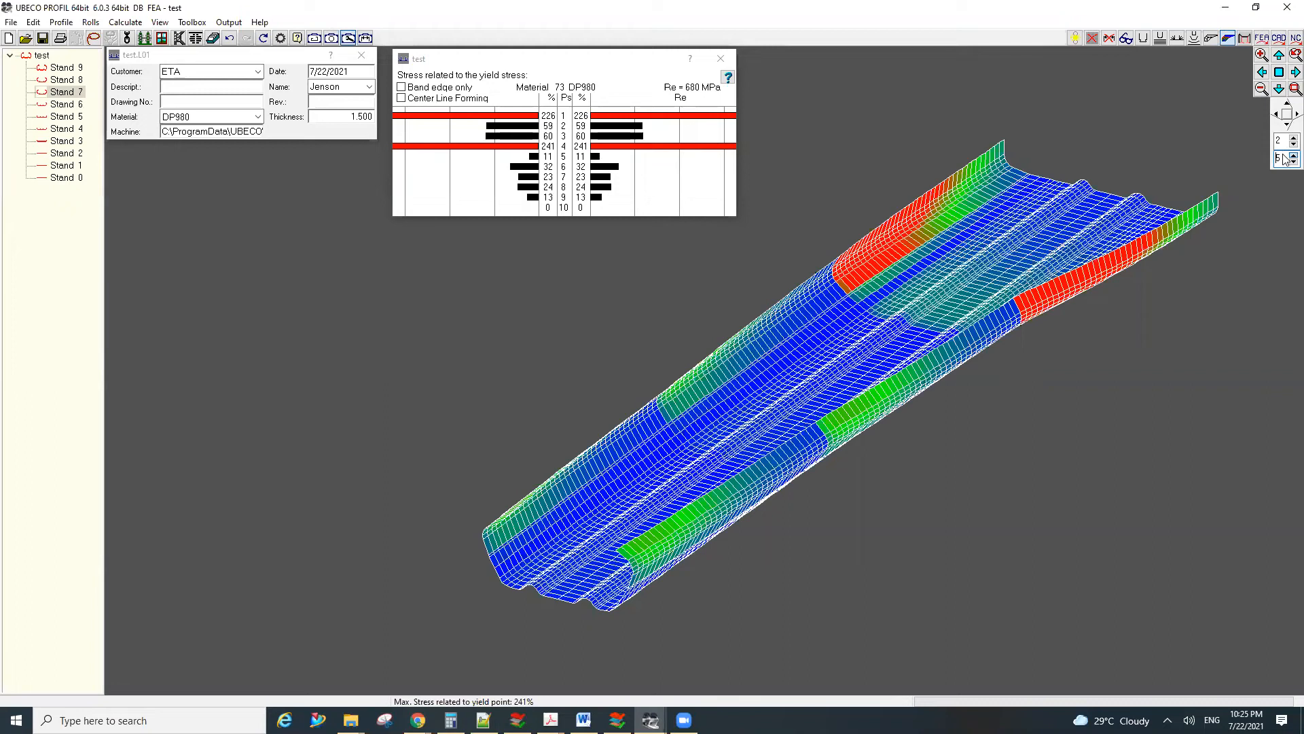
pyautogui.scroll(1, 1284, 159)
pyautogui.scroll(1, 1285, 159)
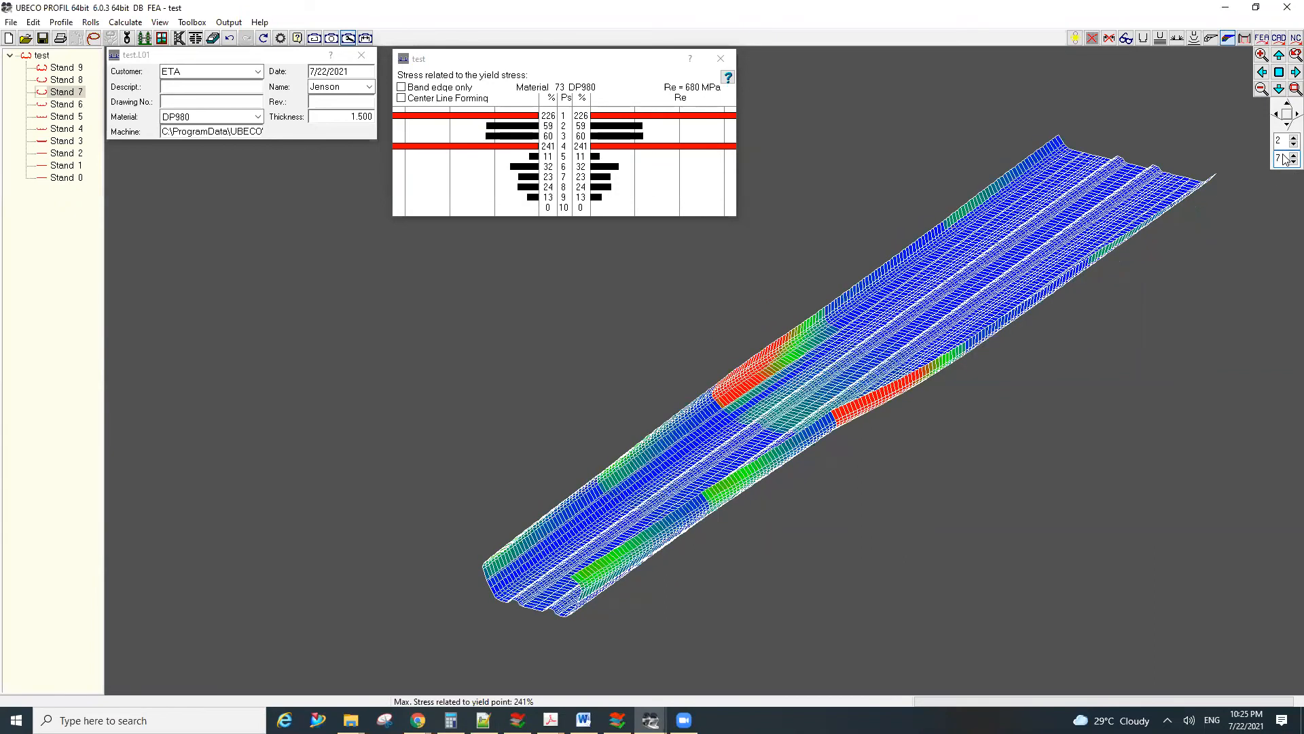
pyautogui.scroll(1, 1284, 159)
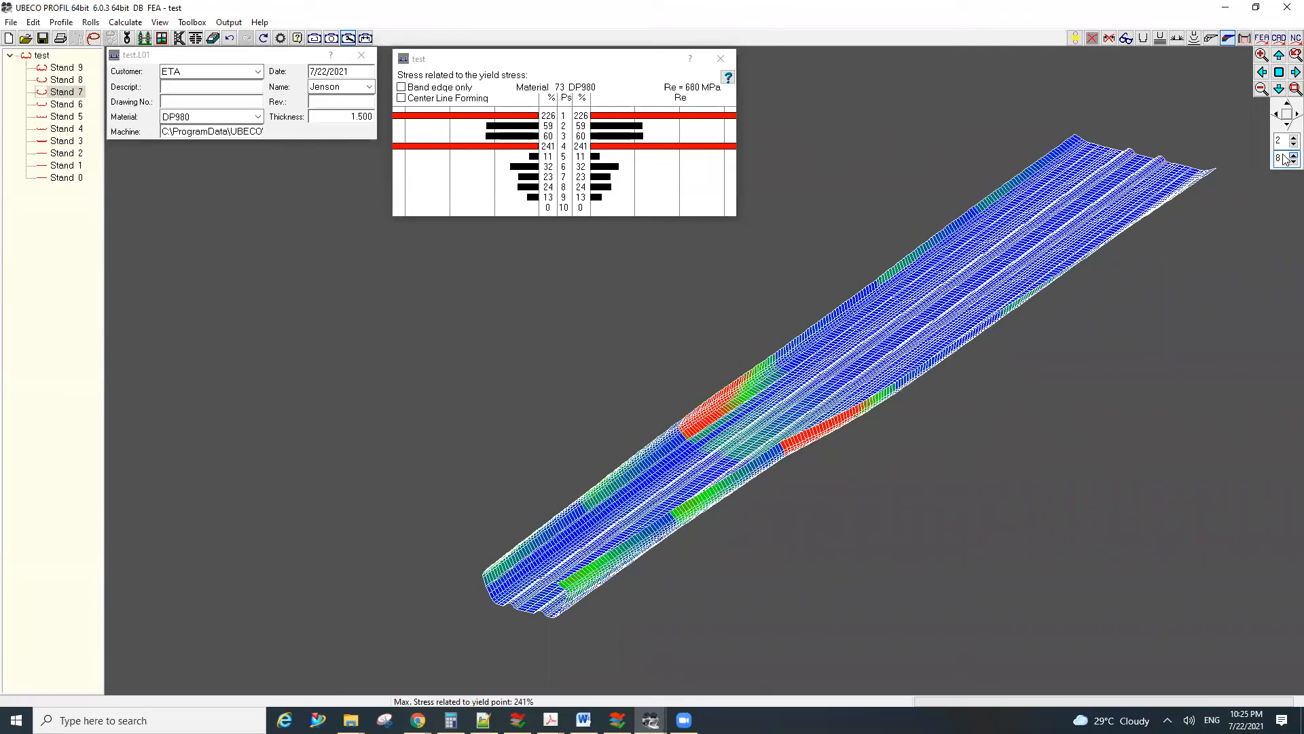
pyautogui.scroll(1, 1284, 159)
pyautogui.scroll(-1, 1284, 142)
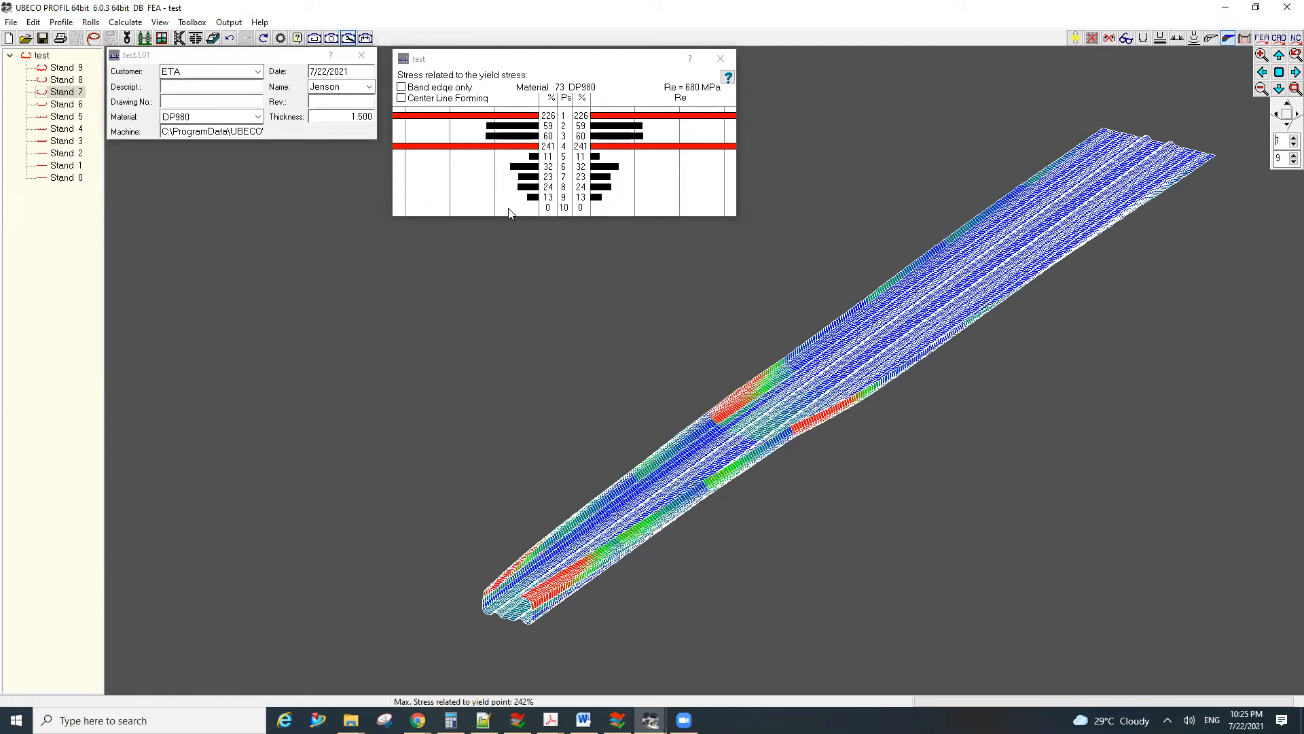
pyautogui.moveTo(489, 61); pyautogui.dragTo(477, 63)
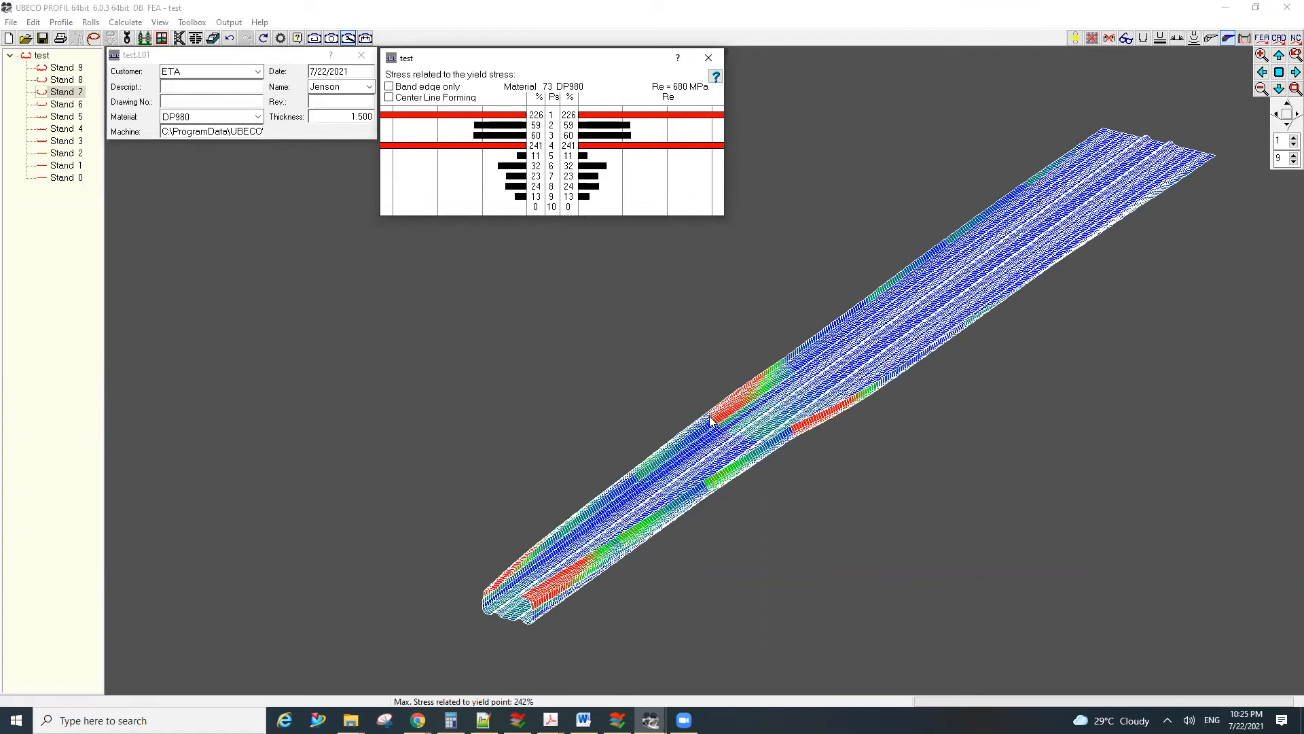
pyautogui.click(235, 24)
pyautogui.moveTo(283, 158)
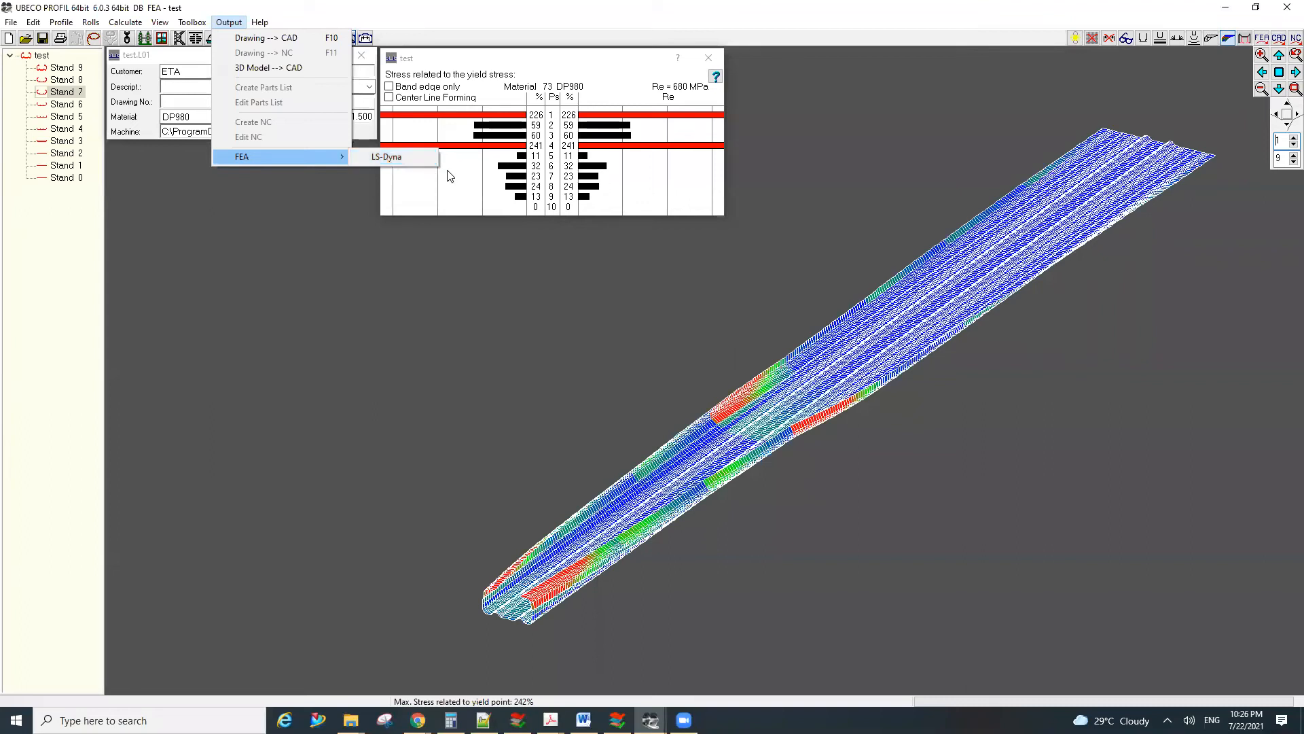
pyautogui.click(332, 290)
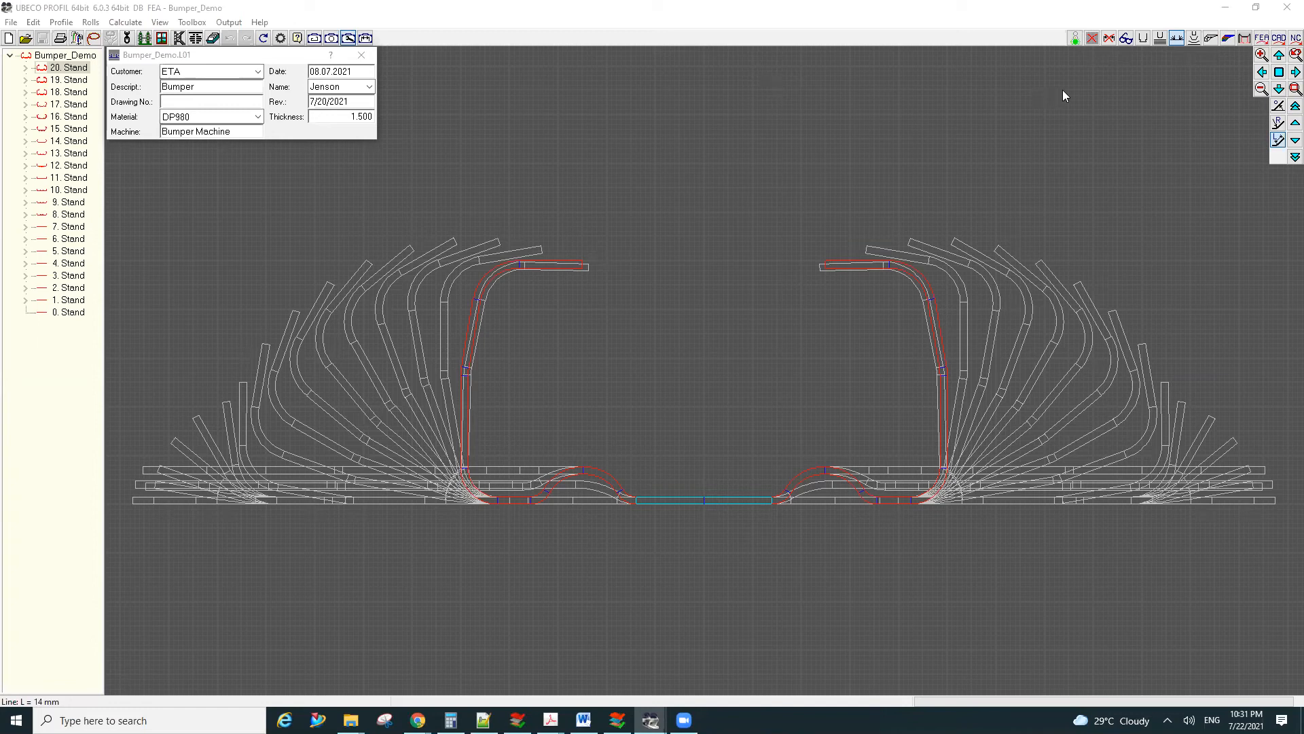
# Step: Switch to the test project window, save the current project to the profile catalogue, and close the catalogue
pyautogui.moveTo(650, 719)
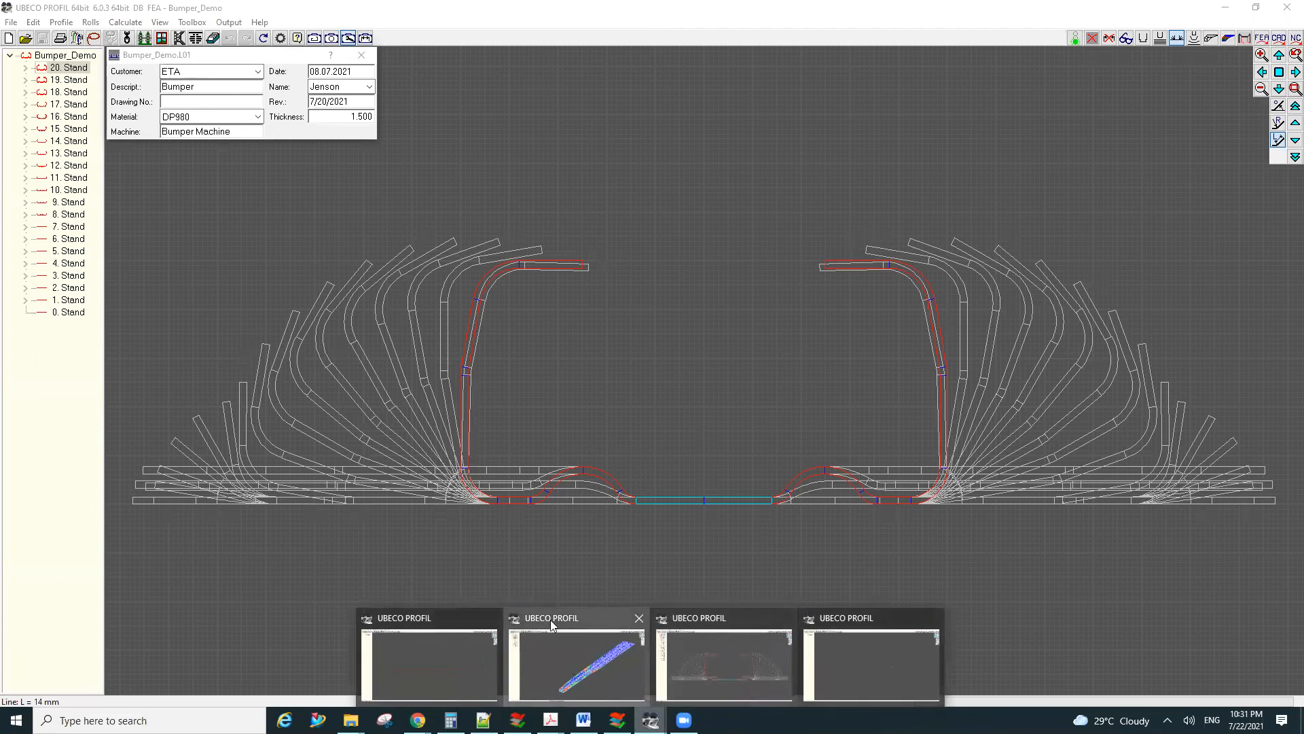
pyautogui.click(568, 663)
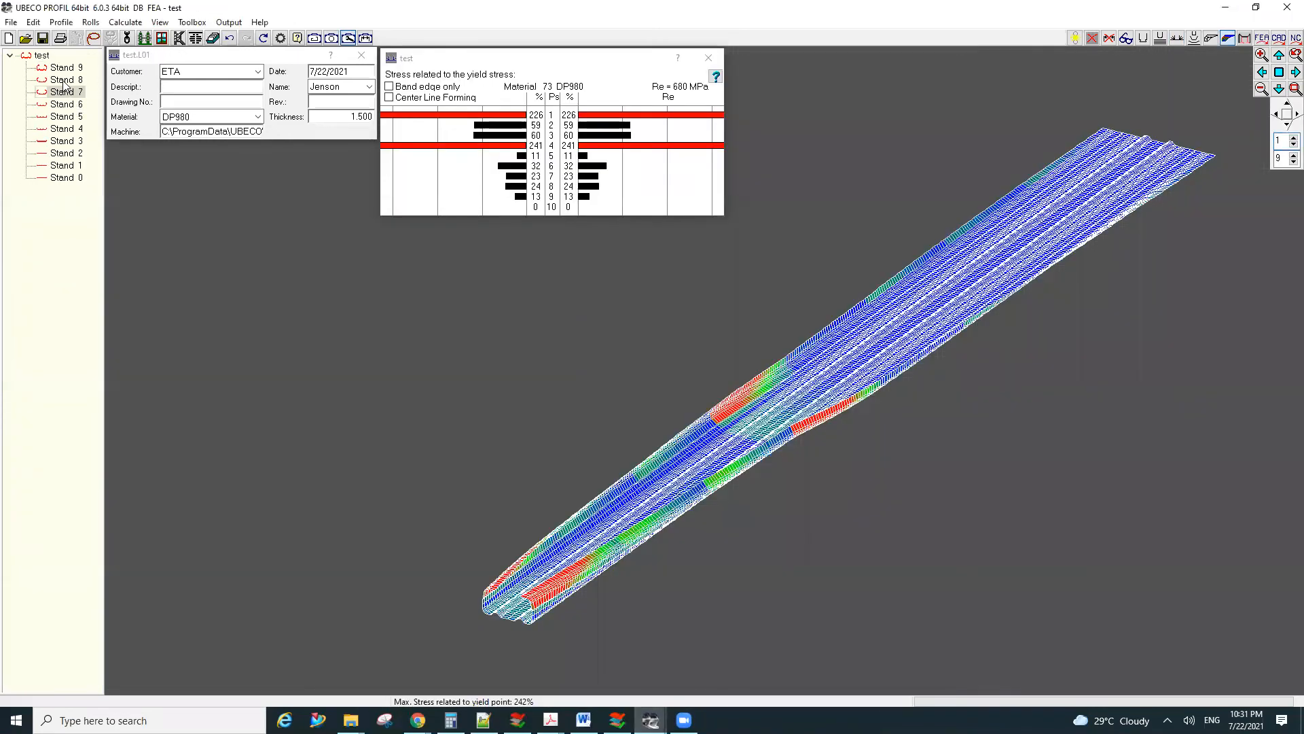
pyautogui.click(61, 22)
pyautogui.moveTo(140, 296)
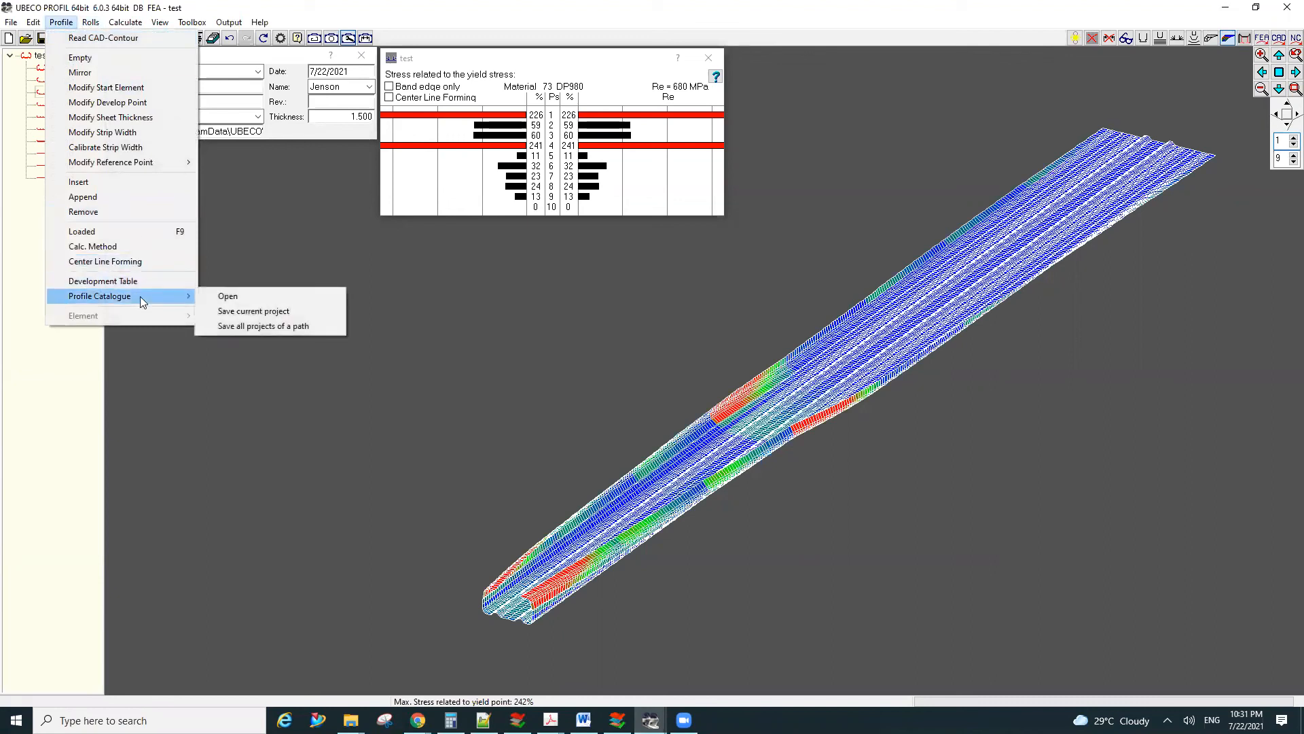
pyautogui.click(281, 310)
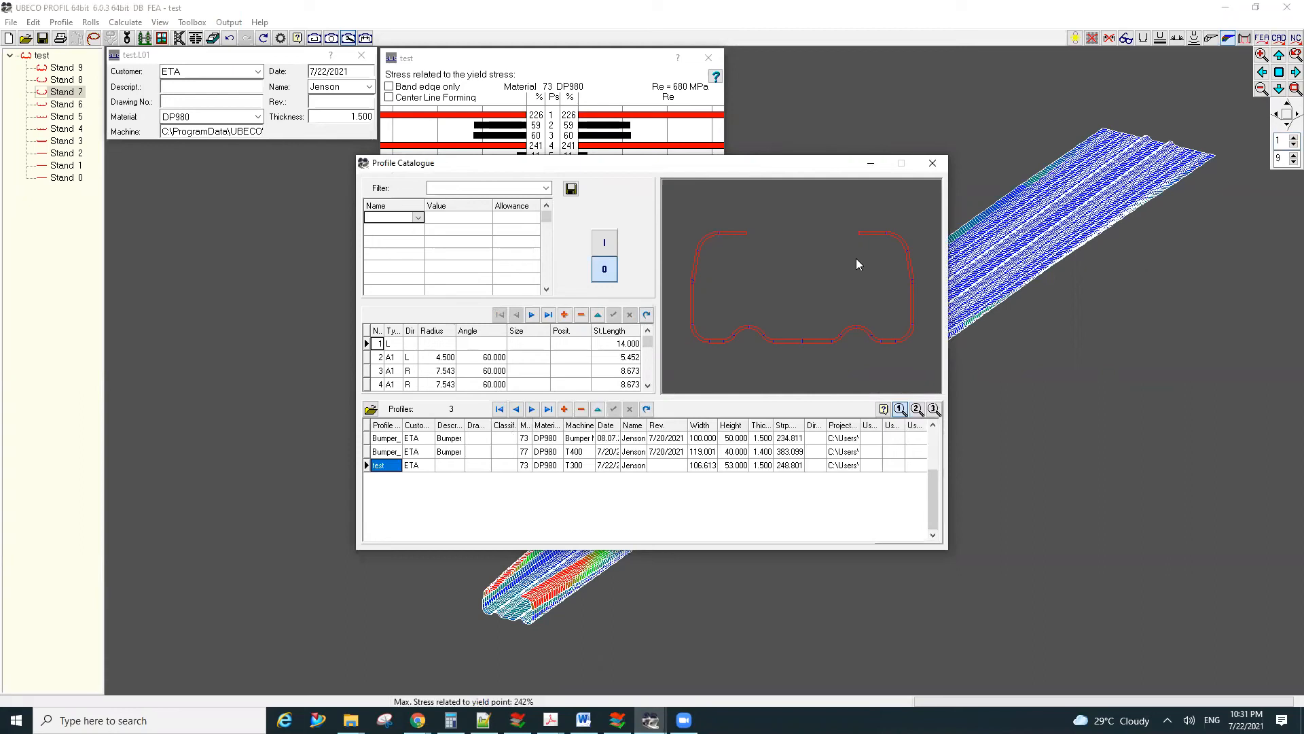
pyautogui.click(933, 165)
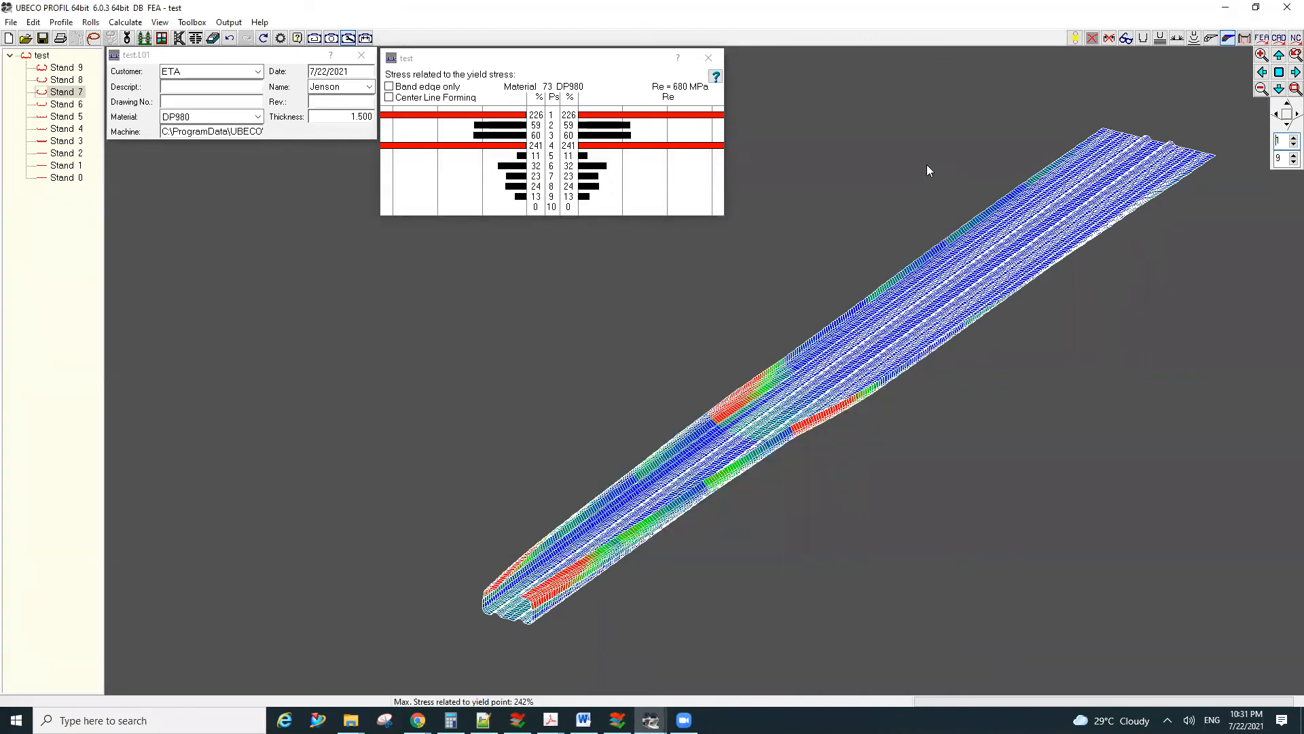
# Step: Switch to the window with the empty test project and open the project Bumper_Beam_DP980_Section.pro
pyautogui.moveTo(651, 720)
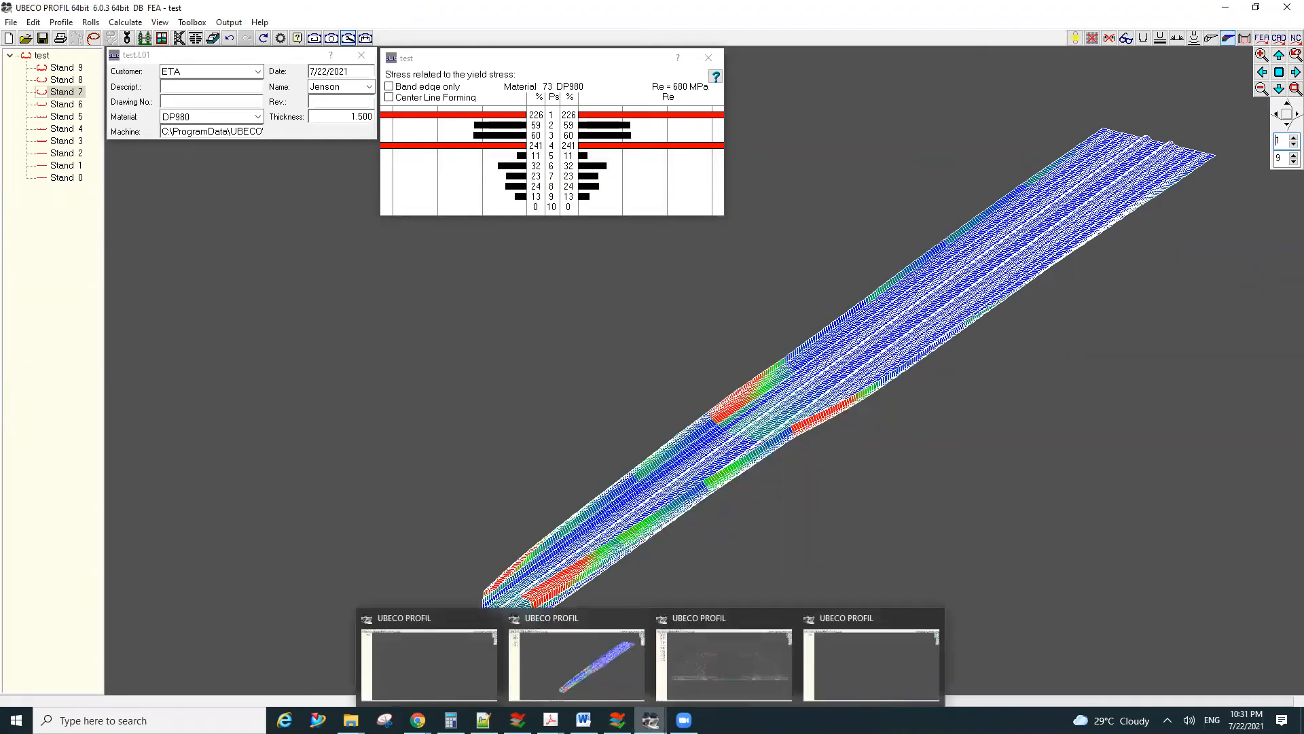
pyautogui.click(870, 655)
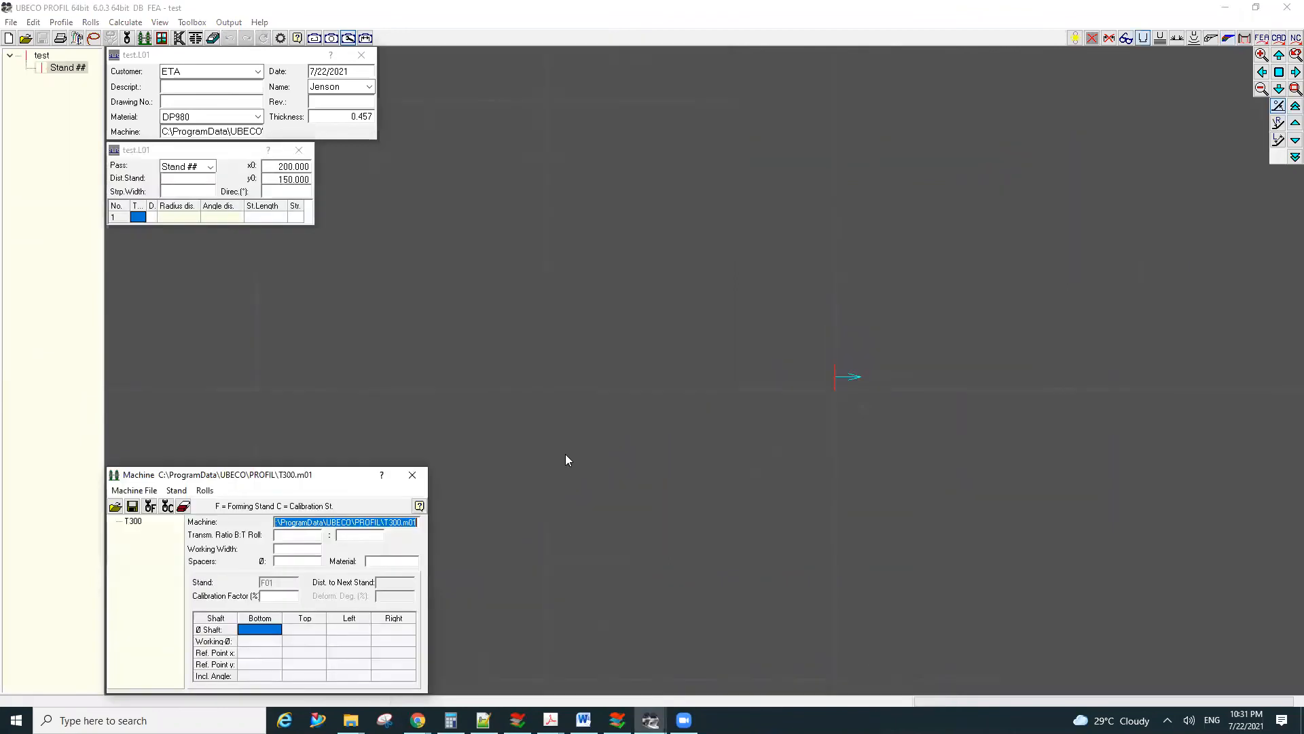
pyautogui.click(22, 40)
pyautogui.click(24, 40)
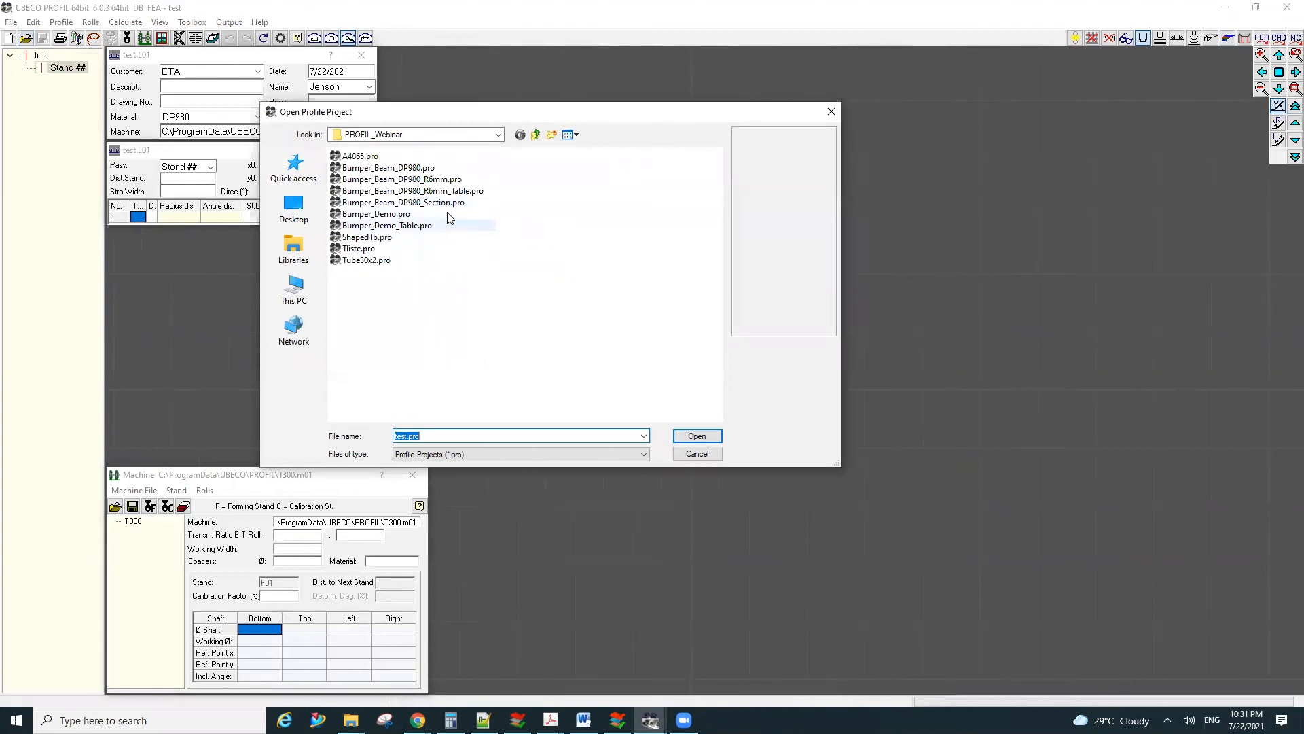
pyautogui.doubleClick(462, 204)
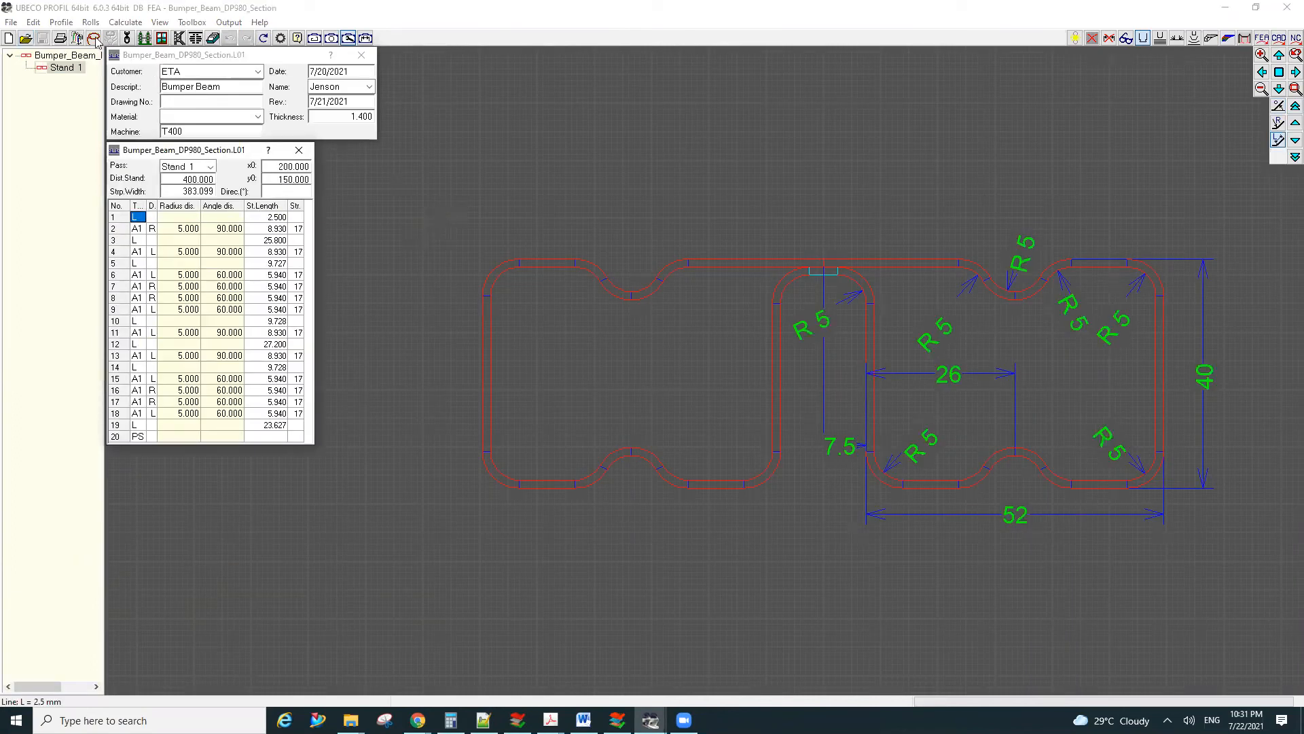
# Step: Load the saved Bumper_Beam_DP980 table into the development table of the bumper beam section
pyautogui.click(60, 22)
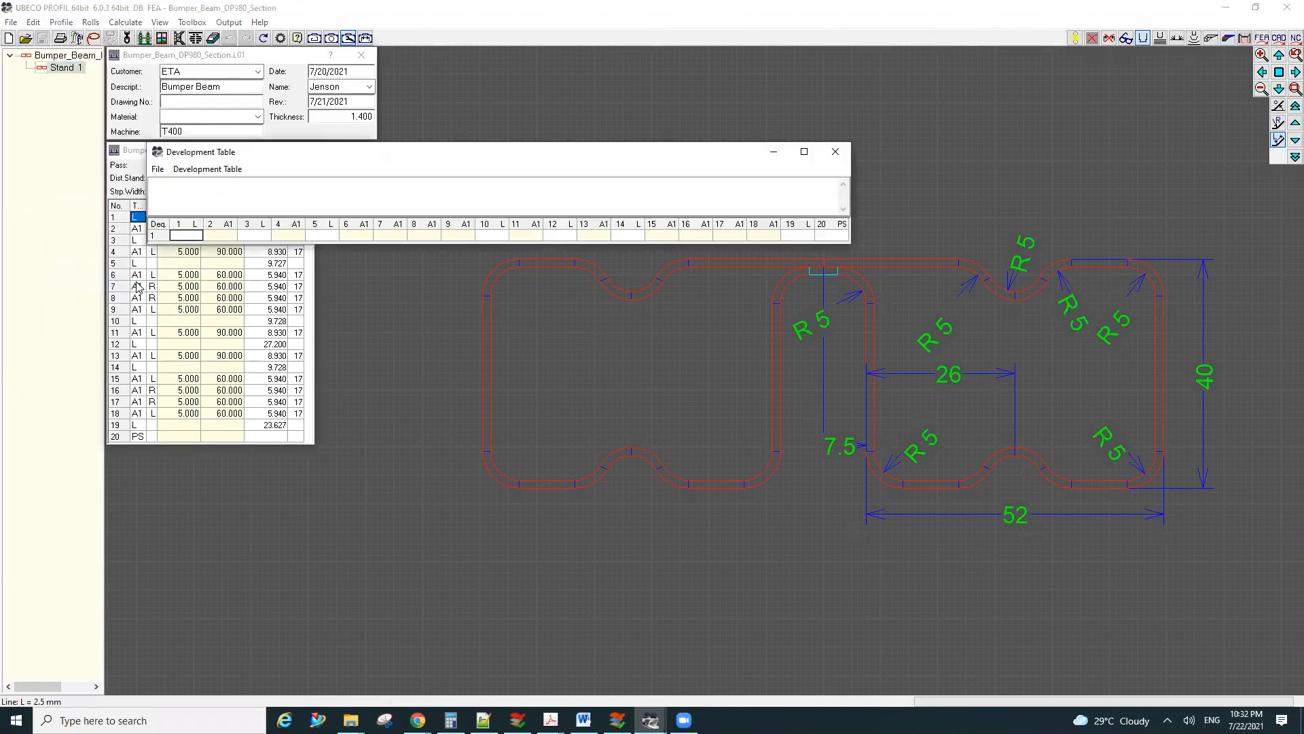
pyautogui.click(157, 168)
pyautogui.click(188, 201)
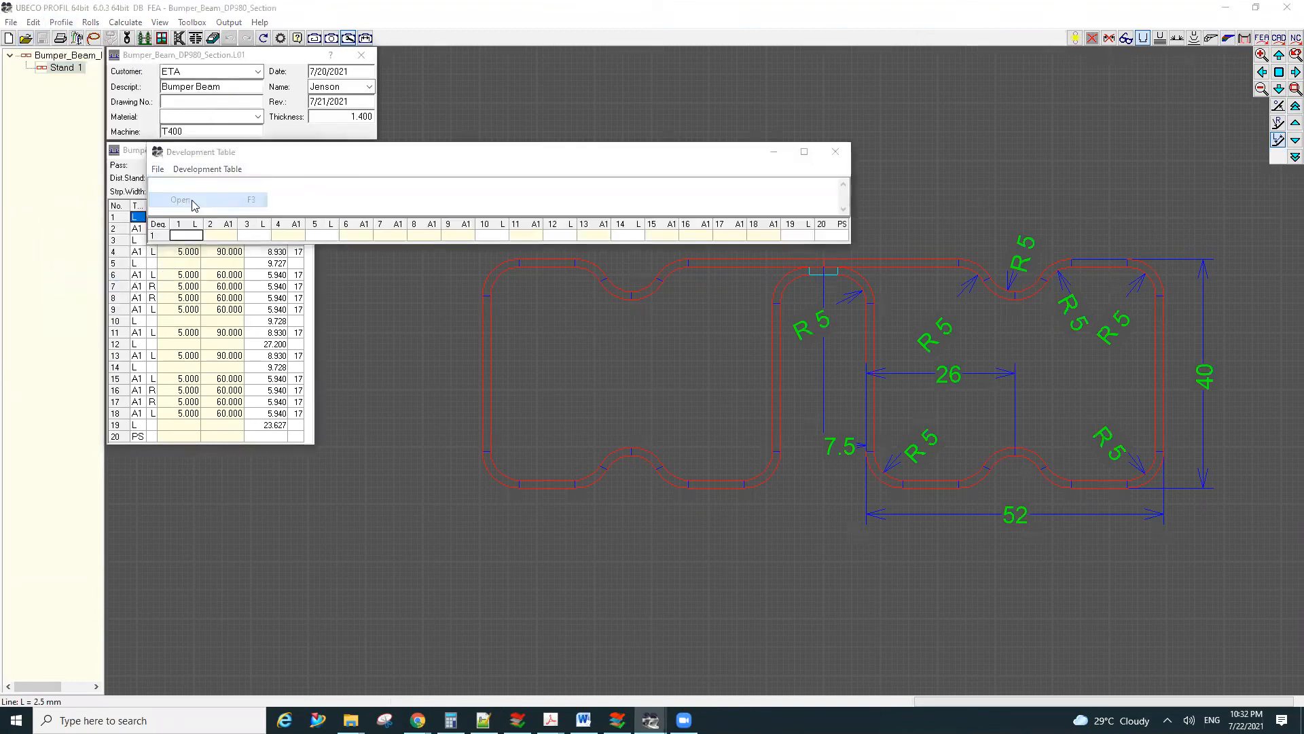
pyautogui.doubleClick(917, 459)
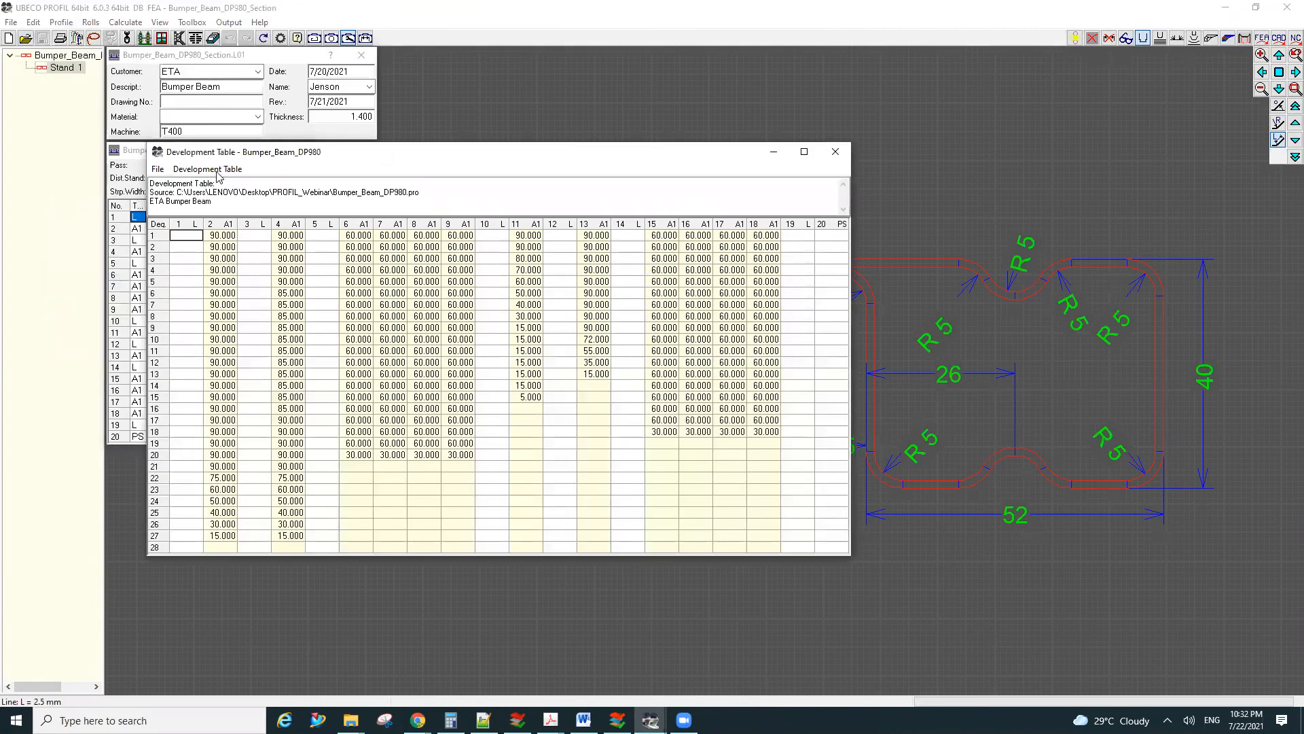
# Step: Create the flower pattern from the development table, close the table, and show all passes superimposed, fitted to the drawing area
pyautogui.click(217, 173)
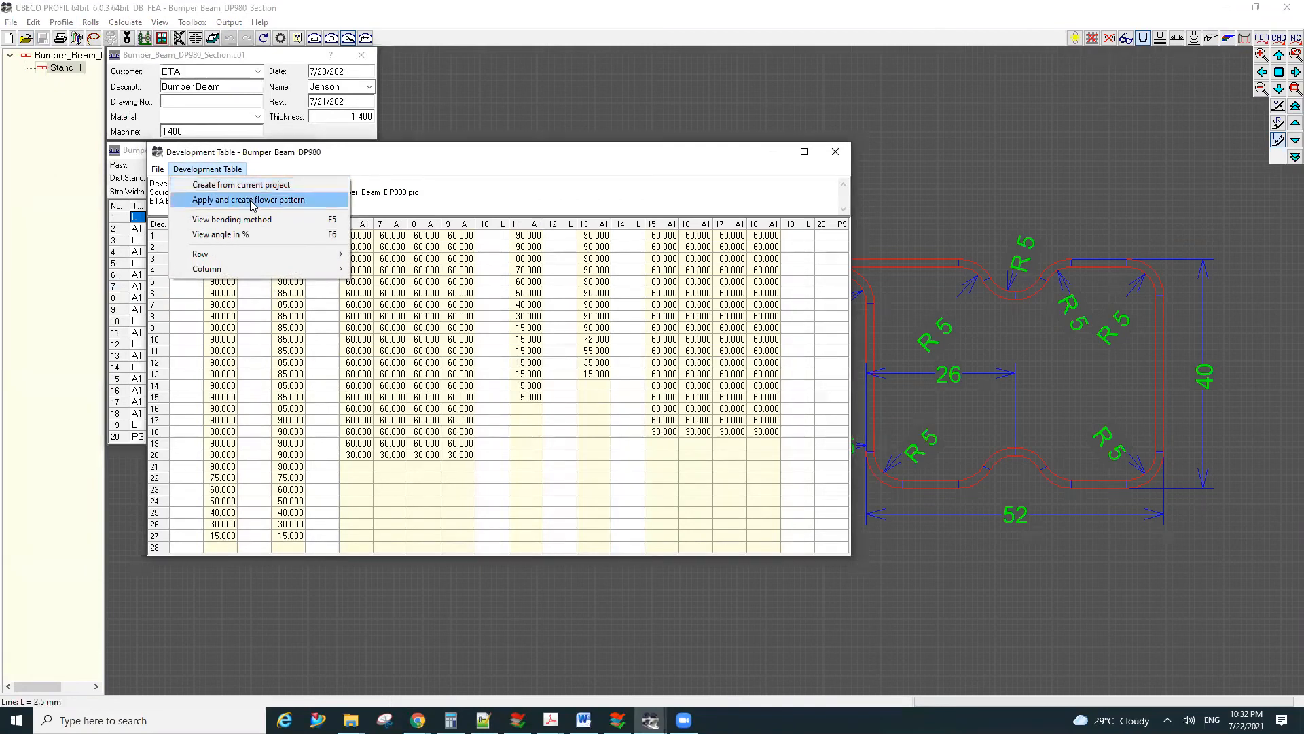
pyautogui.click(251, 201)
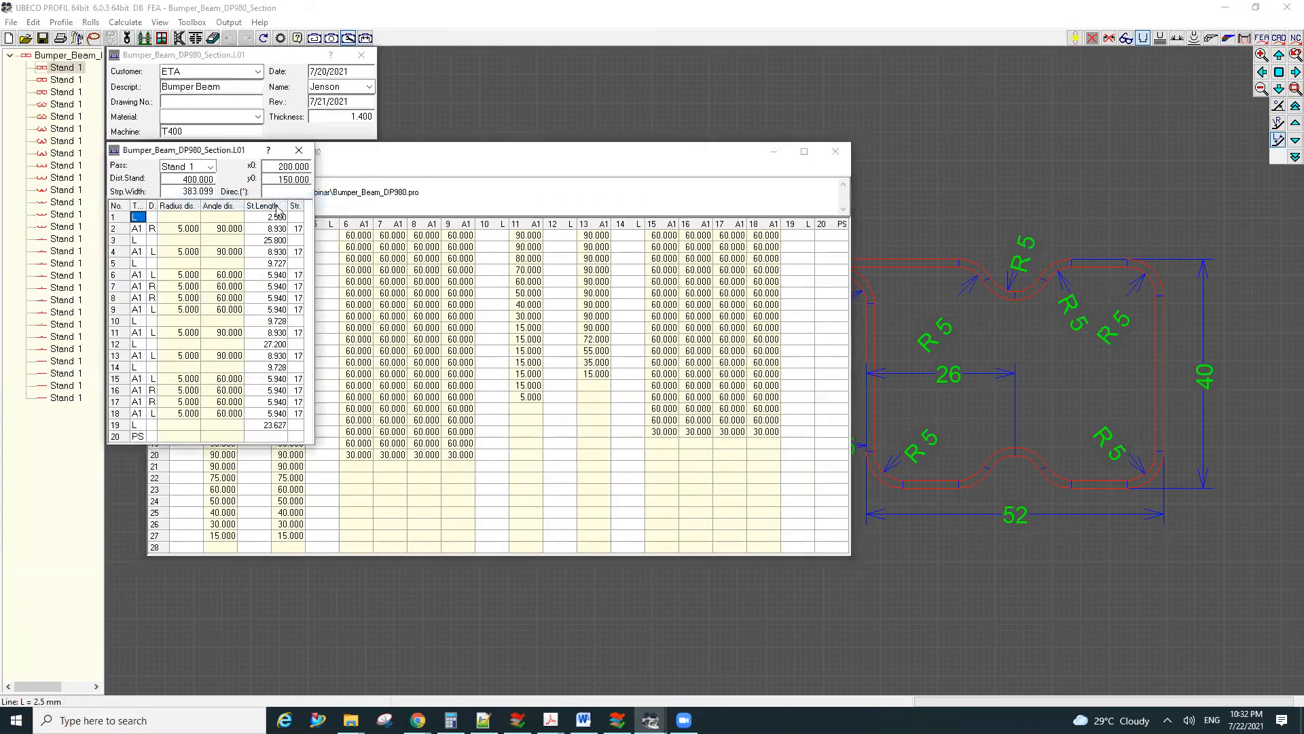
pyautogui.click(835, 152)
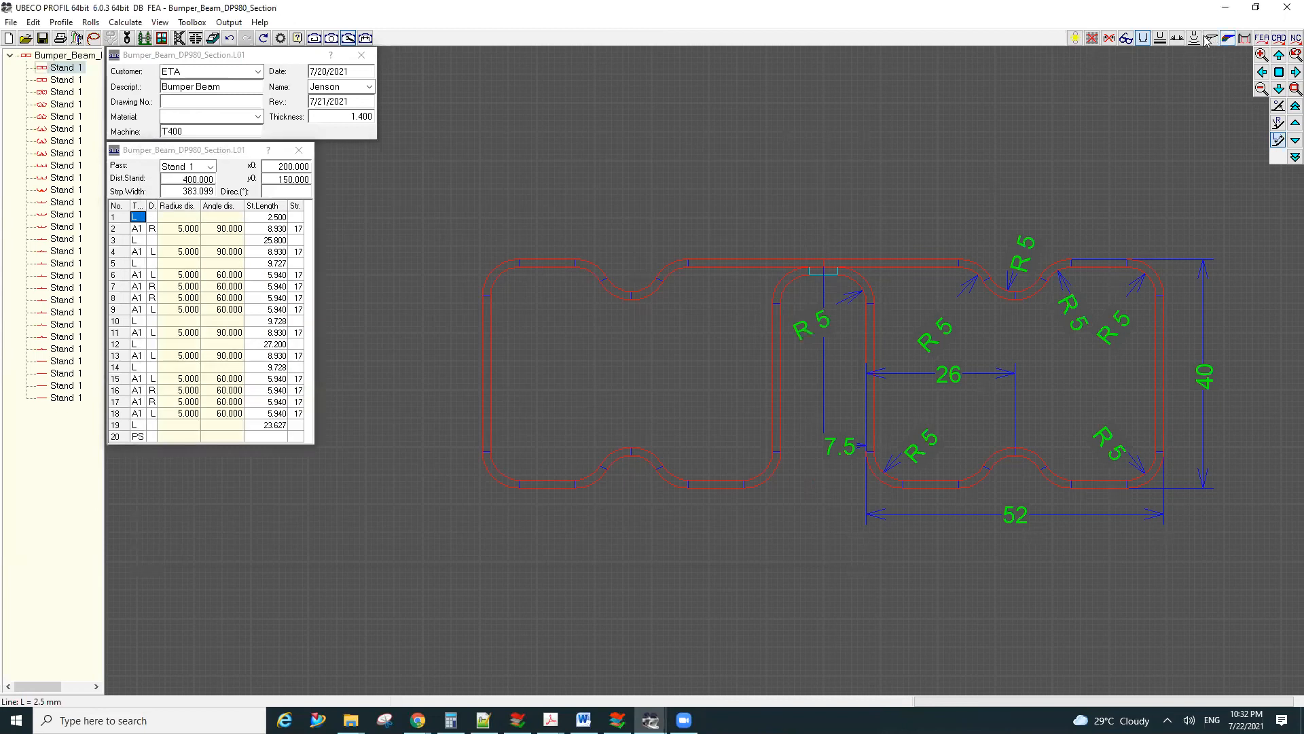
pyautogui.click(1177, 38)
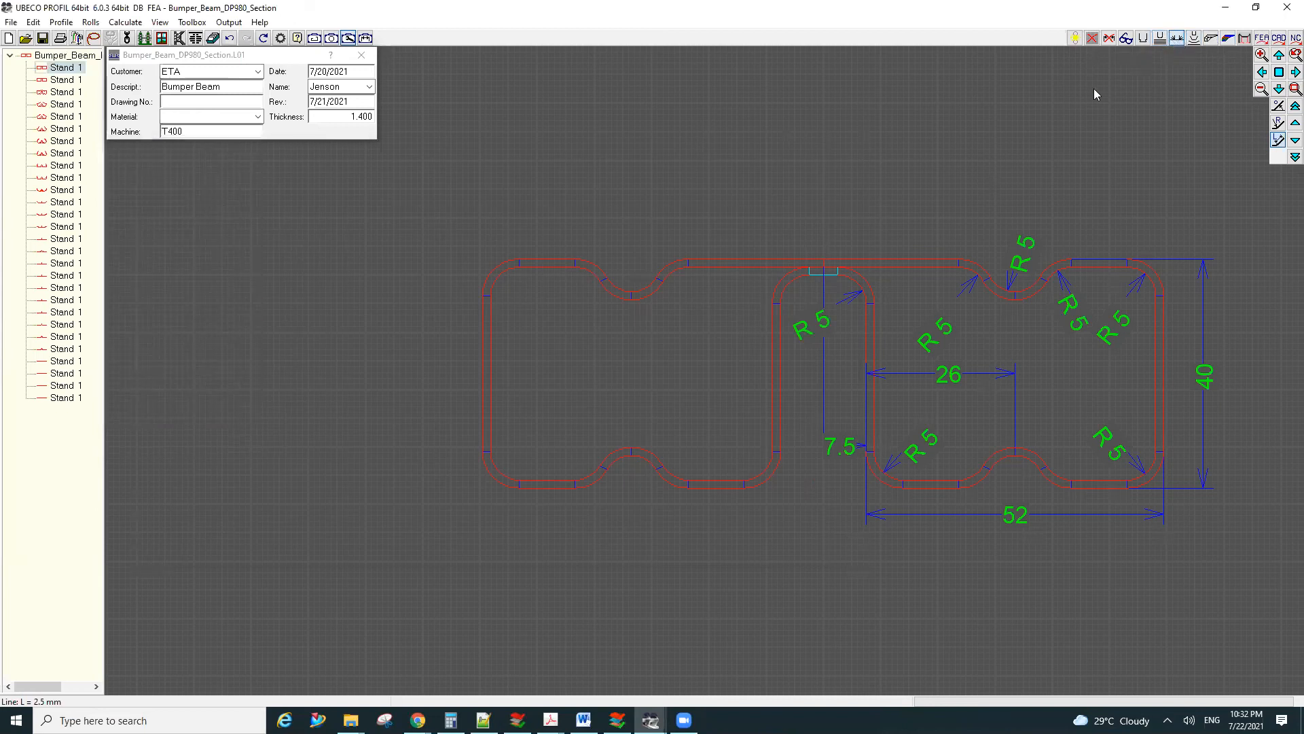
pyautogui.click(1280, 73)
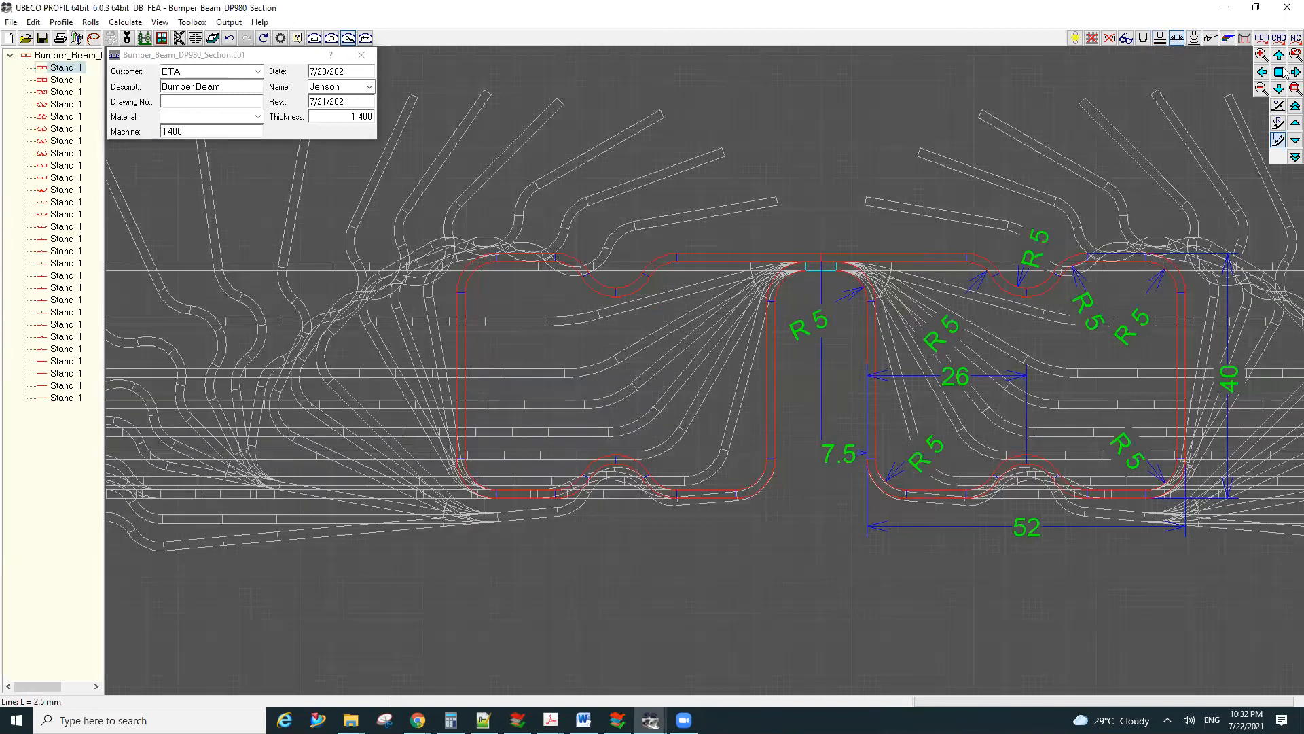